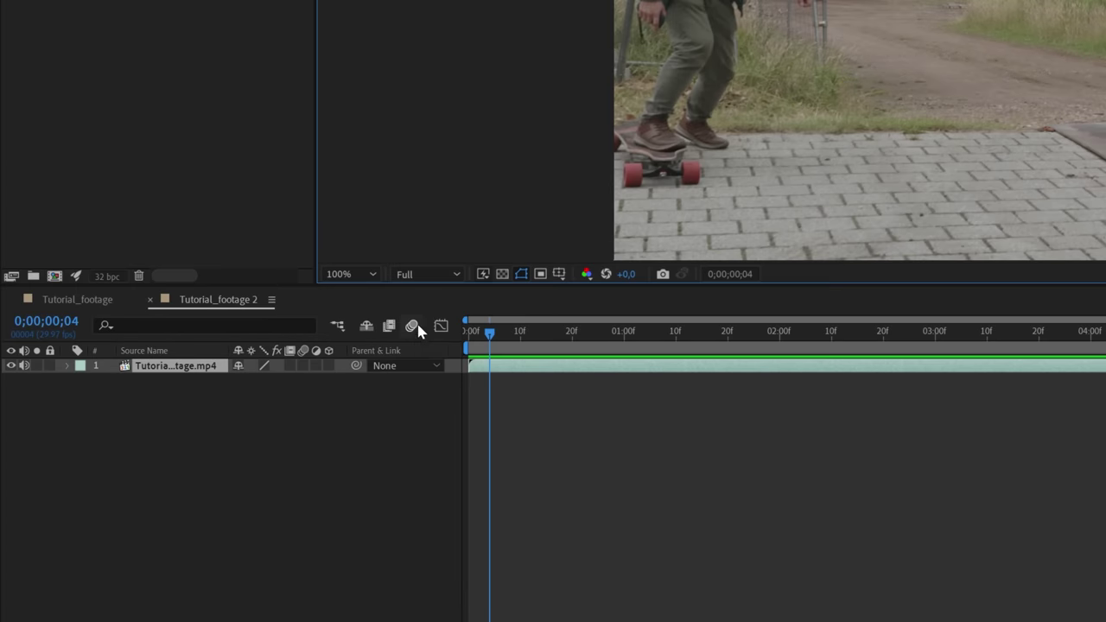
At the first frame of the footage, draw a closed curved mask around the skateboarder with the Pen tool
key(Home)
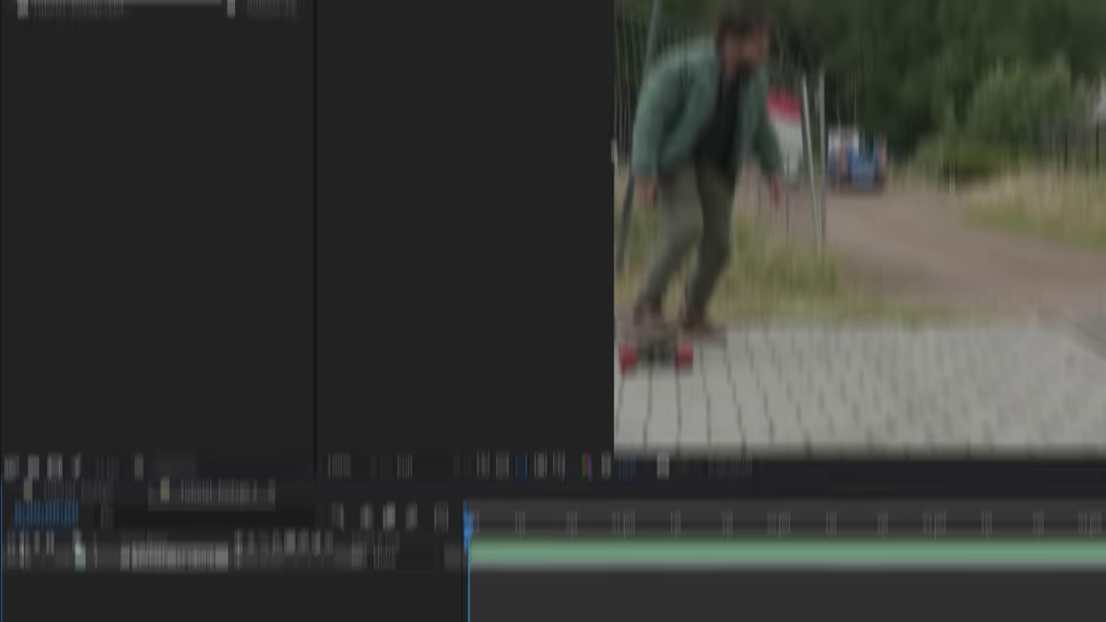
click(258, 48)
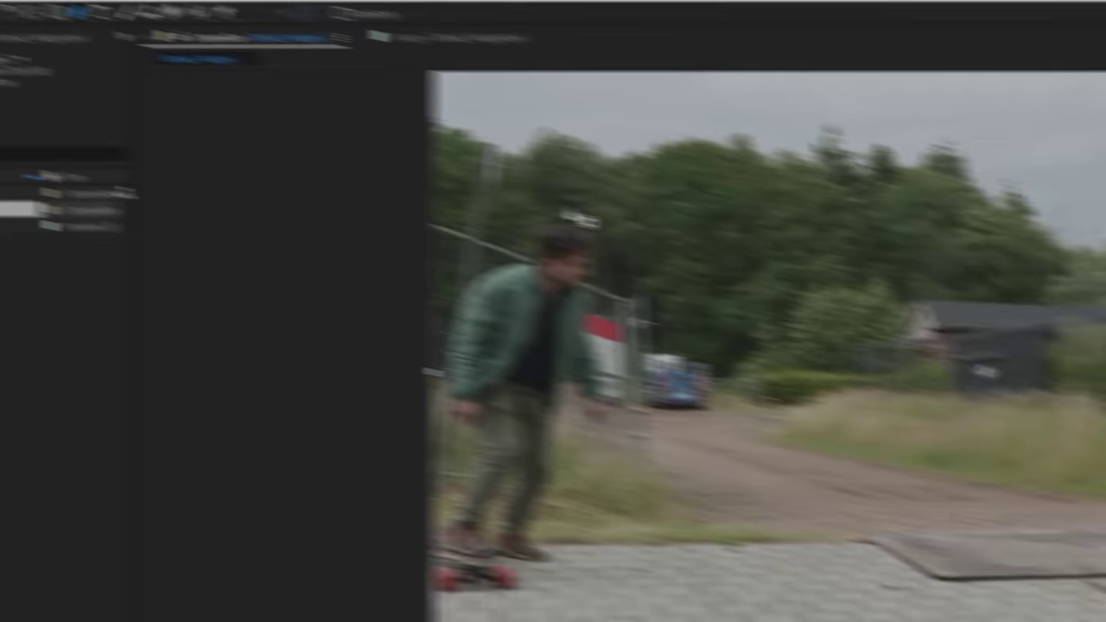
drag(750, 242, 695, 246)
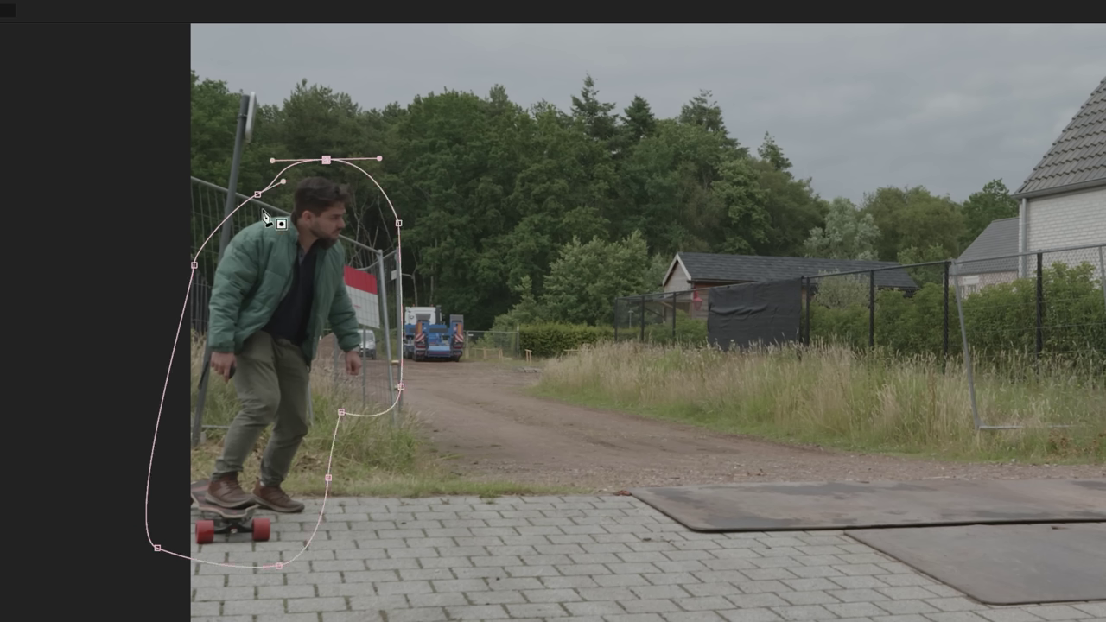
click(299, 183)
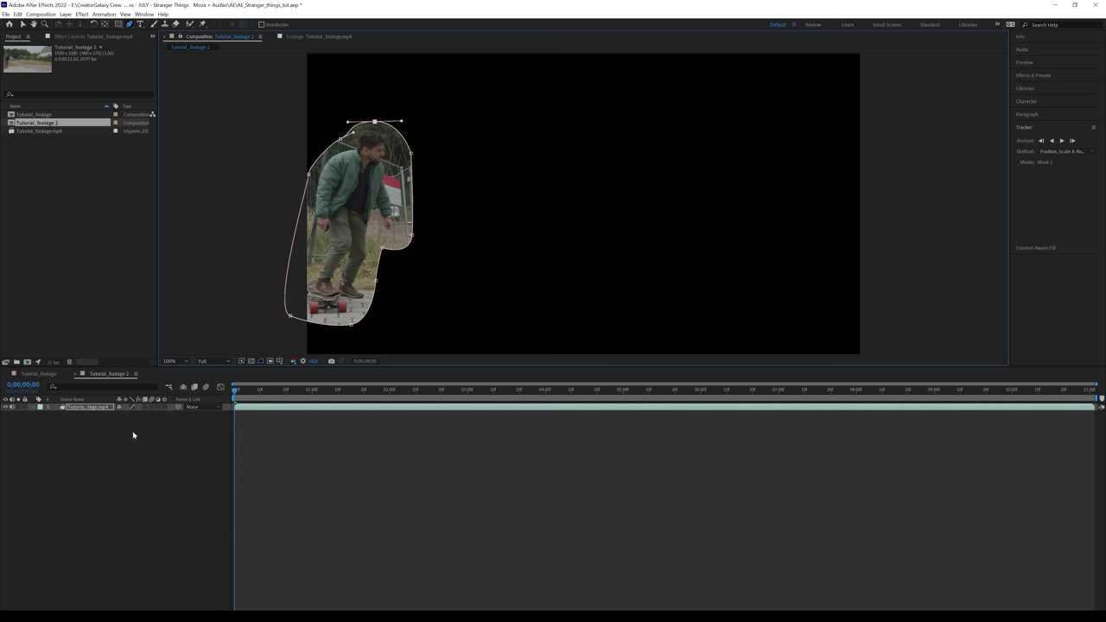
Set the mask mode of Mask 1 to None and start keyframing its Mask Path at the first frame
key(m)
click(126, 414)
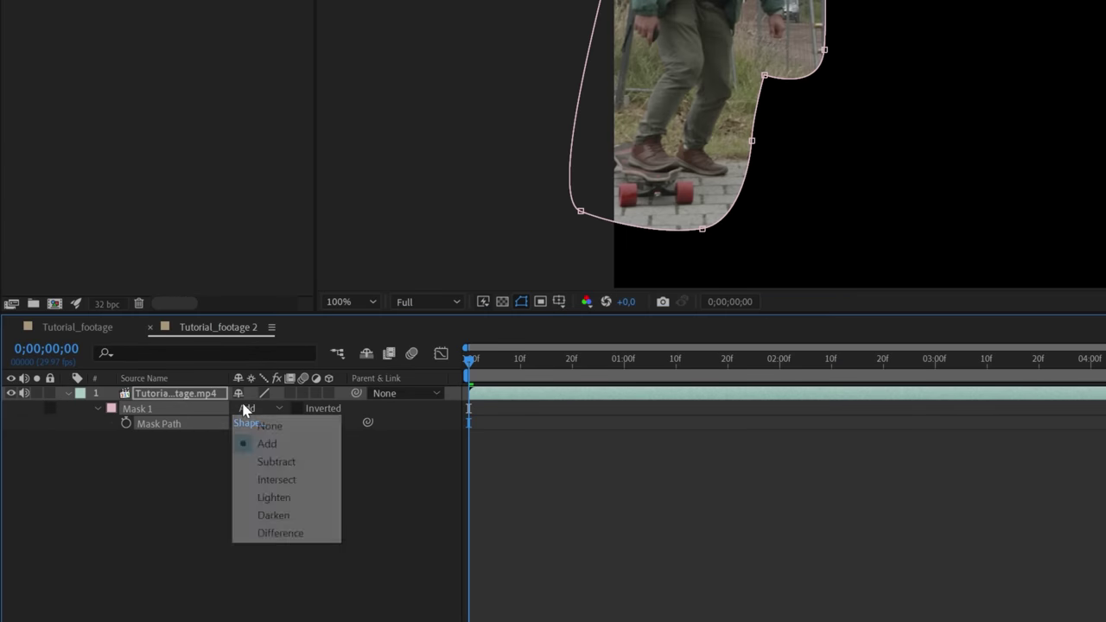
click(134, 422)
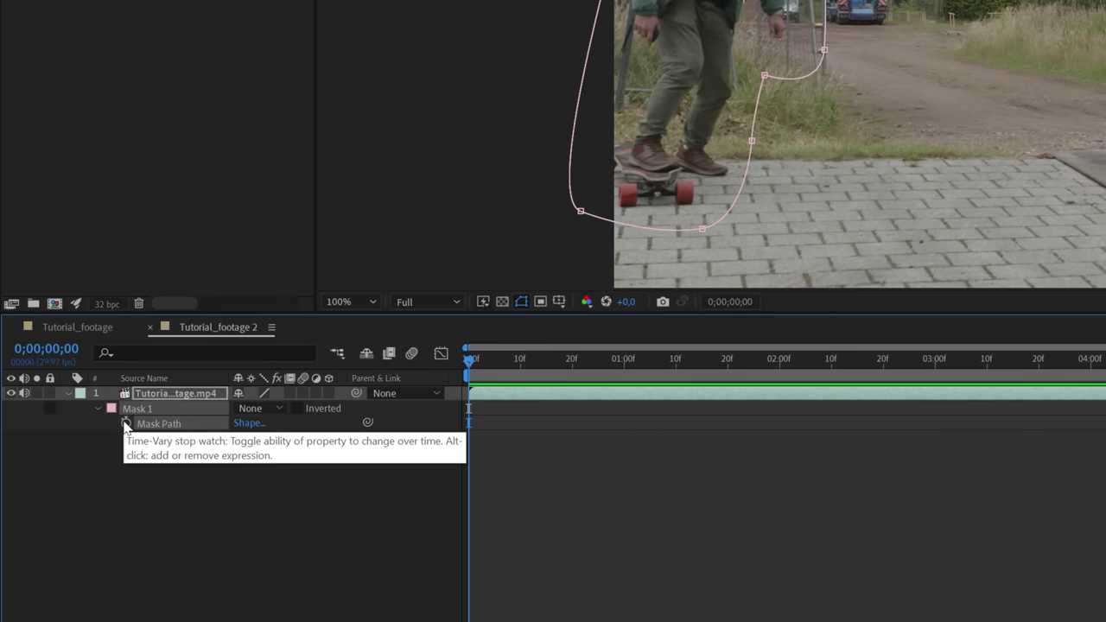
click(126, 423)
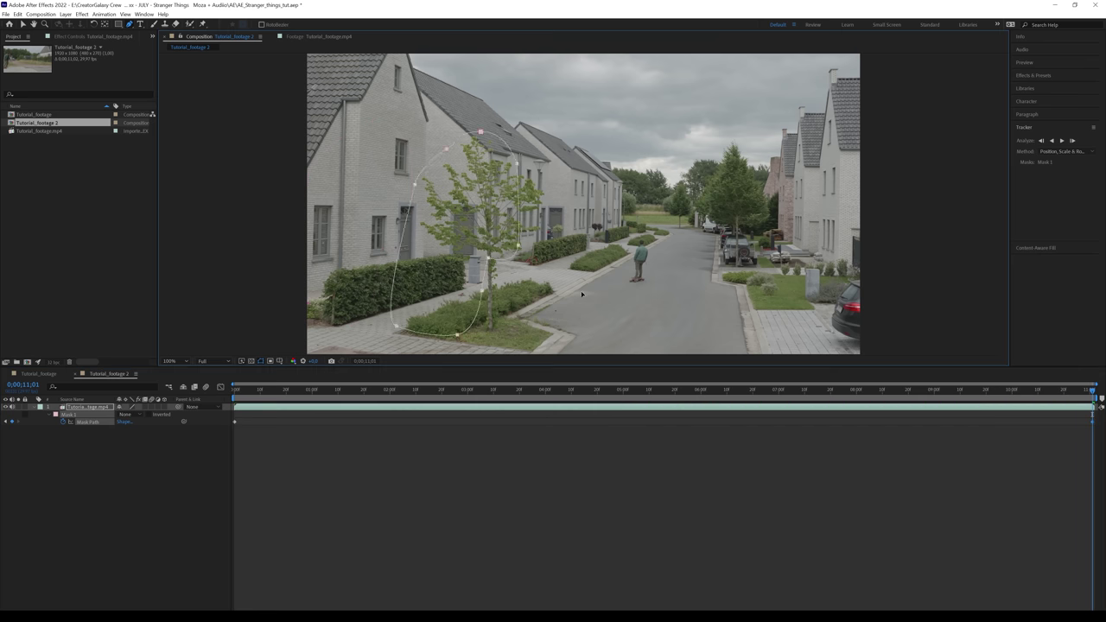
Transform the mask around the skateboarder at 0;00;01;00 and keyframe its path through the clip so it follows him
drag(536, 395, 298, 403)
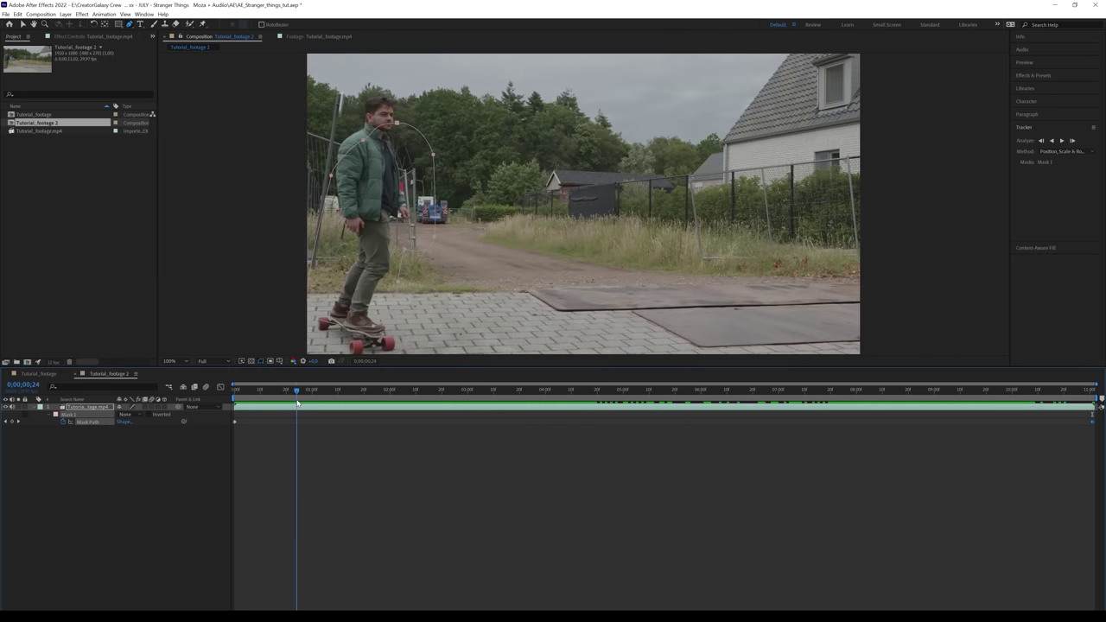
click(312, 389)
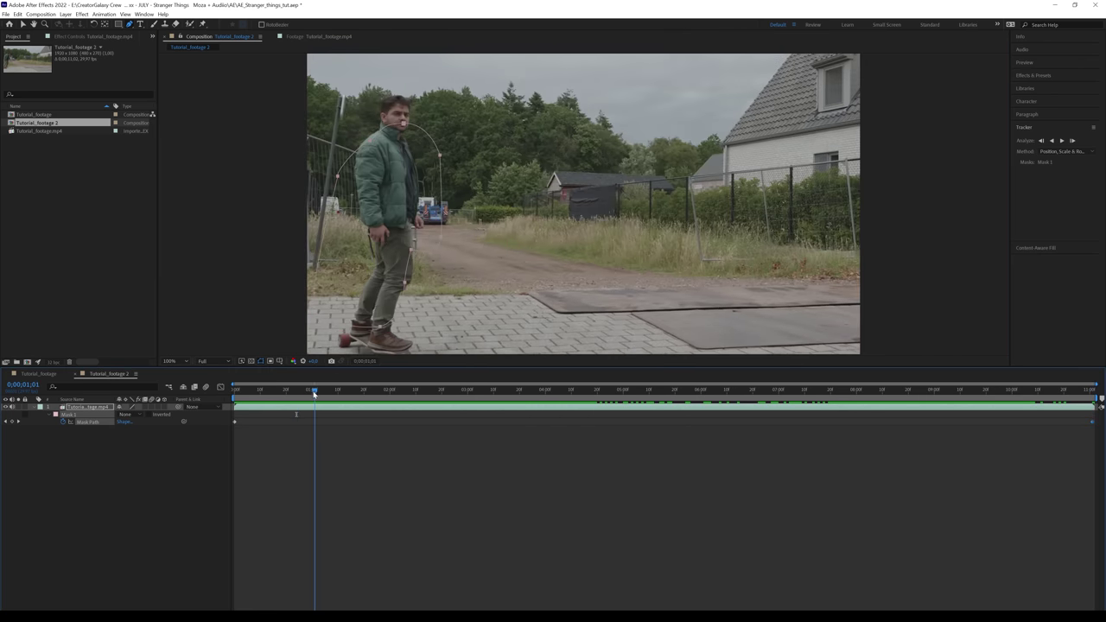
key(ctrl+t)
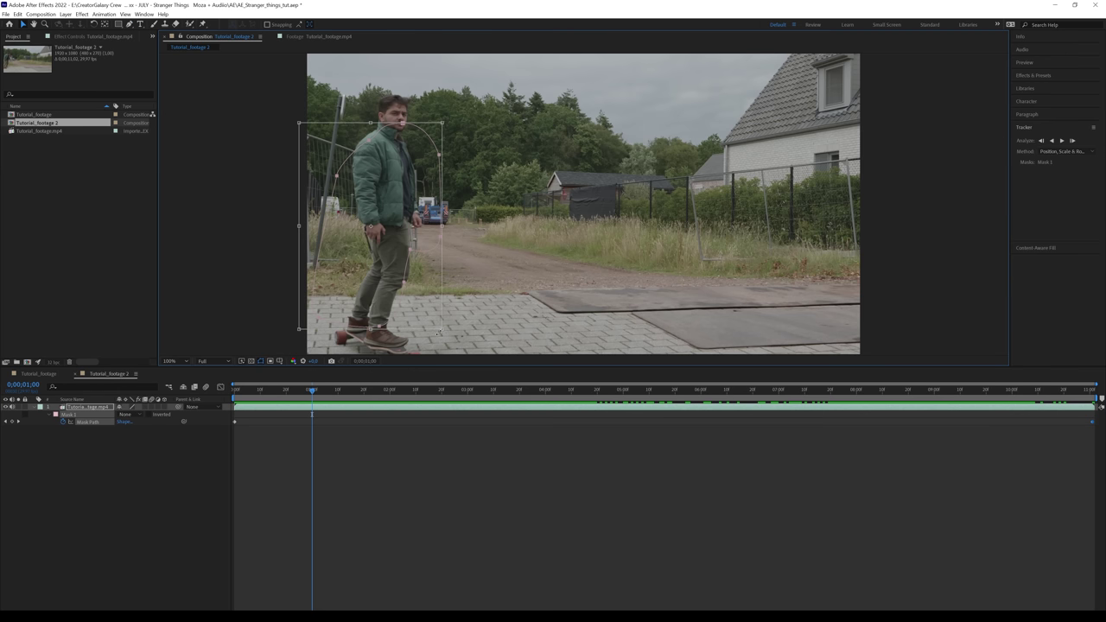
drag(441, 330, 548, 224)
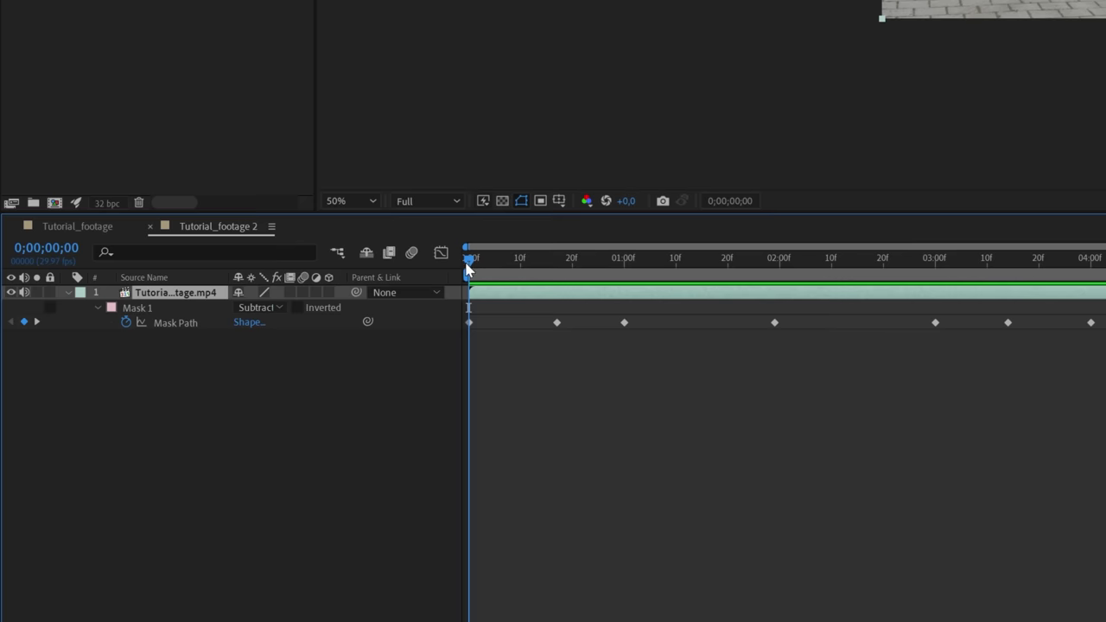
Set Mask 1 to Subtract and check across the whole clip that the skateboarder stays cut out
click(125, 414)
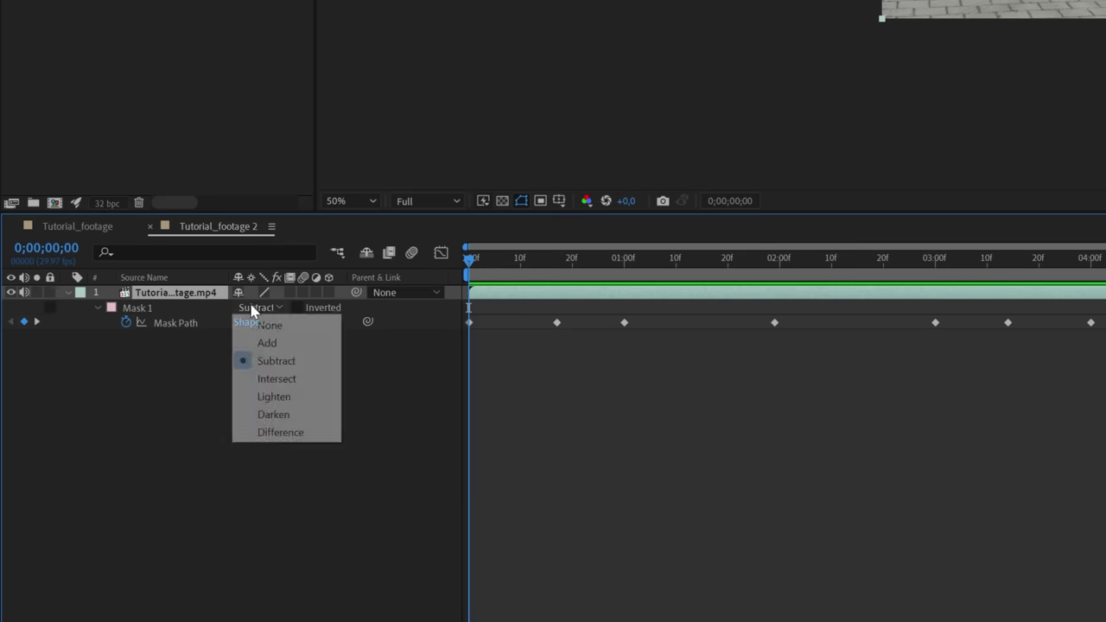
click(268, 361)
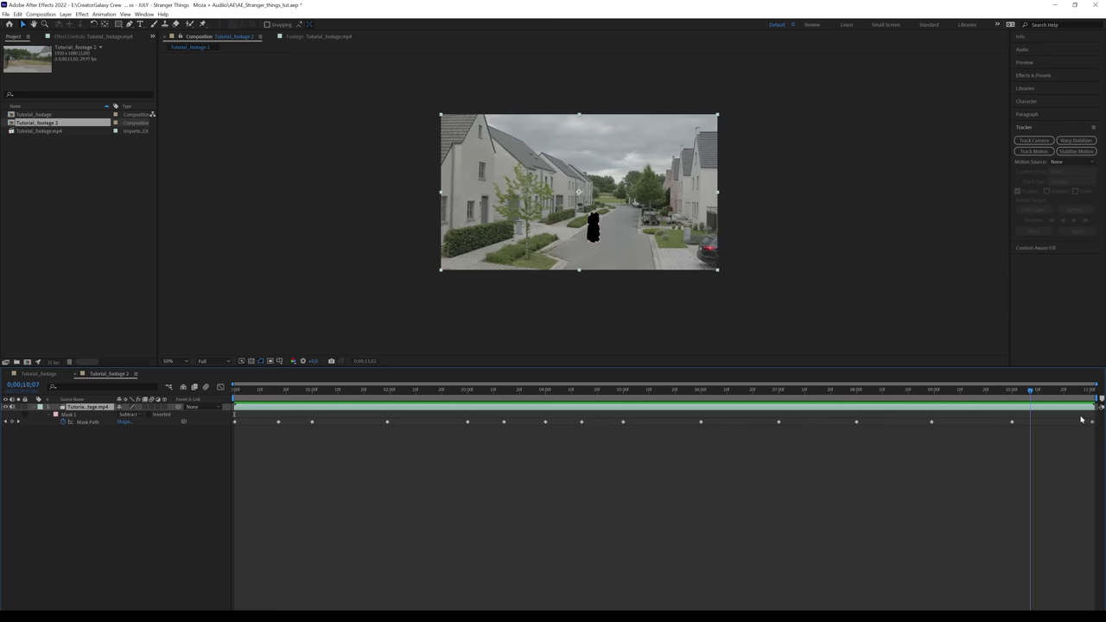
drag(1081, 420, 222, 425)
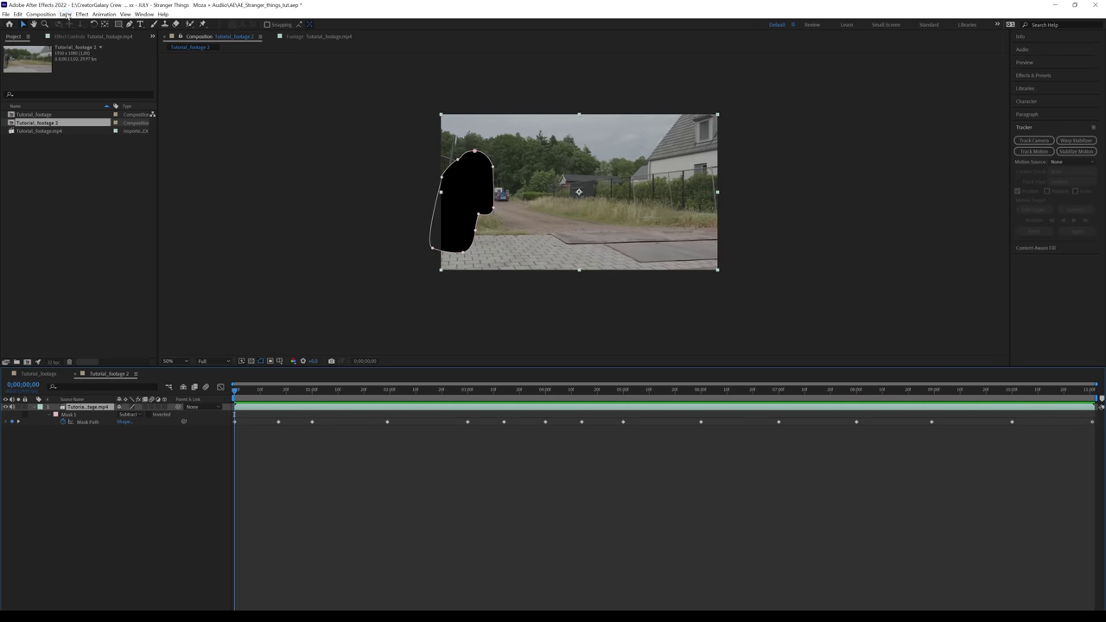
Pre-compose the masked footage layer as Track_comp, moving all attributes into it, and run Track Camera on it
click(66, 15)
click(114, 279)
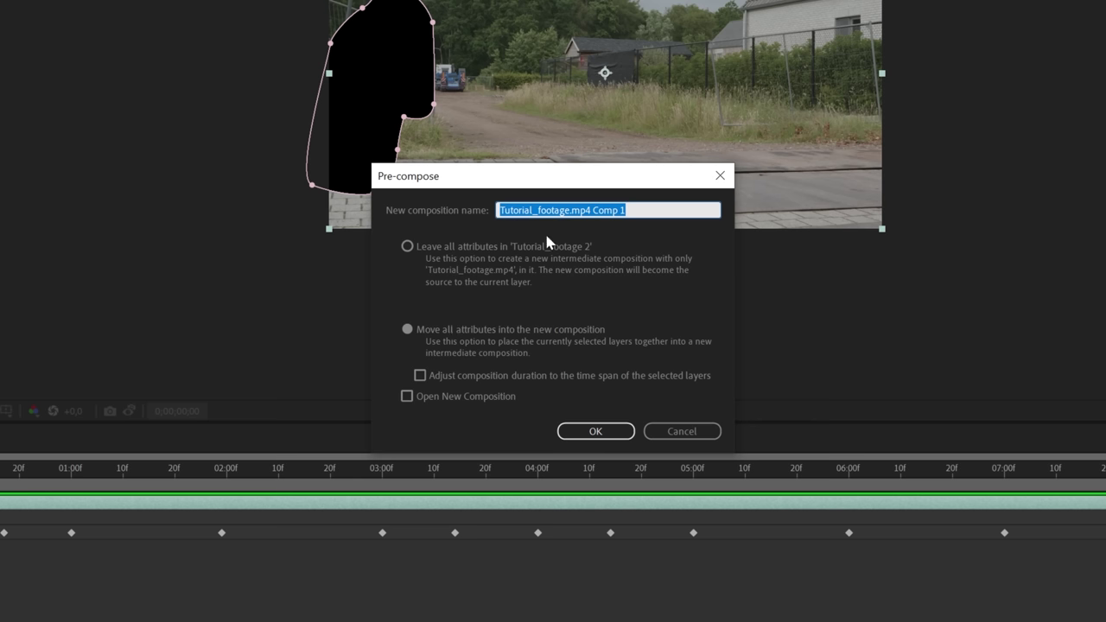
text(Track_comp)
key(Return)
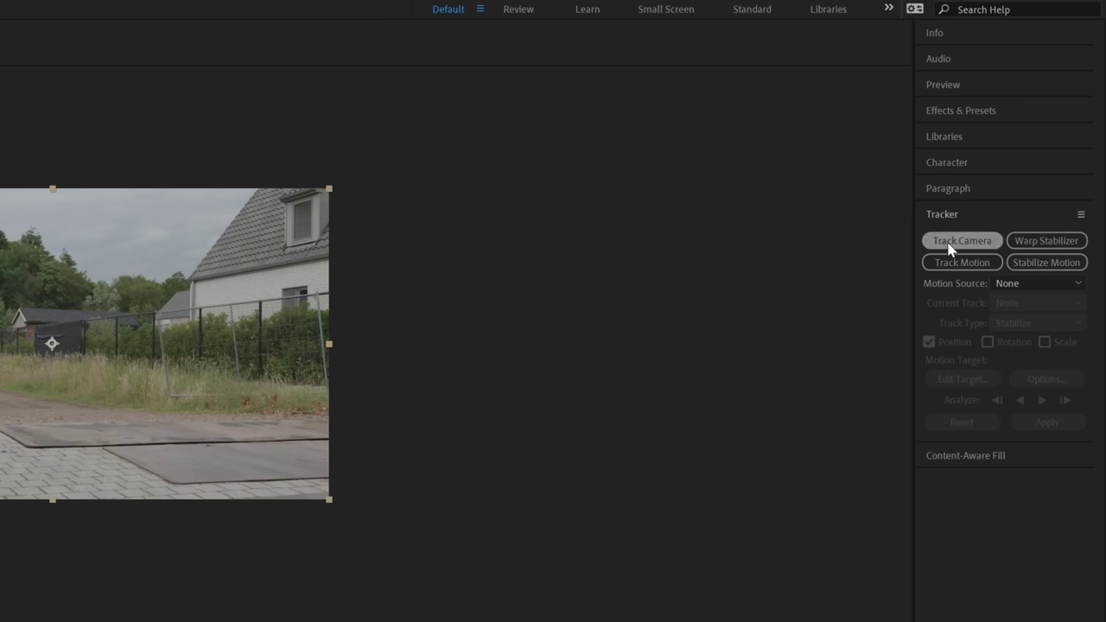
click(951, 247)
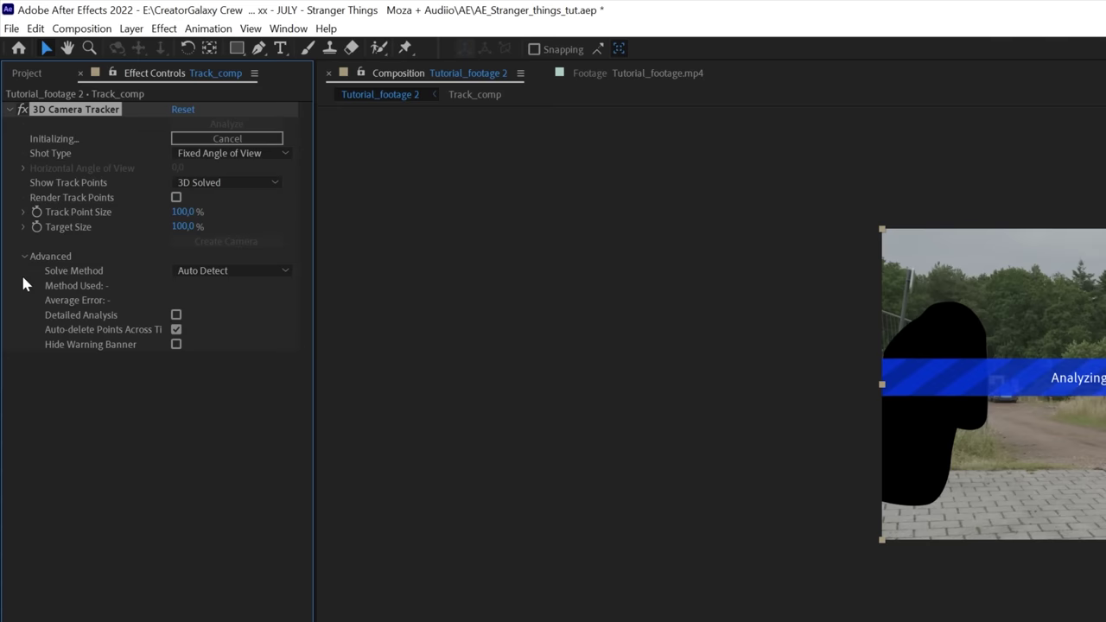
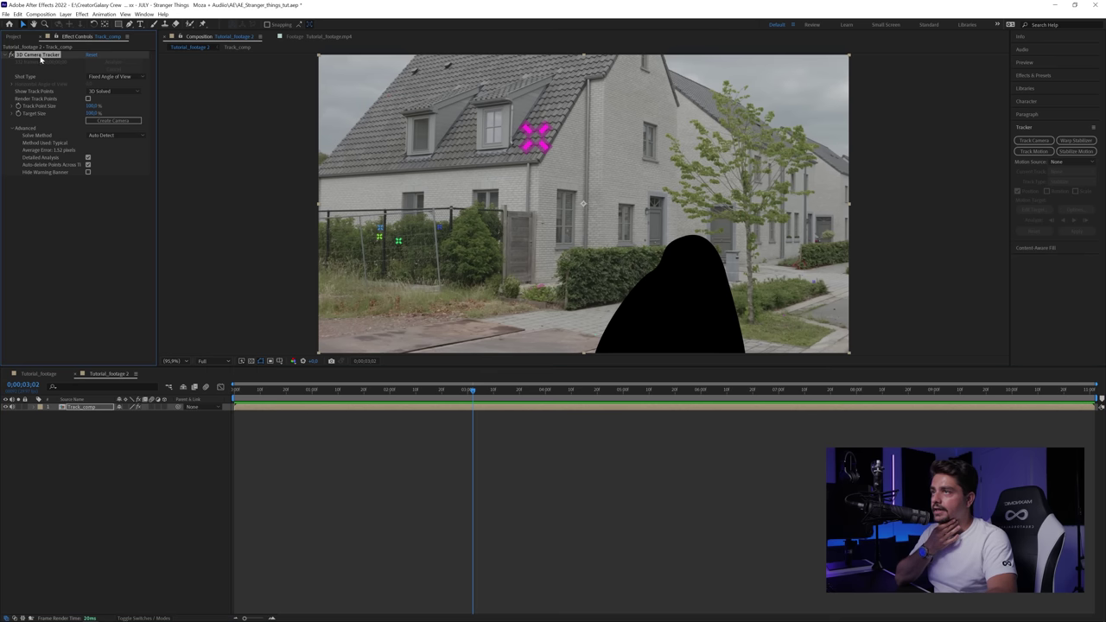
Remove the 3D Camera Tracker effect after reviewing its track points, and apply Tint to the footage layer inside Track_comp
drag(444, 390, 675, 441)
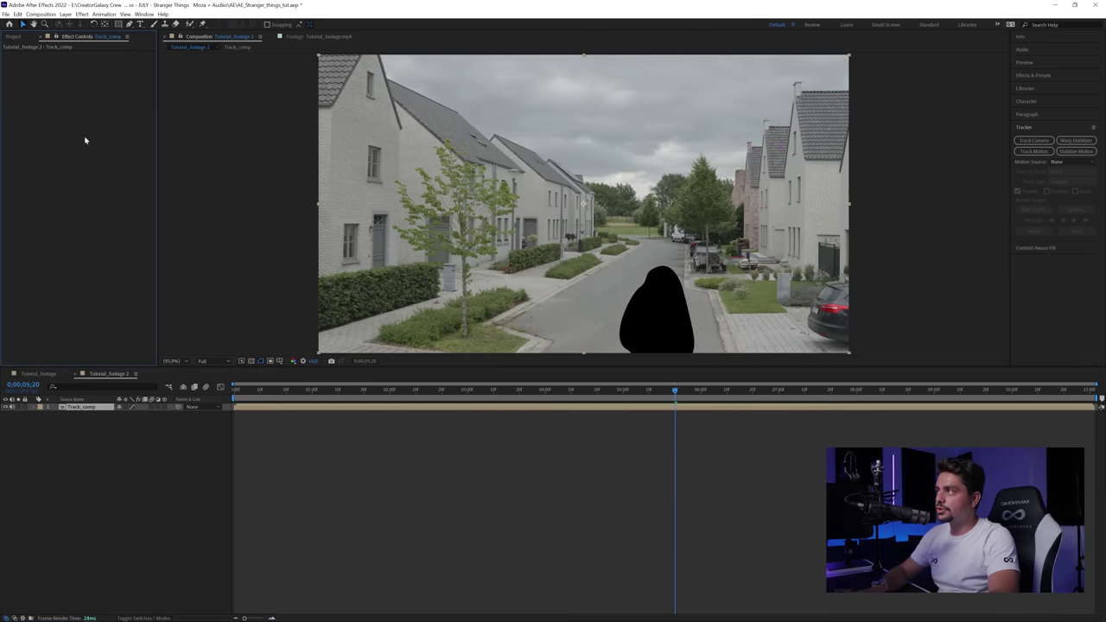
double_click(86, 406)
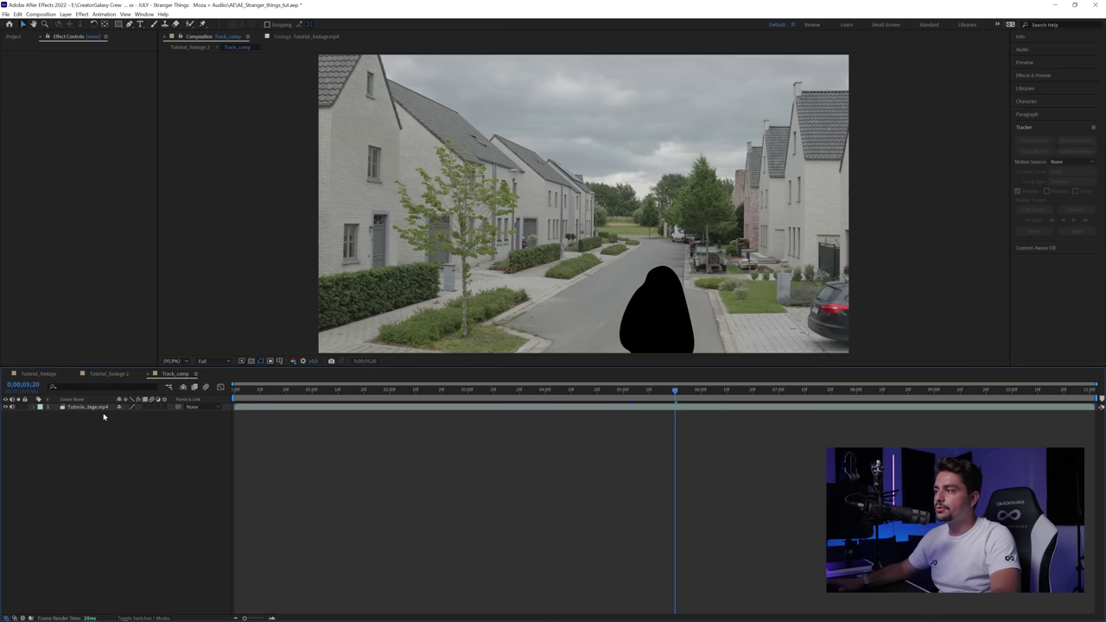
click(90, 407)
key(ctrl+space)
text(tint)
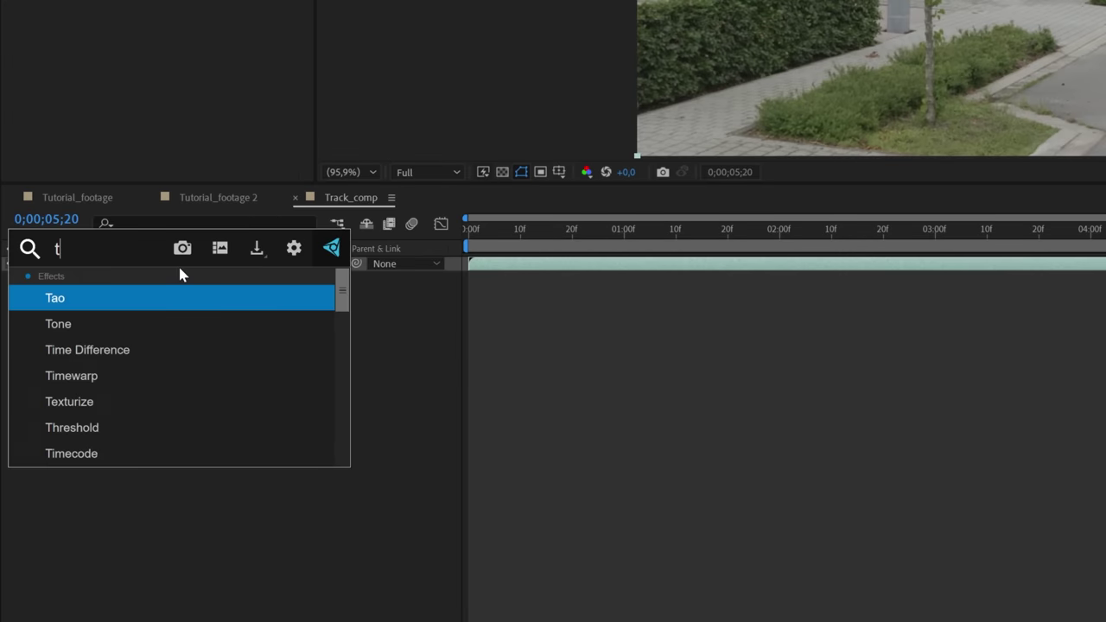
key(Return)
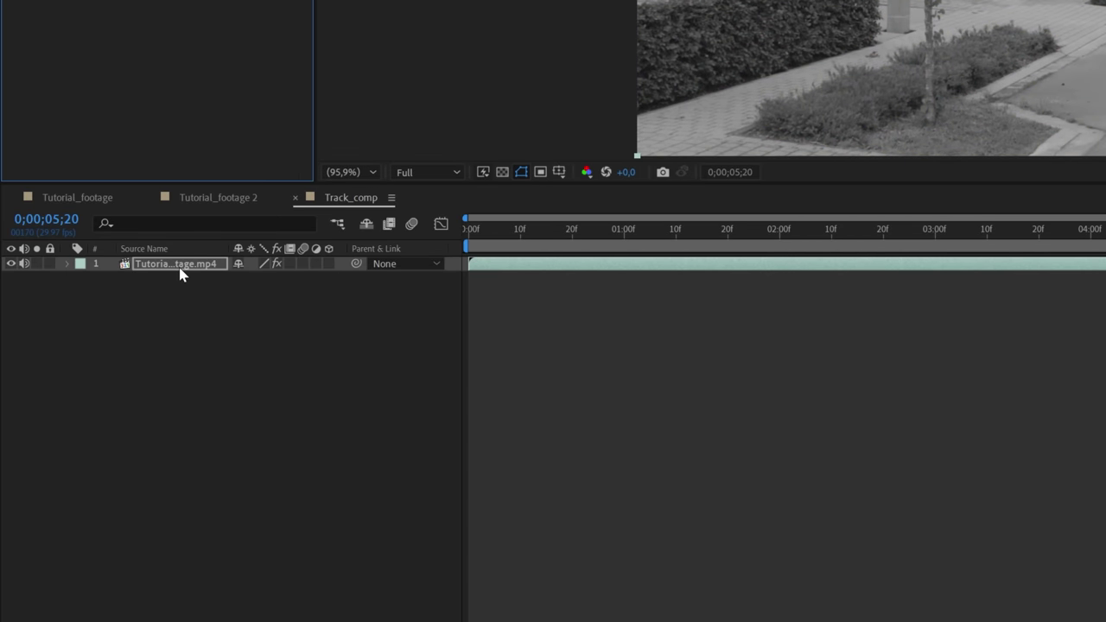
Add the Curves and Unsharp Mask effects to the footage layer in Track_comp
key(ctrl+space)
text(cur)
key(Return)
key(ctrl+space)
text(uns)
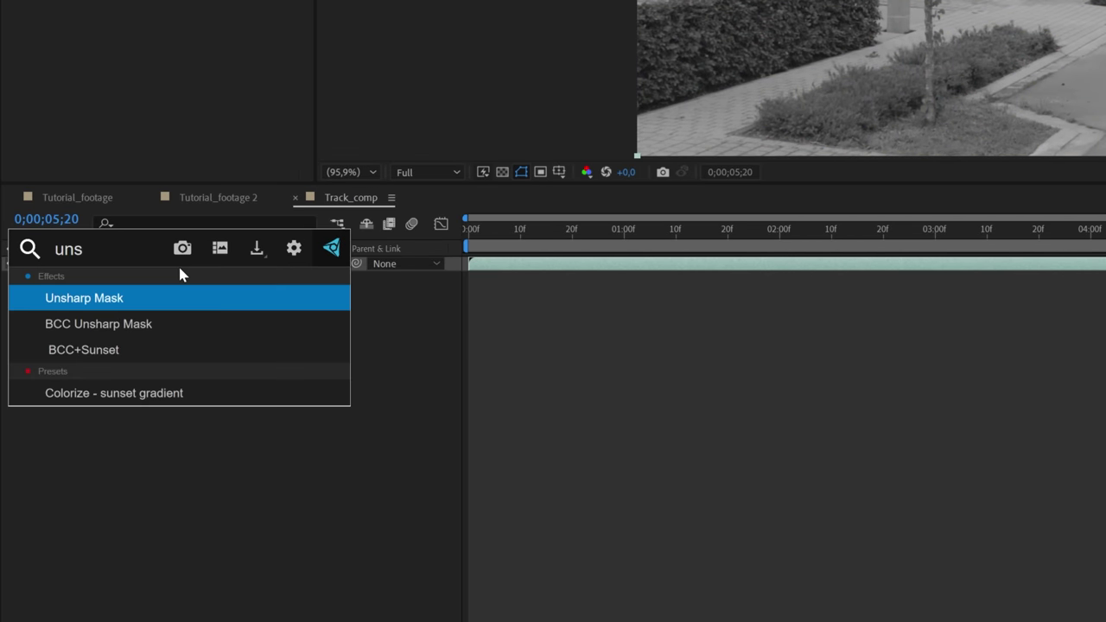
key(Return)
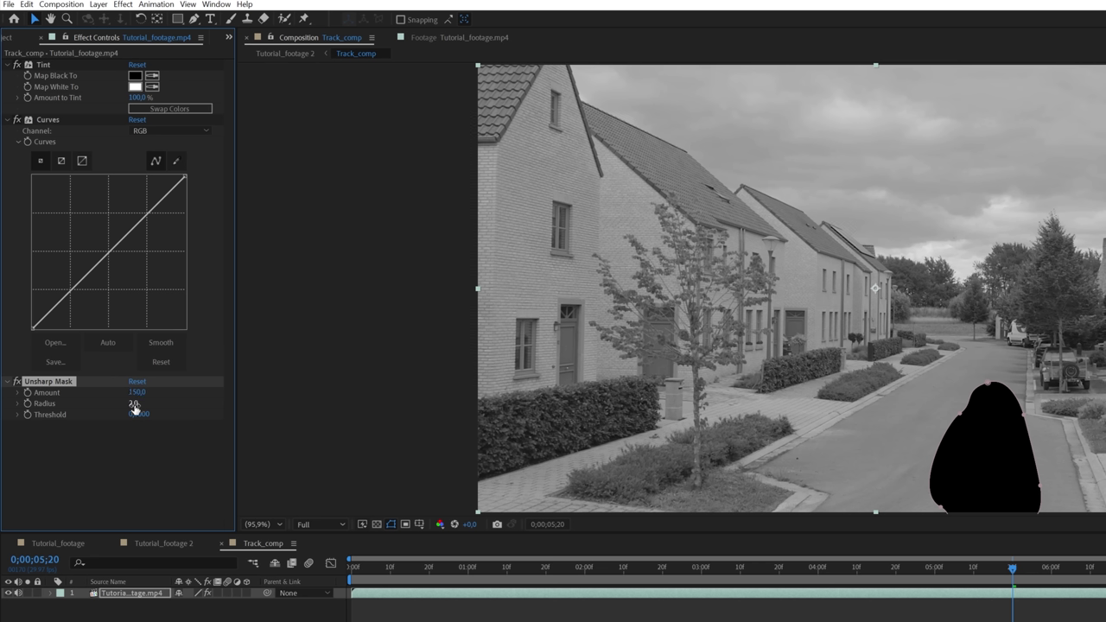
Shape the RGB curve into a gentle S with darker shadows and brighter midtones to increase the footage's contrast
drag(91, 256, 75, 310)
drag(121, 273, 102, 251)
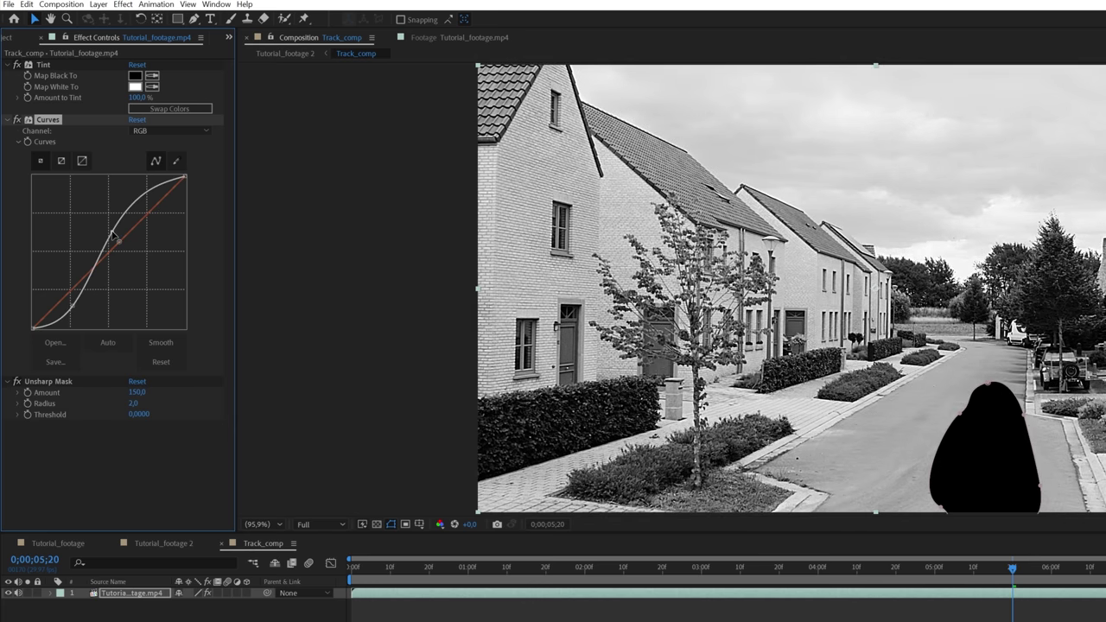
drag(74, 303, 69, 304)
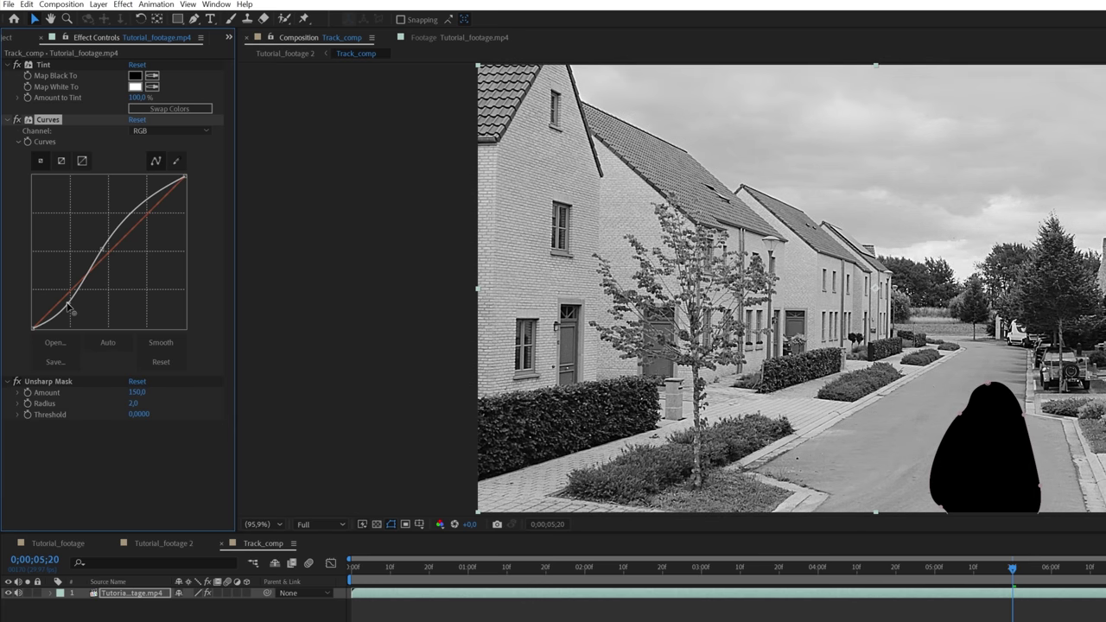
Return to the Tutorial_footage 2 composition and run the camera tracking on the Track_comp layer again
click(285, 54)
click(116, 595)
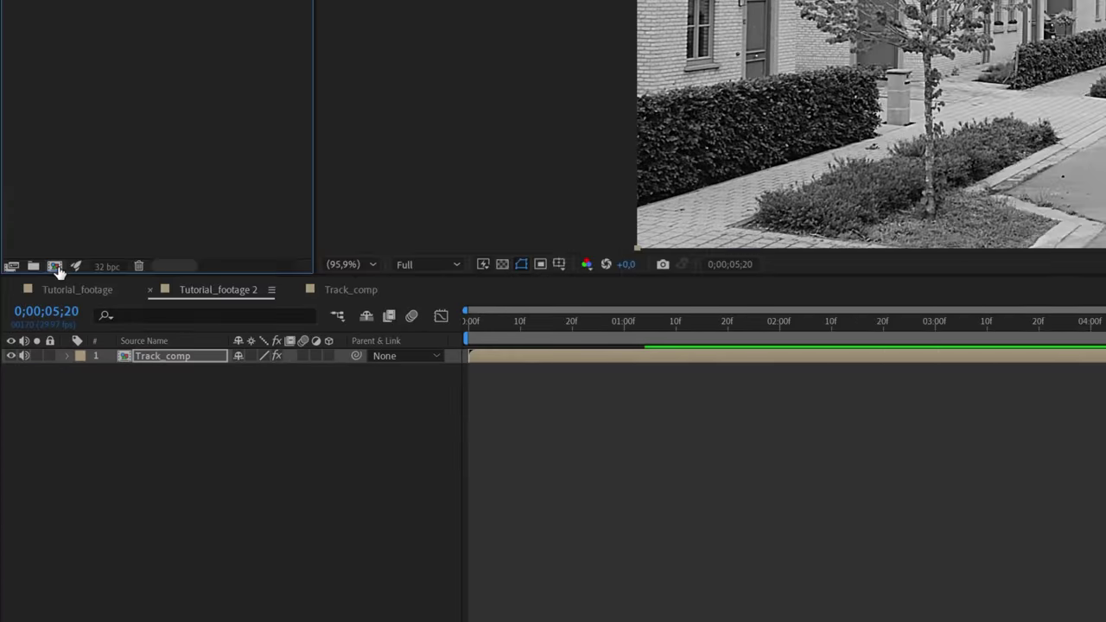
Create a new composition named Roots with a size of 2000 x 2000 px
click(25, 362)
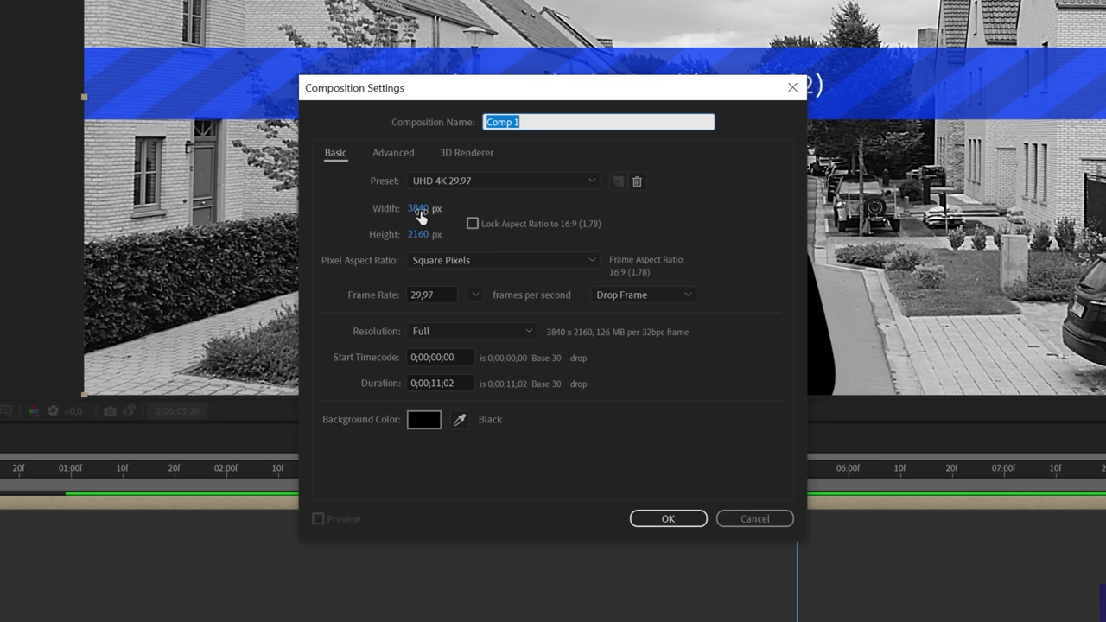
click(419, 210)
text(2000)
key(Tab)
text(2000)
click(535, 123)
key(BackSpace)
text(Roots)
key(Return)
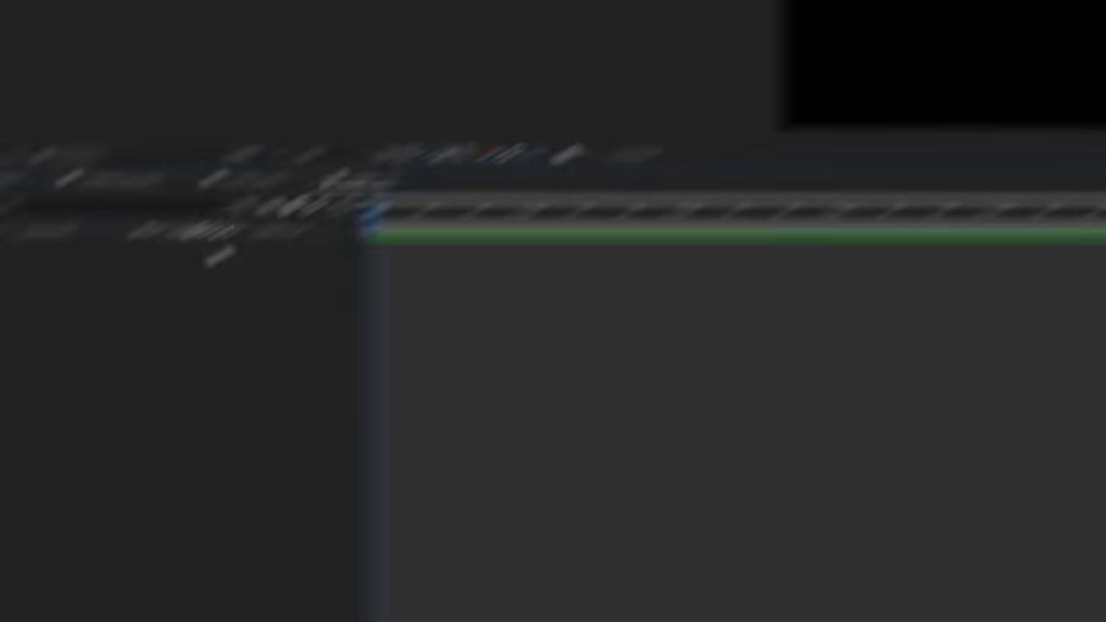
Add a black solid named Root at composition size to the Roots composition
right_click(248, 231)
mouse_move(292, 238)
click(517, 277)
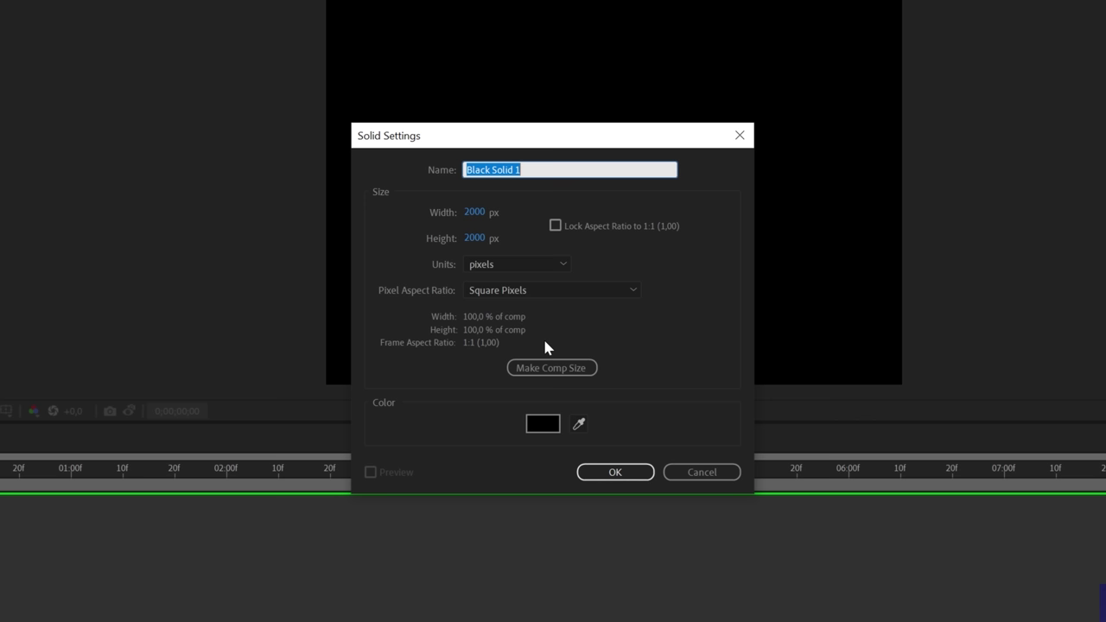
click(540, 368)
click(510, 169)
text(Root)
key(Return)
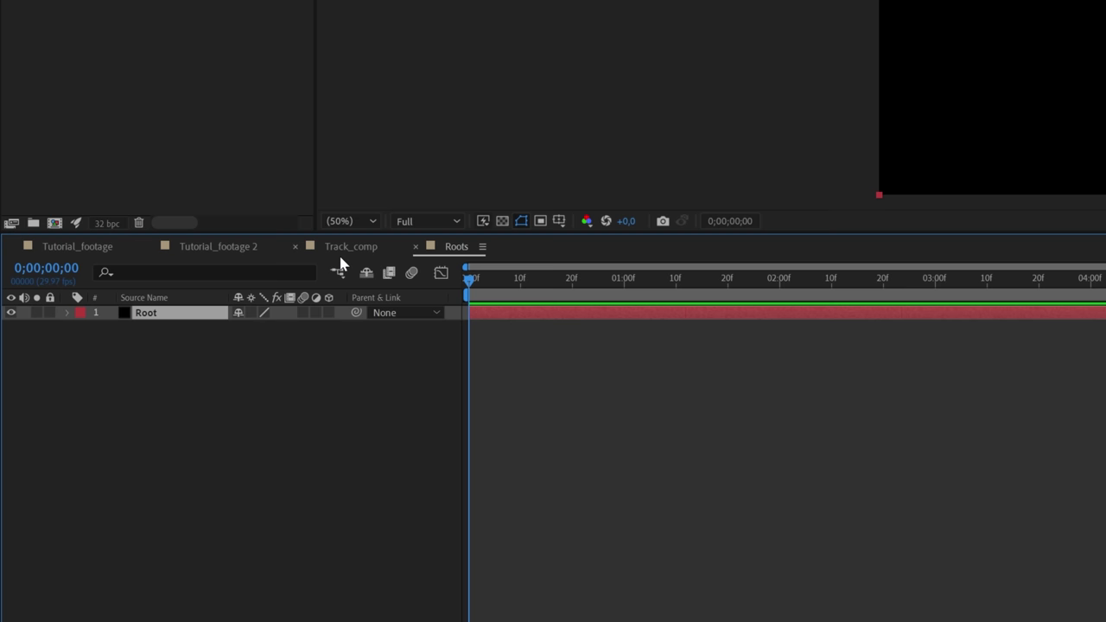
Apply the Advanced Lightning effect to the Root solid
key(ctrl+space)
text(adva)
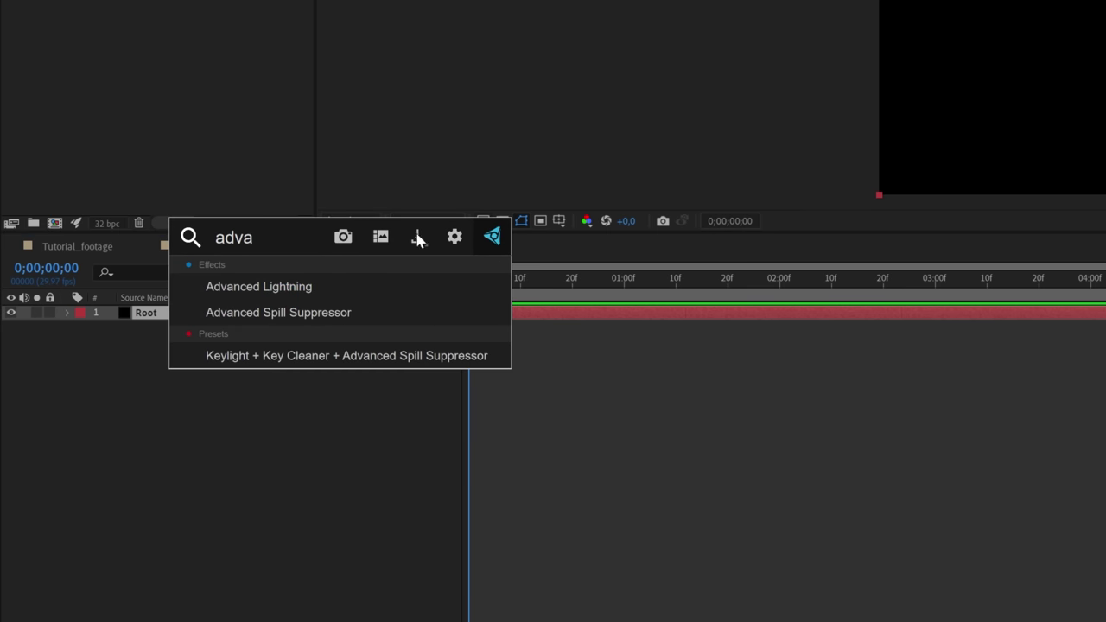
click(270, 291)
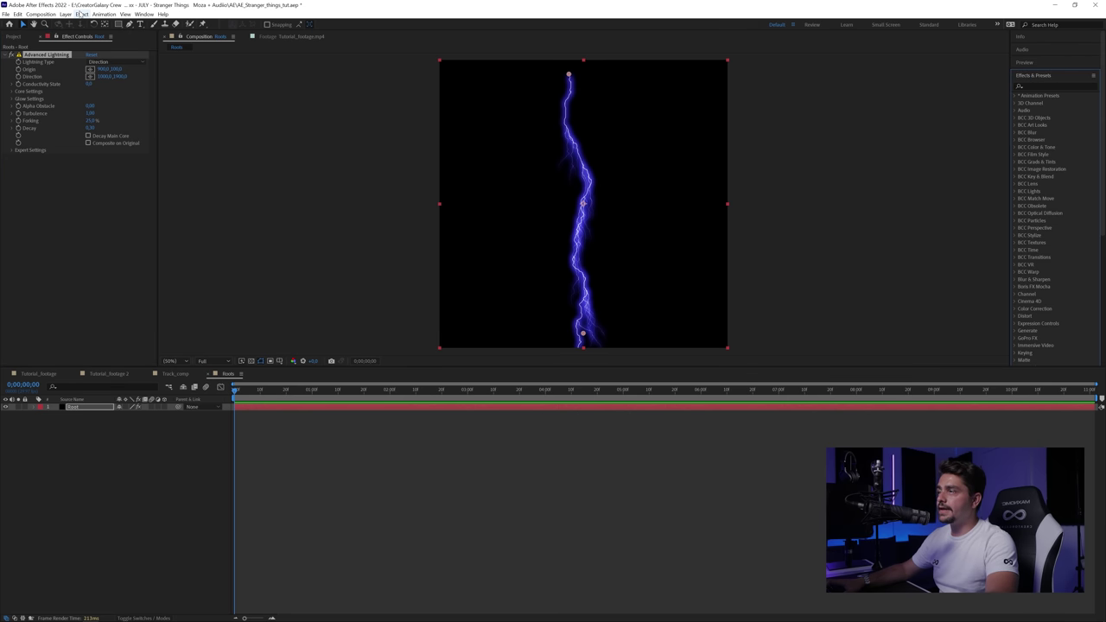
Remove the glow from the Root layer's lightning by setting its Glow Opacity to 0%
click(94, 408)
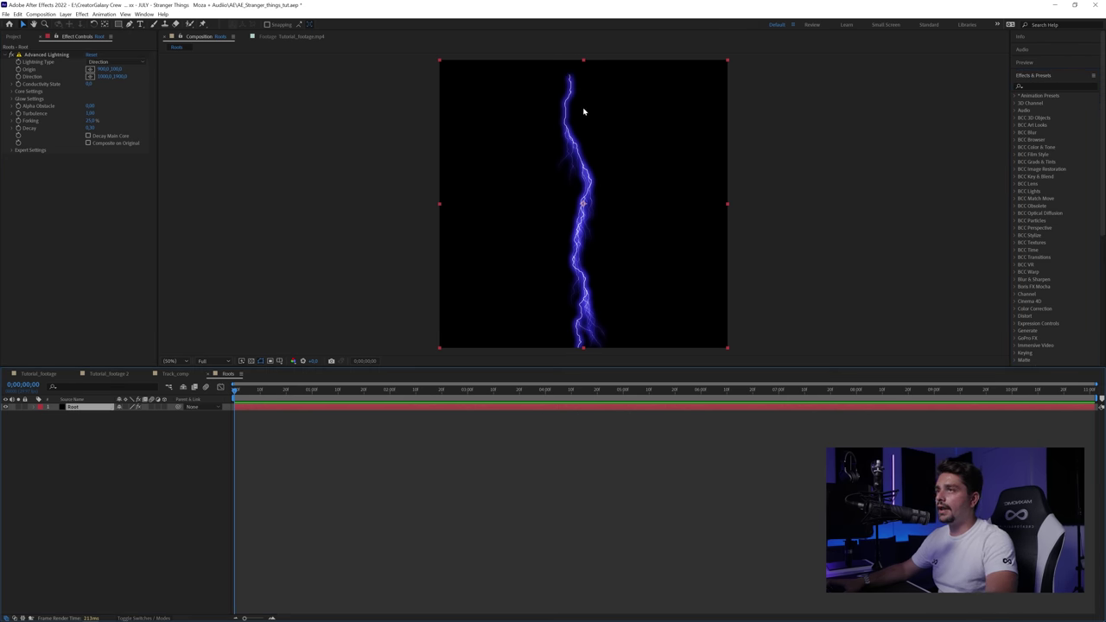
click(12, 99)
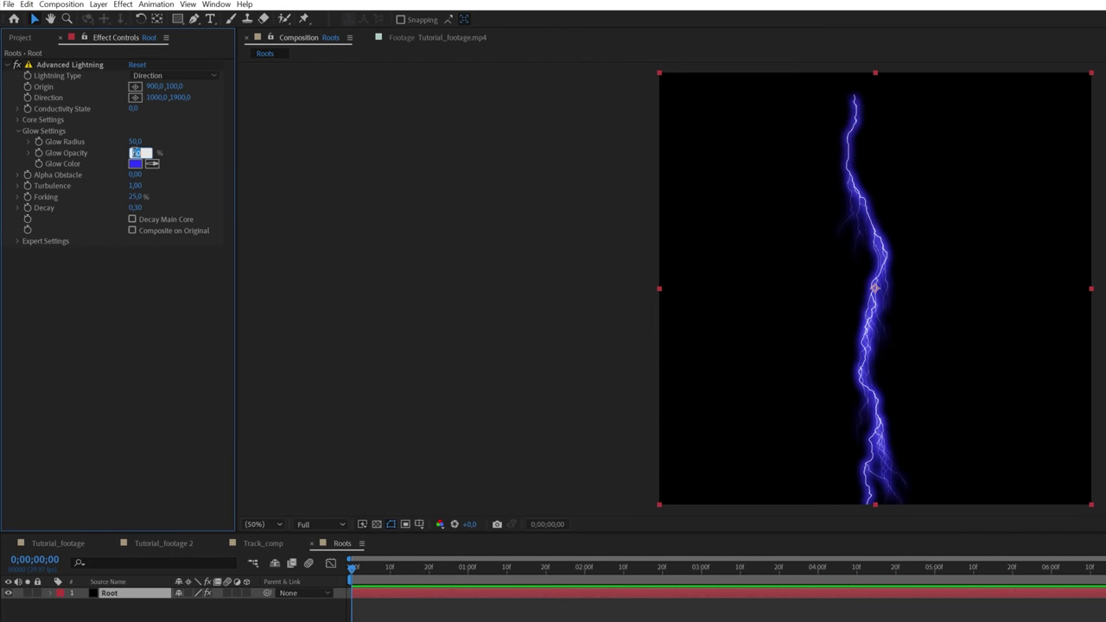
text(0)
key(Return)
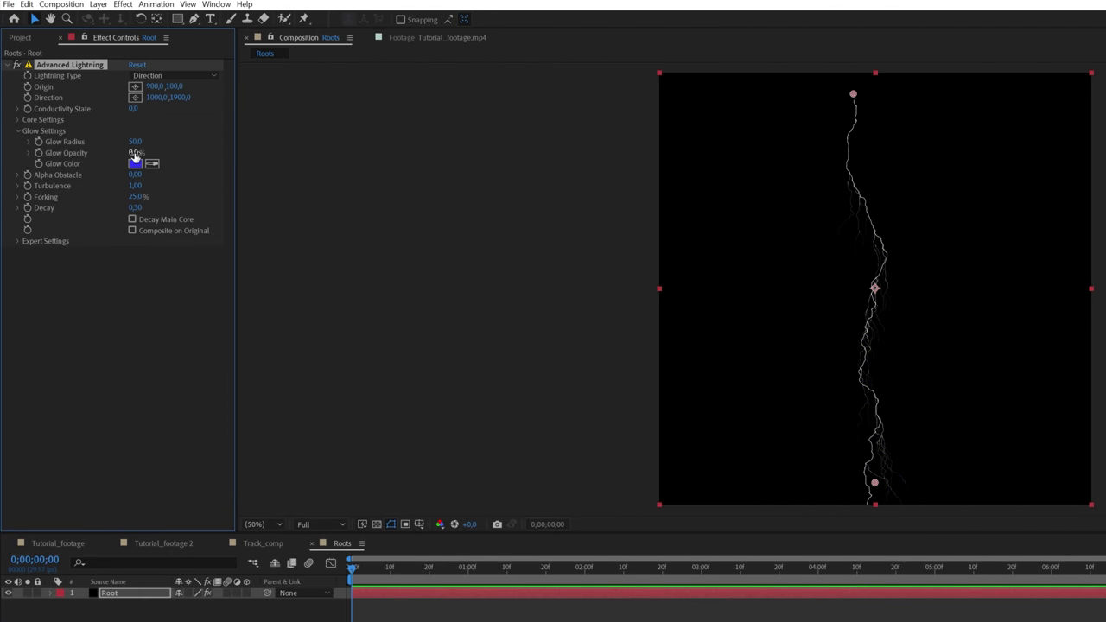
Move the lightning's origin to about 972, 434 and its direction point to about 1028, 1380, and set the Lightning Type to Anywhere
drag(854, 95, 868, 166)
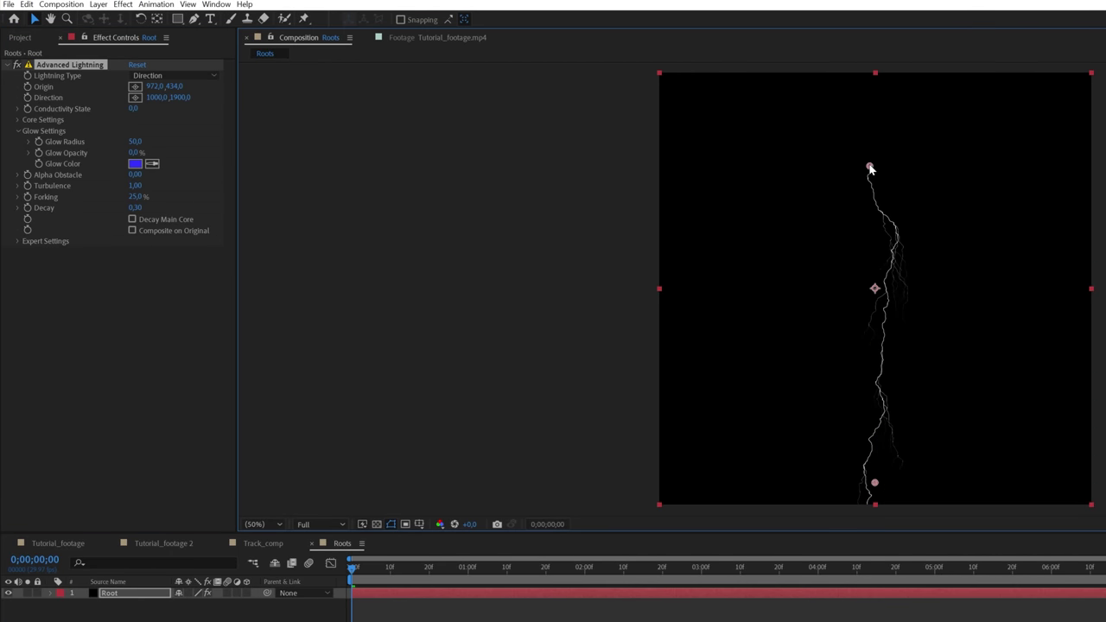
drag(876, 486, 880, 369)
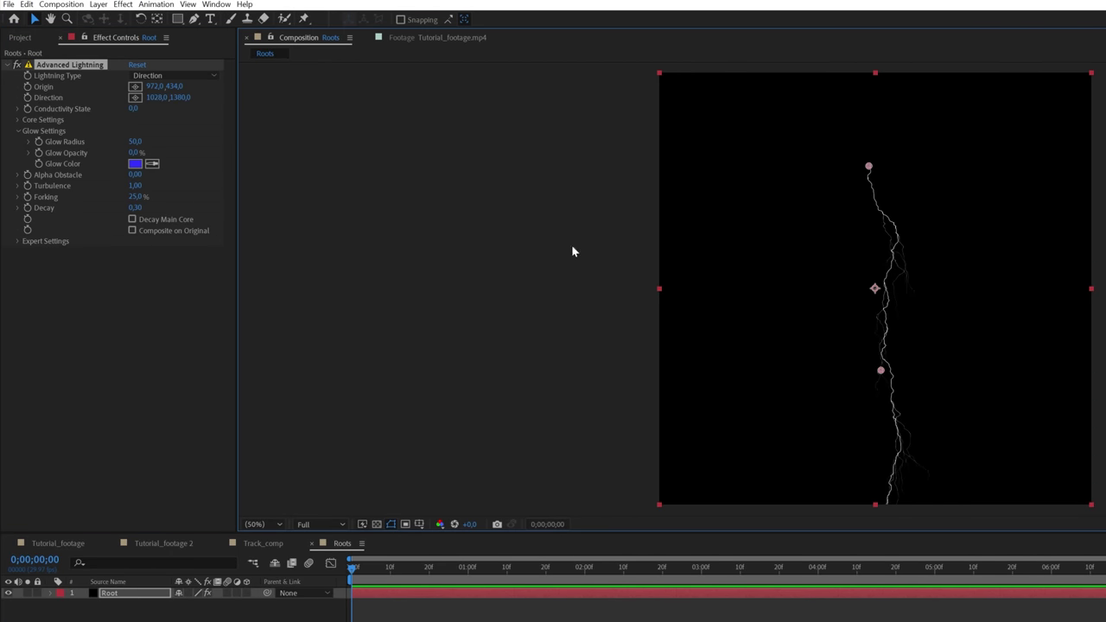
click(145, 76)
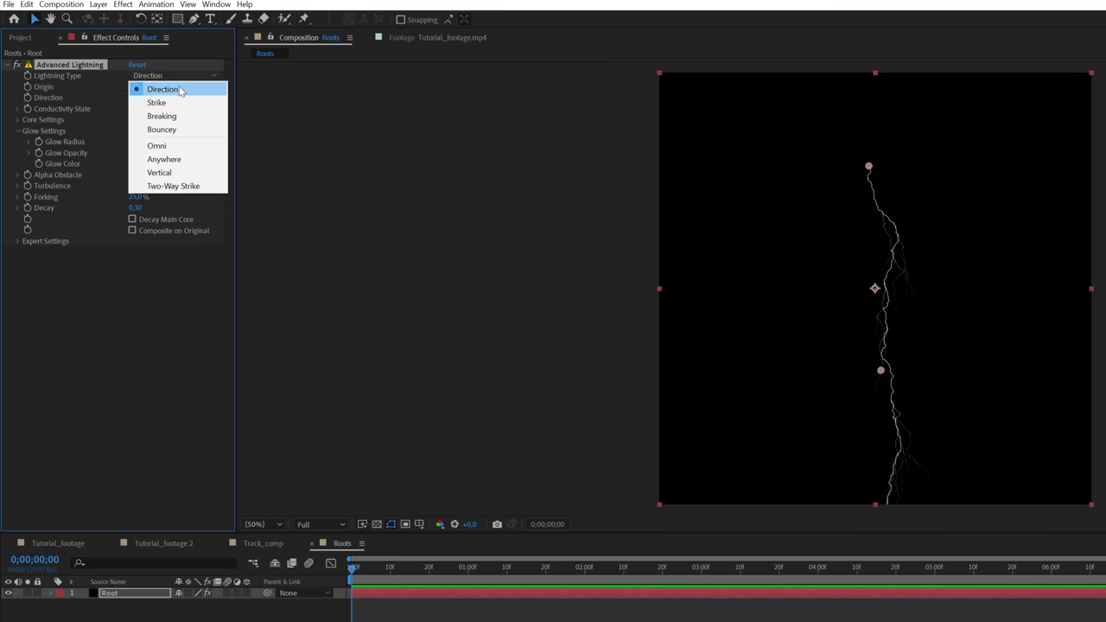
click(169, 159)
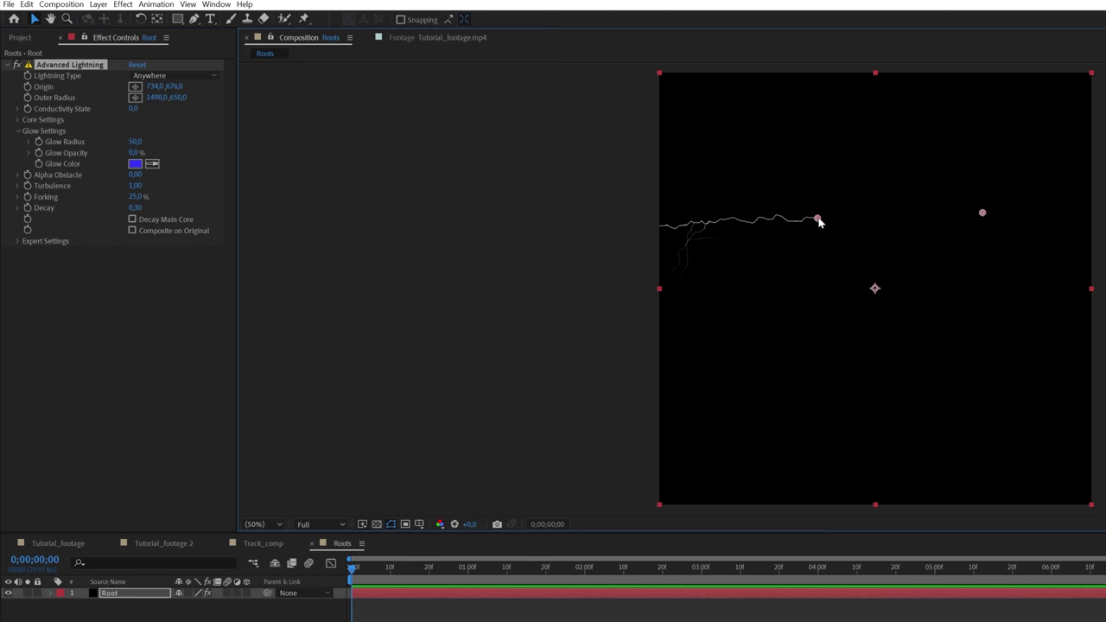
Stretch the lightning diagonally by placing its origin at about 711, 744 and its outer radius point at about 1928, 1718
drag(818, 219, 865, 200)
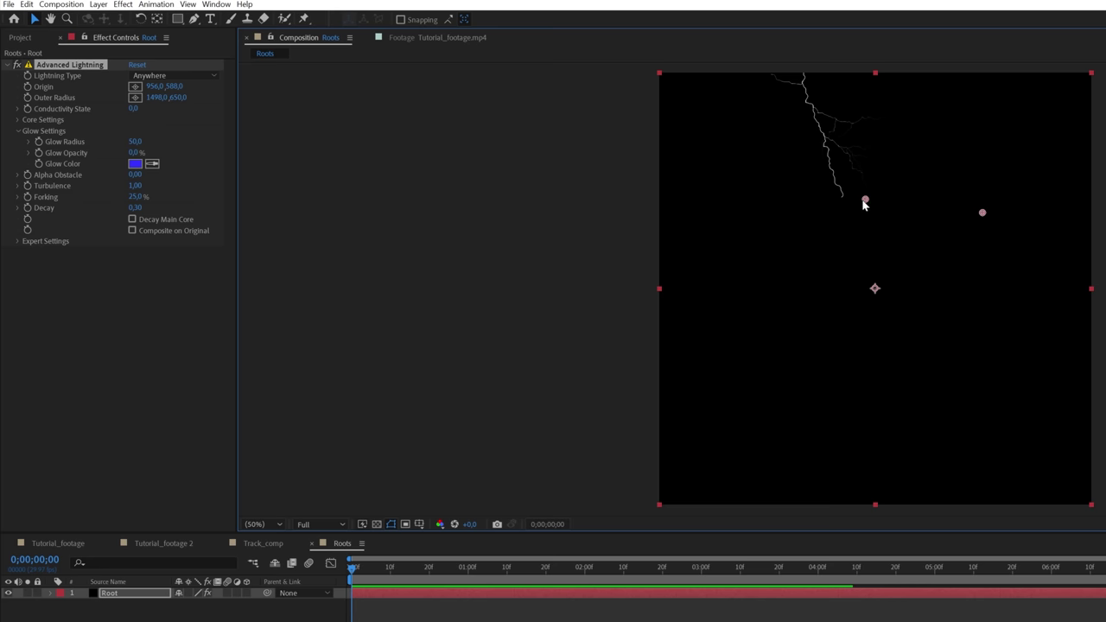
drag(865, 199, 795, 270)
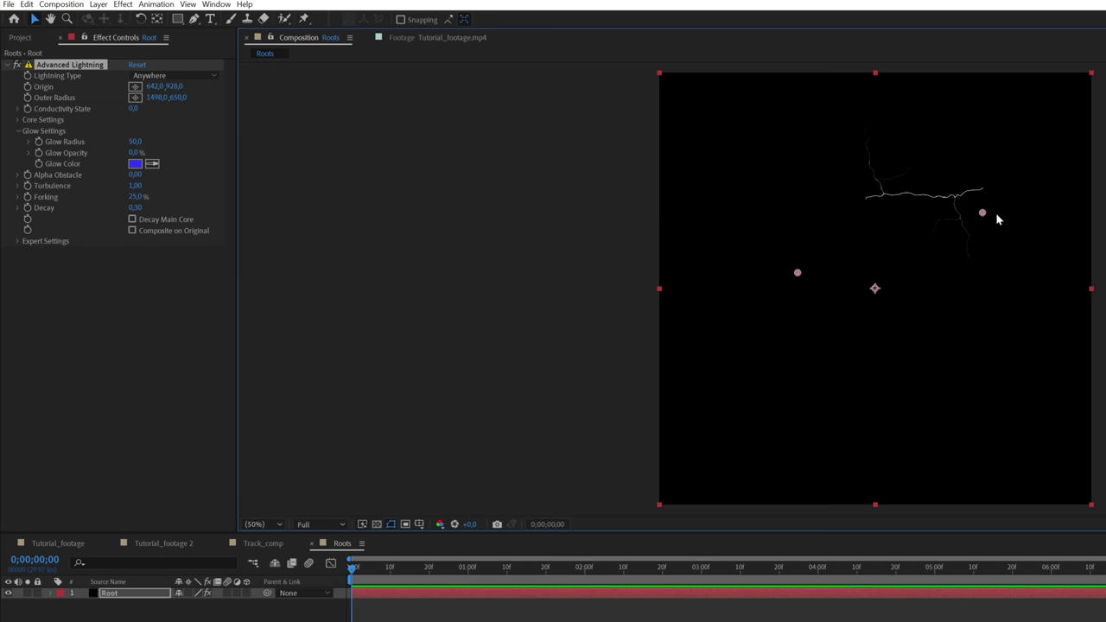
drag(982, 212, 1076, 443)
drag(797, 273, 799, 234)
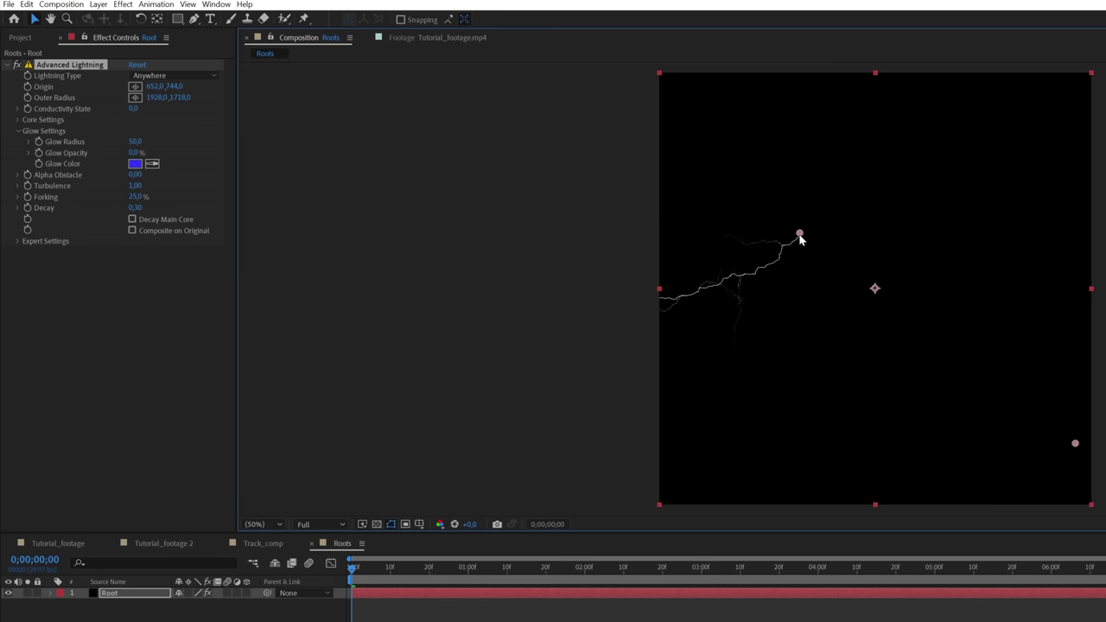
drag(183, 86, 202, 99)
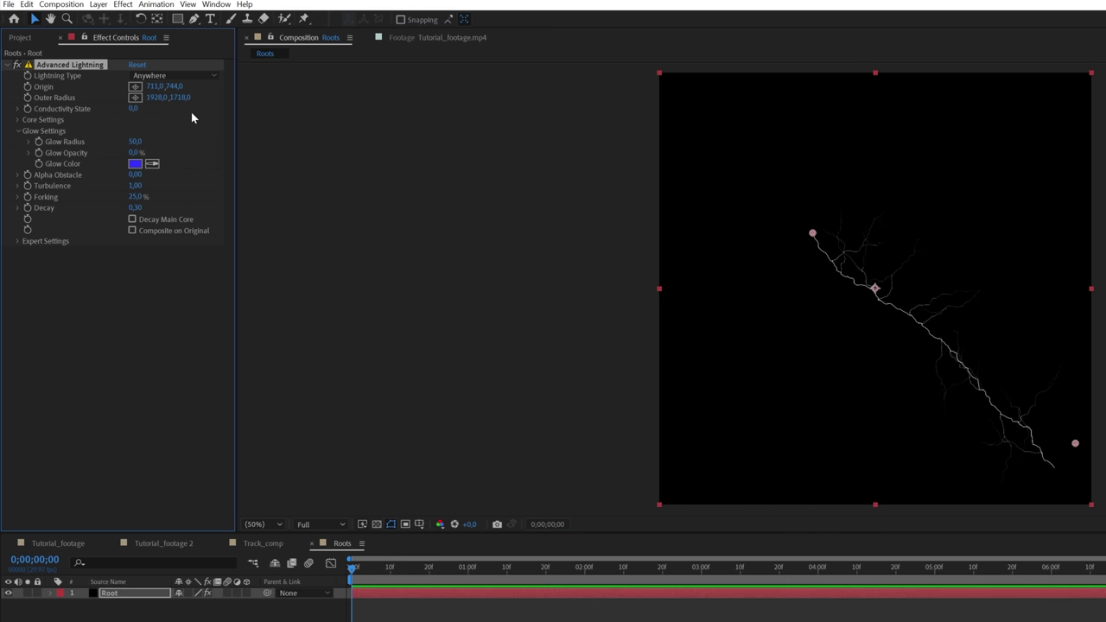
Thicken the lightning to a Core Radius of about 16.9 and shift the Root layer up and left in the composition
click(20, 121)
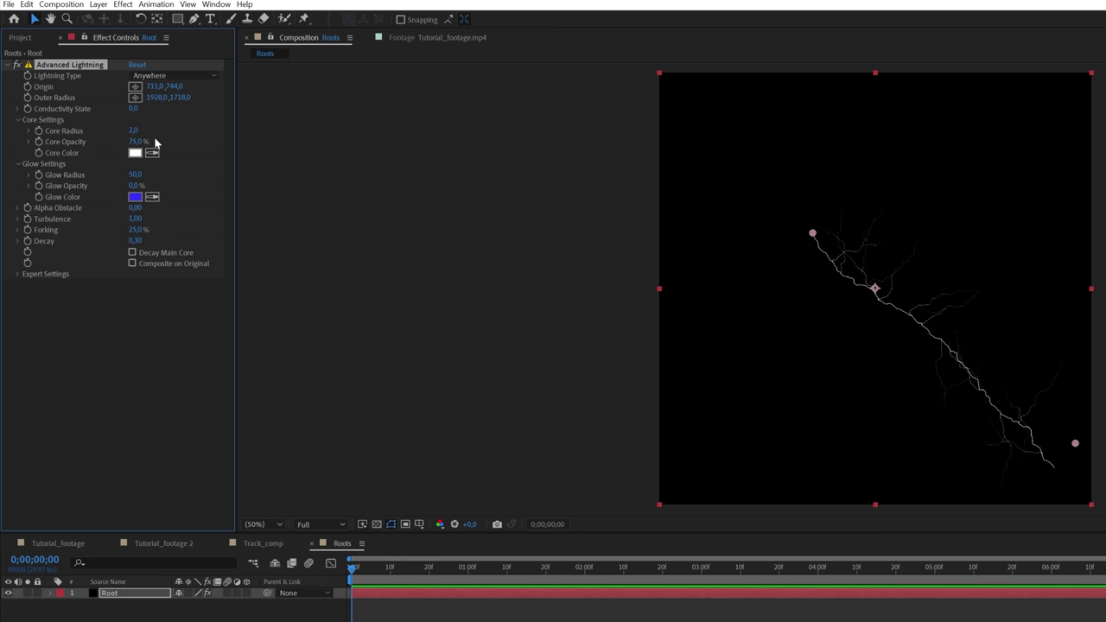
drag(136, 129, 1088, 133)
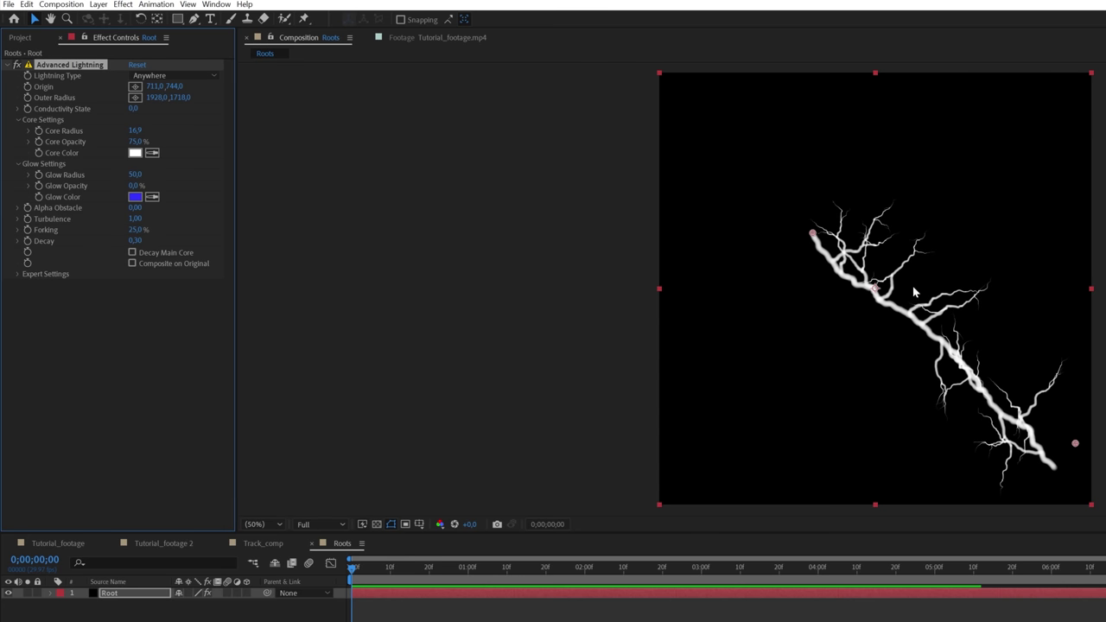
drag(964, 352, 888, 299)
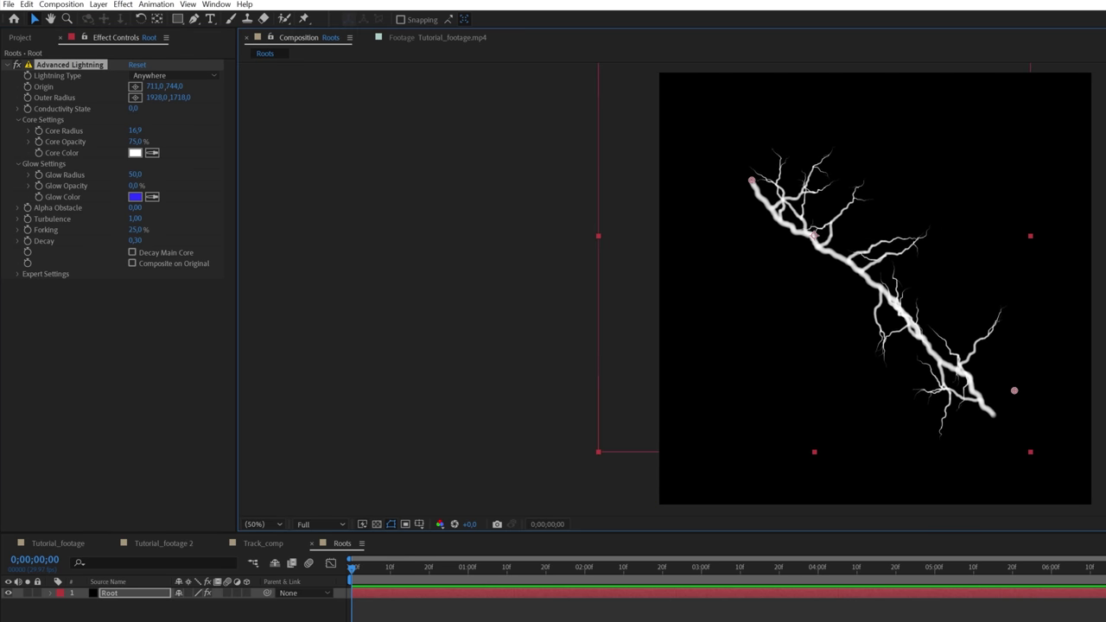
Apply the Fractal Noise effect to the Root layer and set its Blending Mode to Multiply
click(111, 603)
key(ctrl+space)
text(fra)
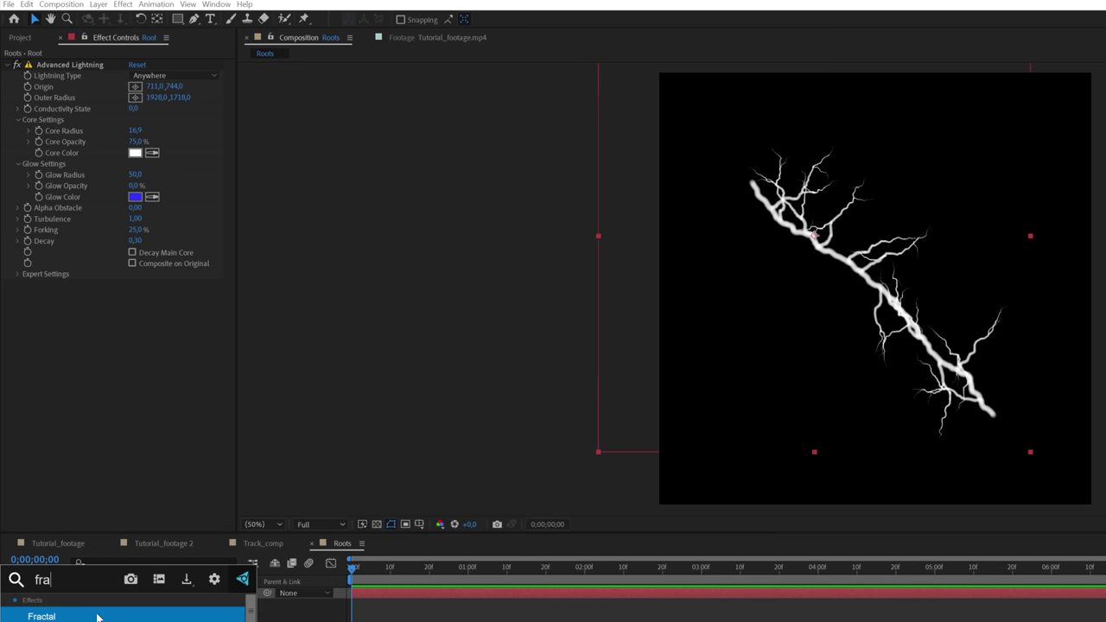
key(Return)
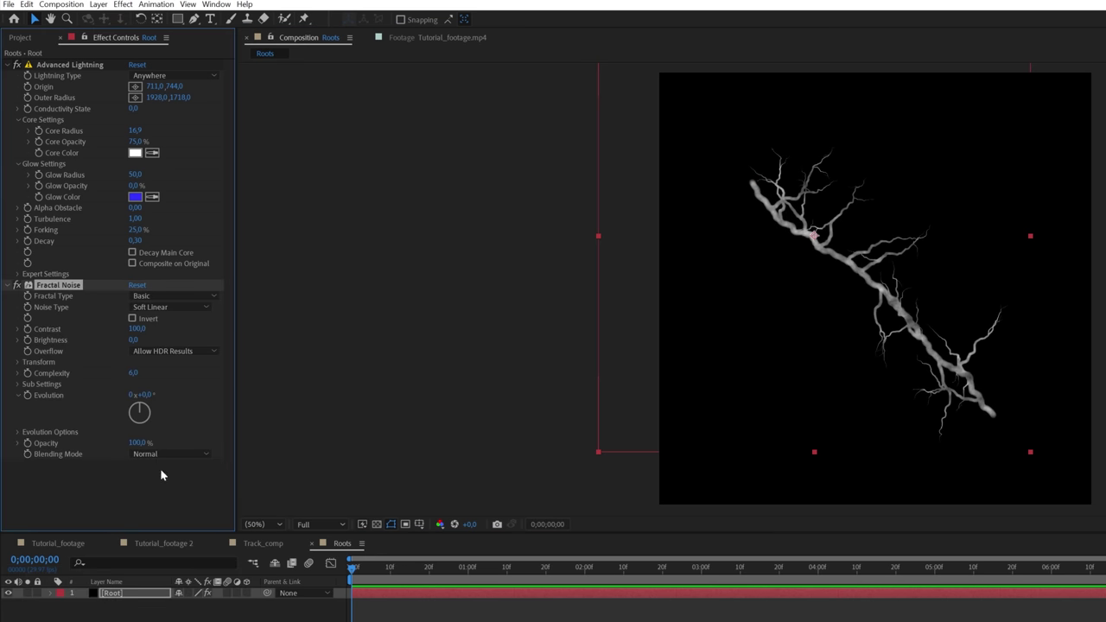
click(166, 454)
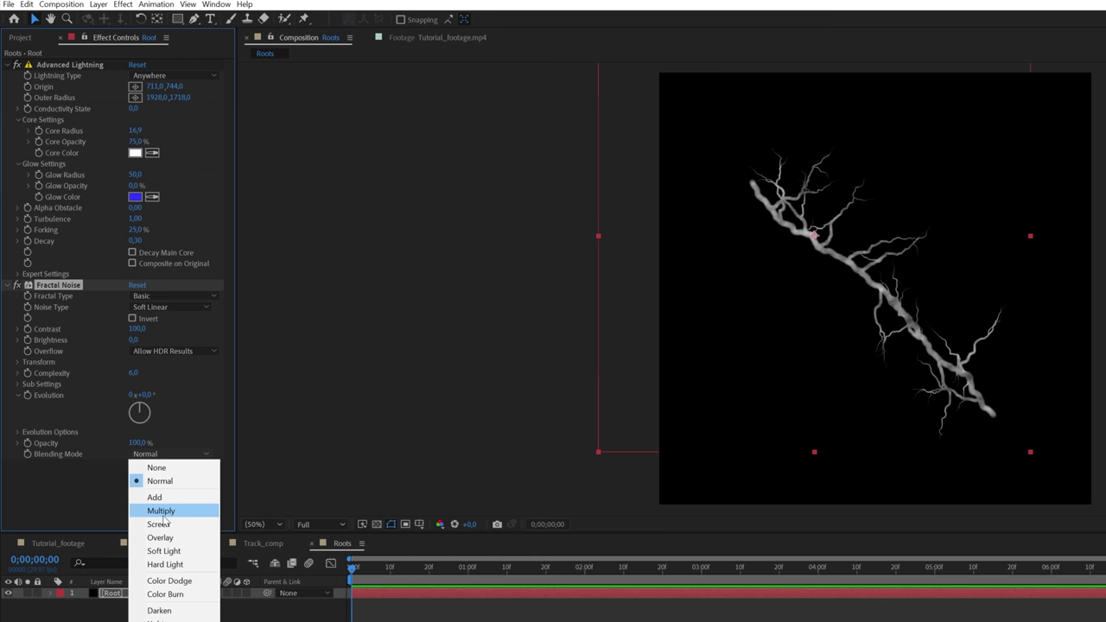
click(163, 511)
Adjust the Fractal Noise to Contrast 249, Fractal Type Dynamic Progressive, Brightness -25 and Scale 697
drag(136, 330, 173, 330)
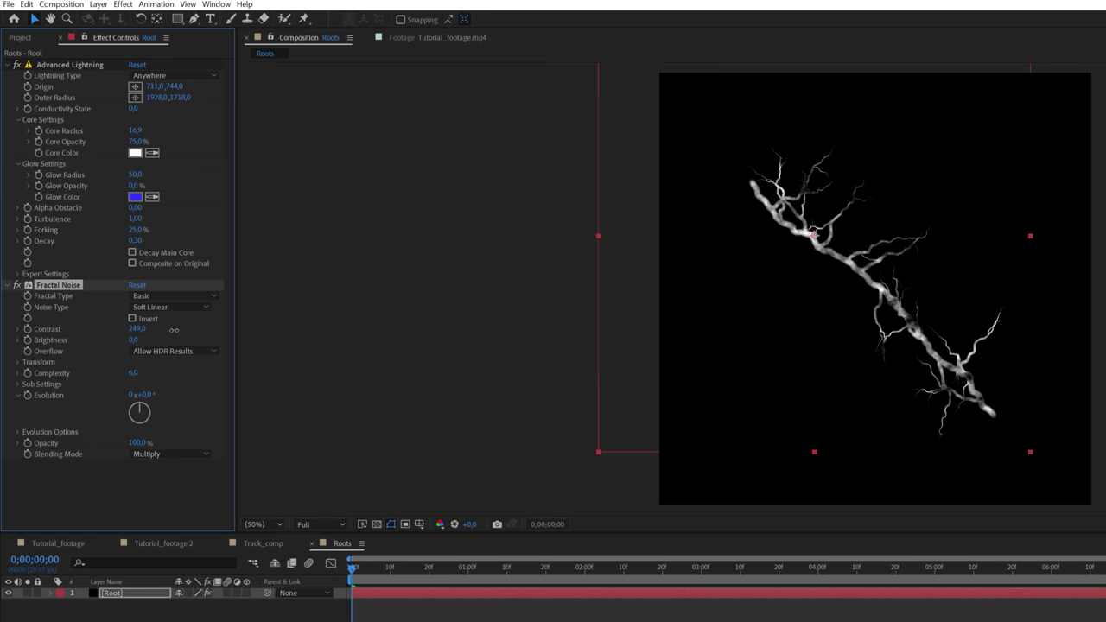
click(17, 361)
click(28, 395)
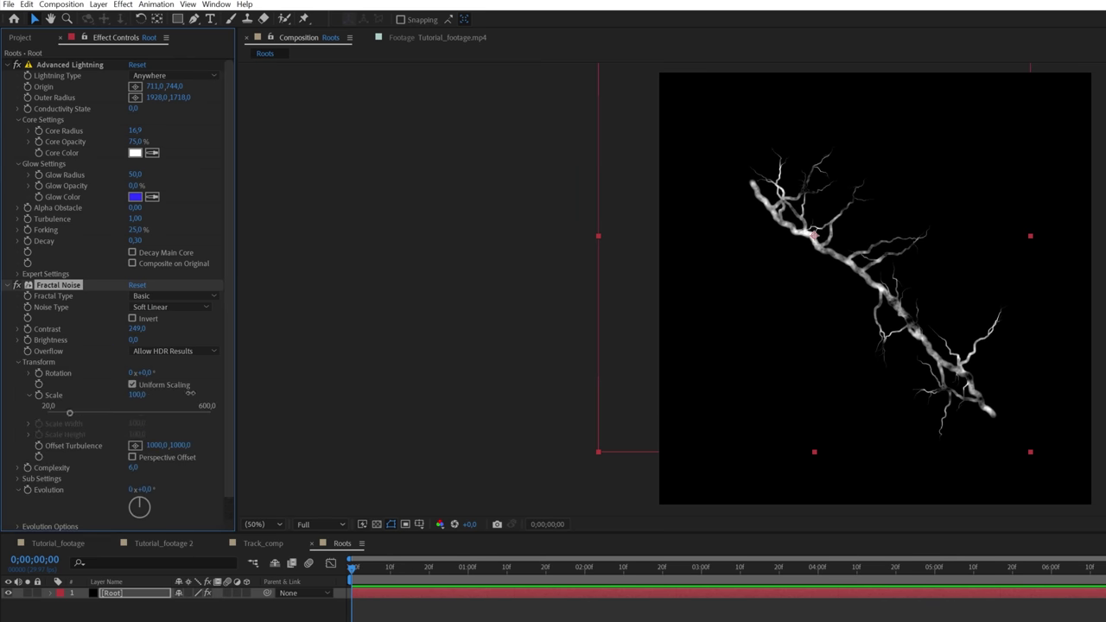
click(181, 296)
click(197, 383)
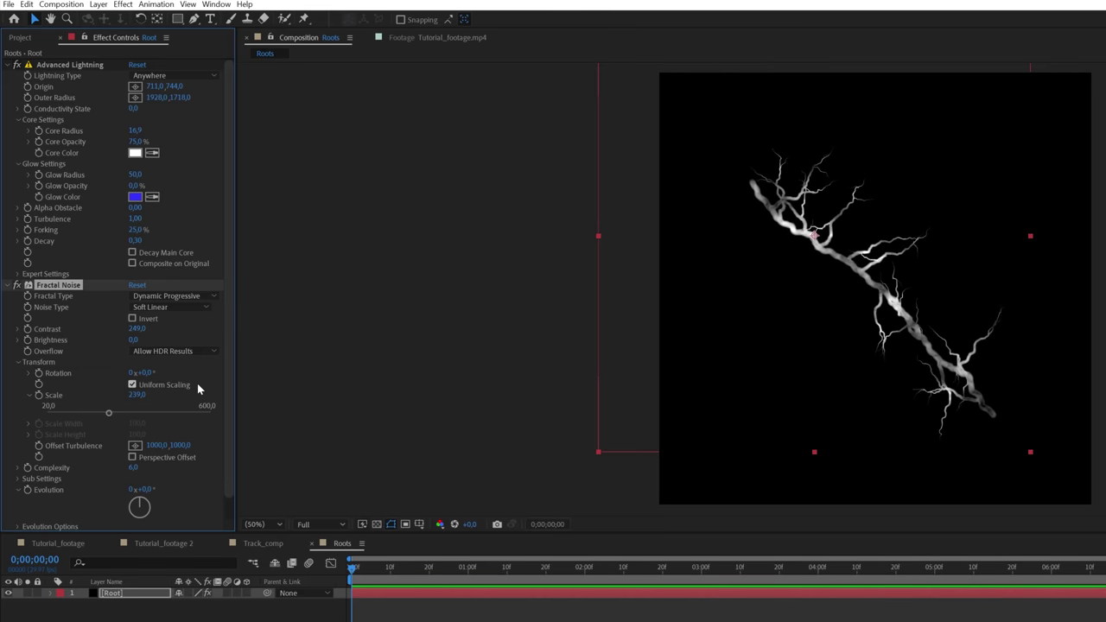
mouse_move(121, 337)
mouse_down()
mouse_move(105, 340)
mouse_move(128, 341)
mouse_move(116, 342)
mouse_up()
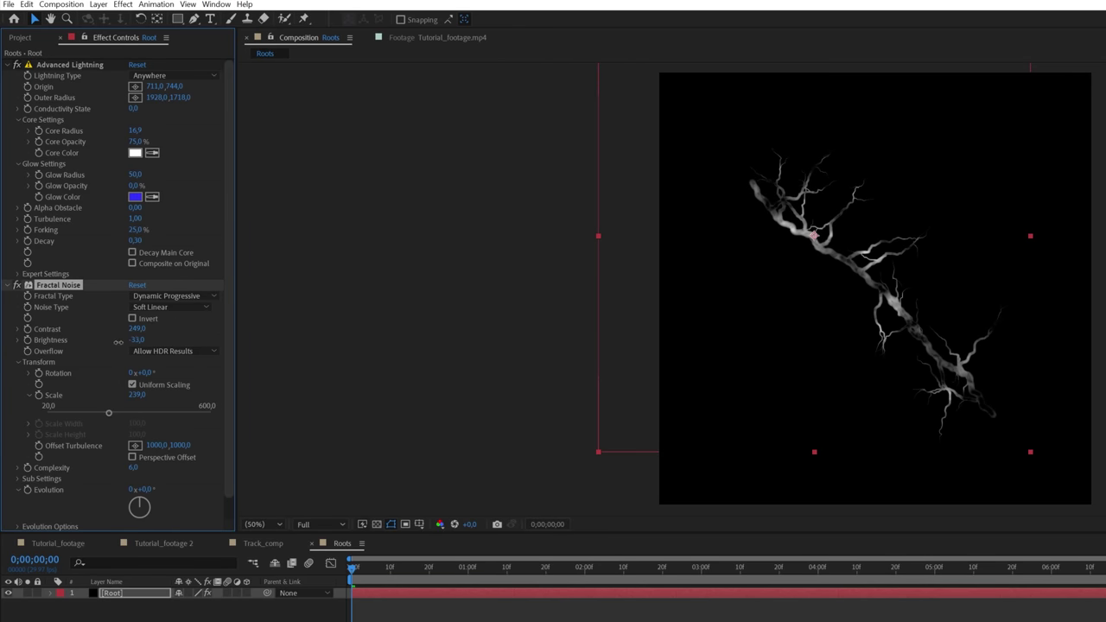
drag(138, 395, 358, 414)
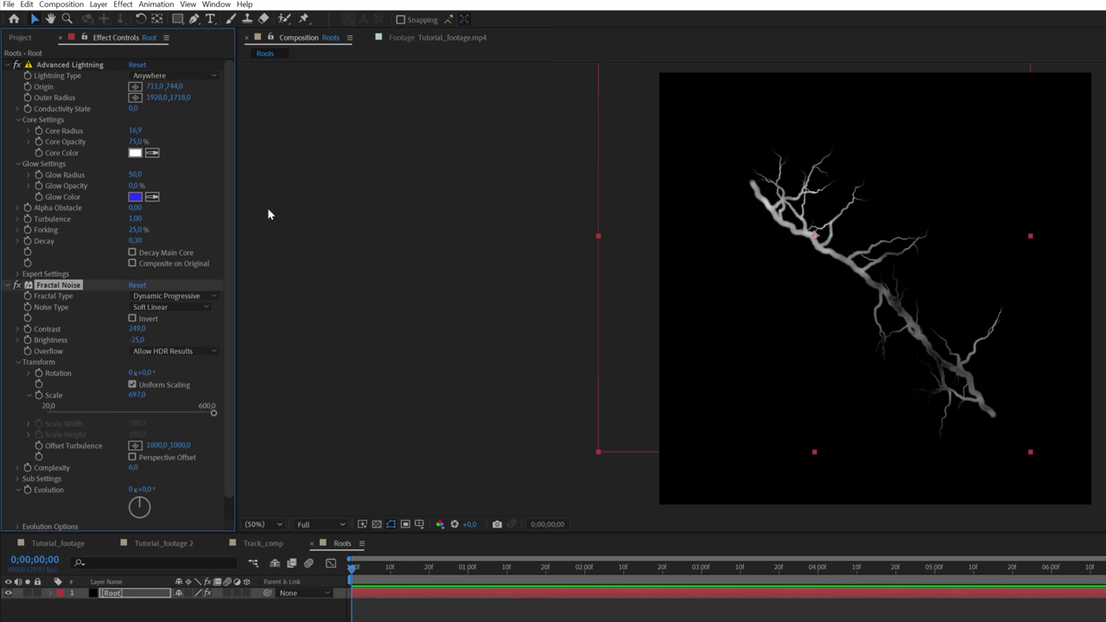
Apply the Tint effect to the Root layer and map white to a dark grey
key(ctrl+space)
text(tin)
key(Return)
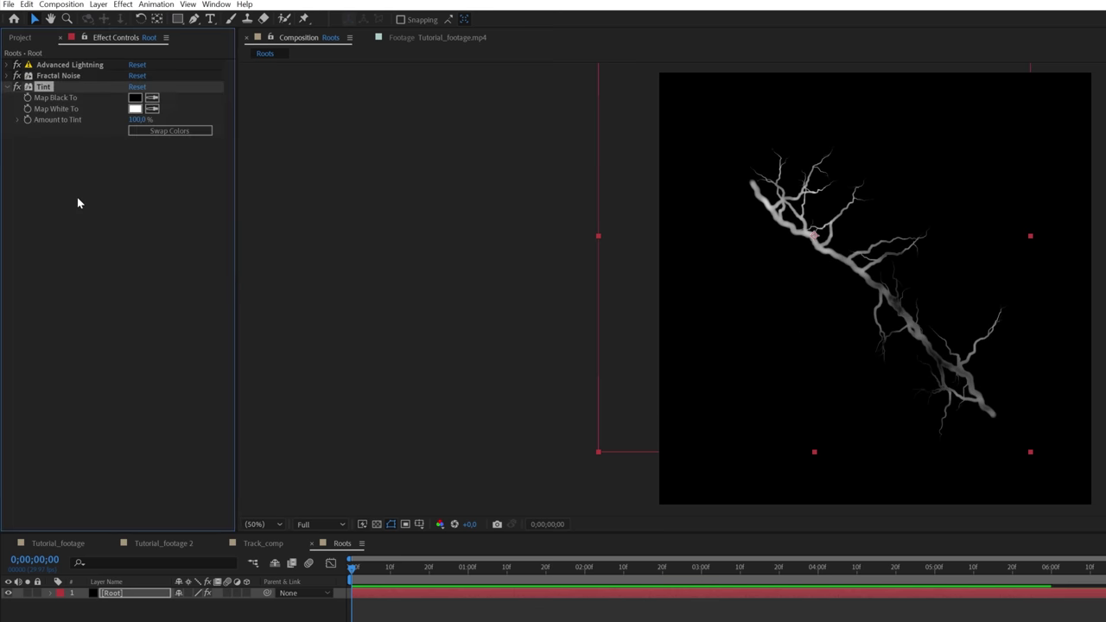
click(135, 109)
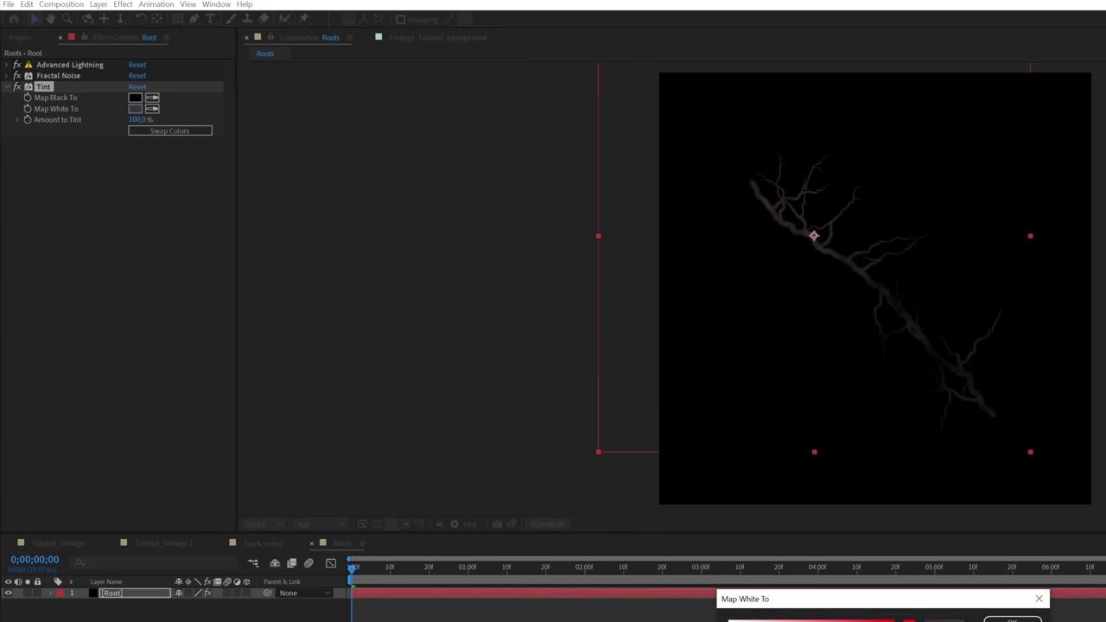
click(1012, 620)
click(294, 616)
click(126, 594)
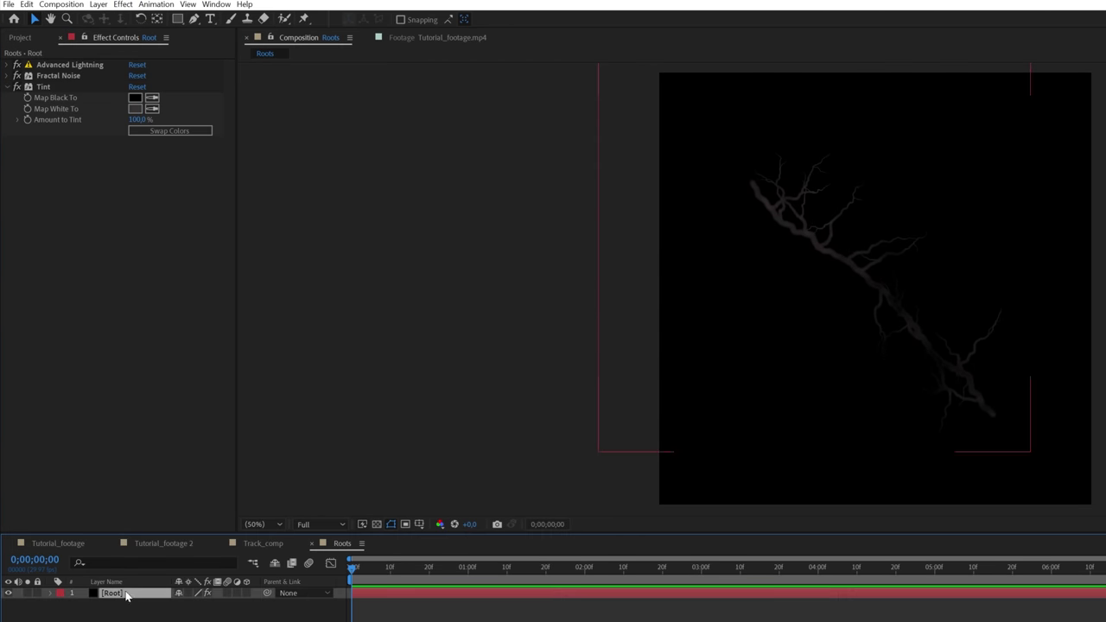
Set the lightning's Forking to 61% and Decay to 0.16, and compare the root with and without the Tint effect
click(7, 65)
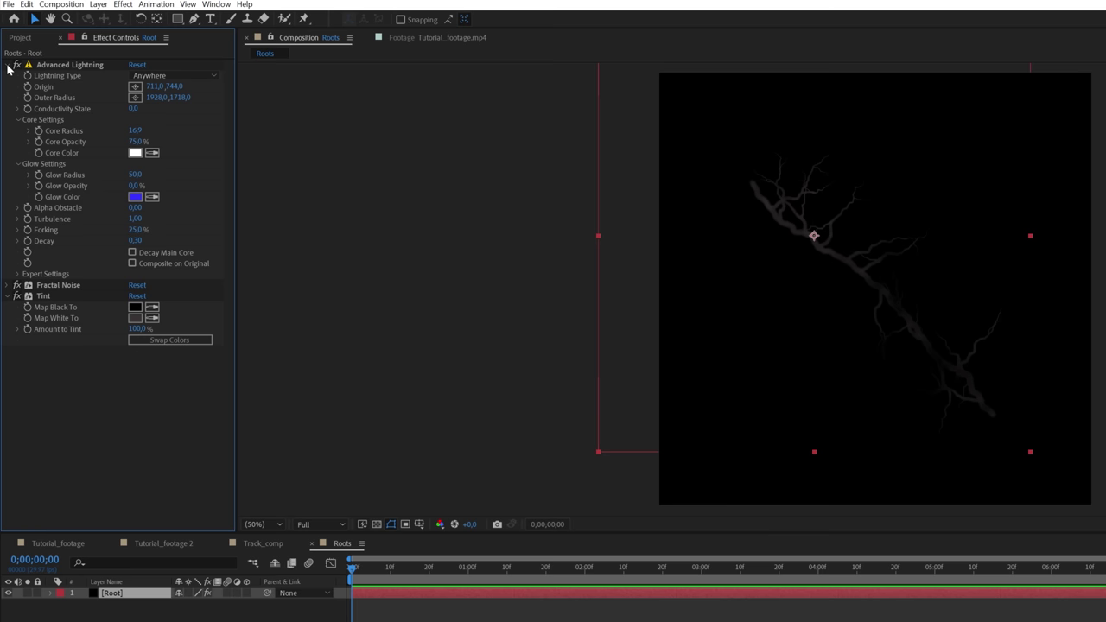
drag(142, 235, 301, 230)
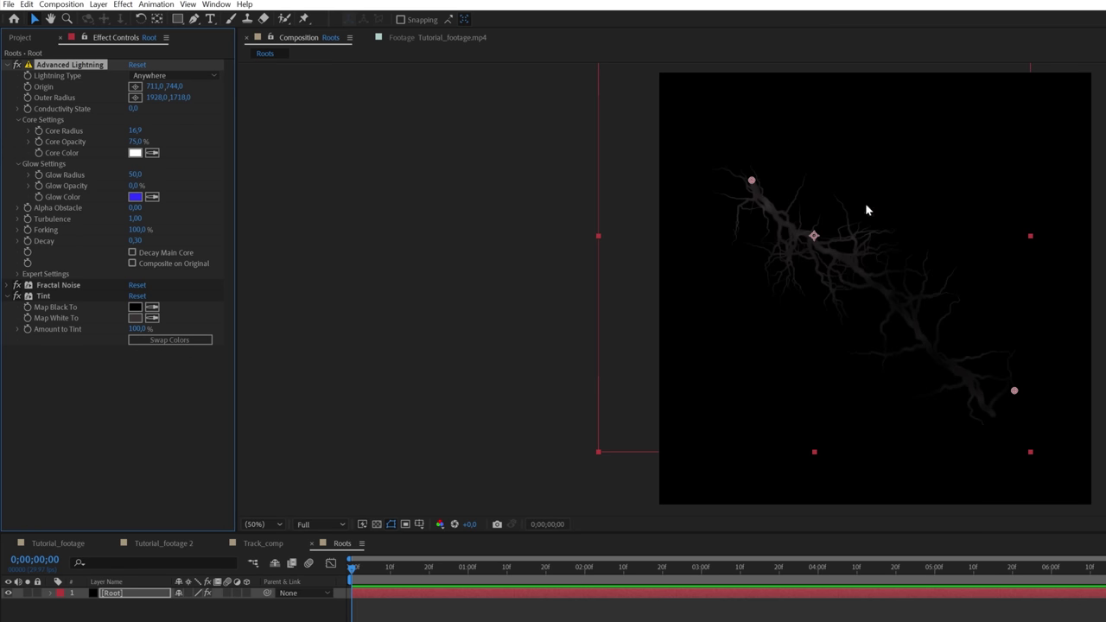
drag(143, 241, 112, 230)
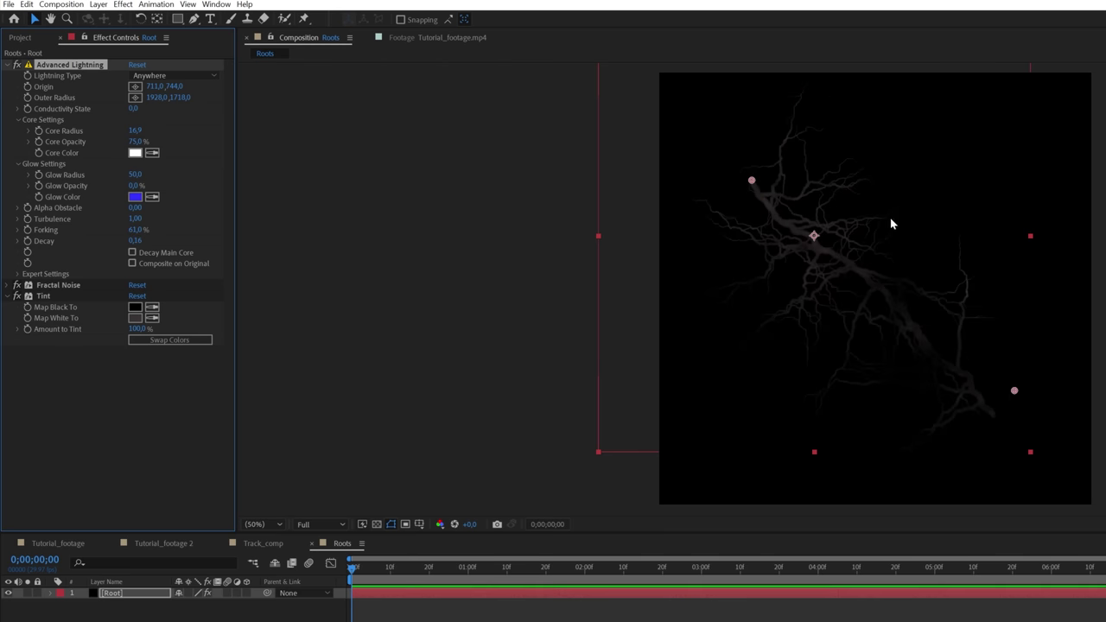
click(16, 297)
click(16, 296)
In the Tutorial_footage 2 composition, start the work area at 0;00;01;29 and split the Track_comp layer at that frame
click(172, 544)
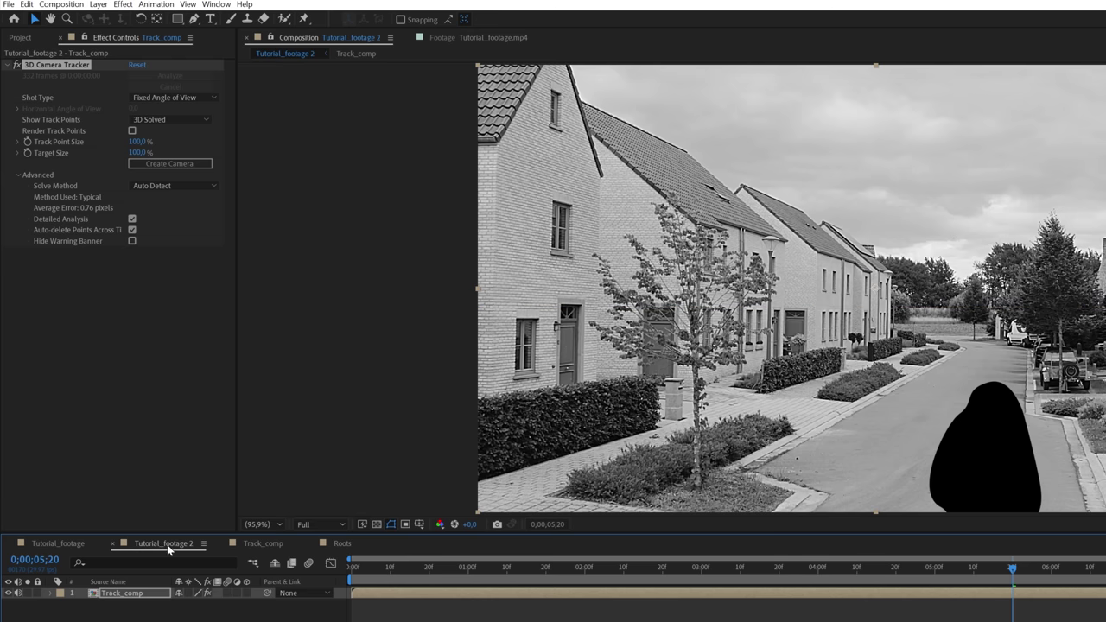
key(space)
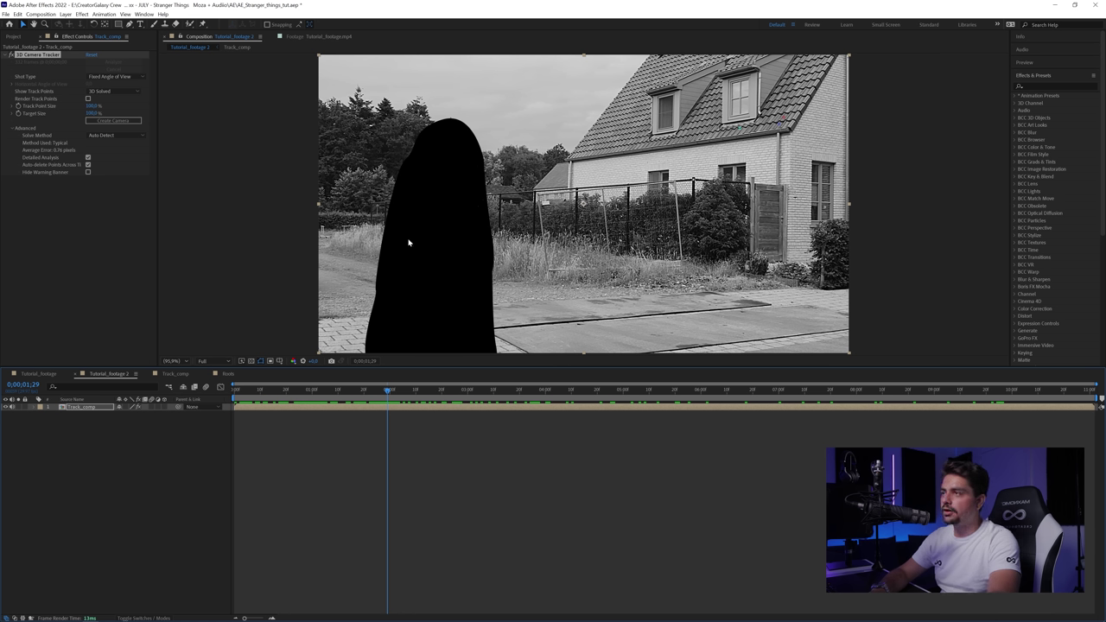
key(b)
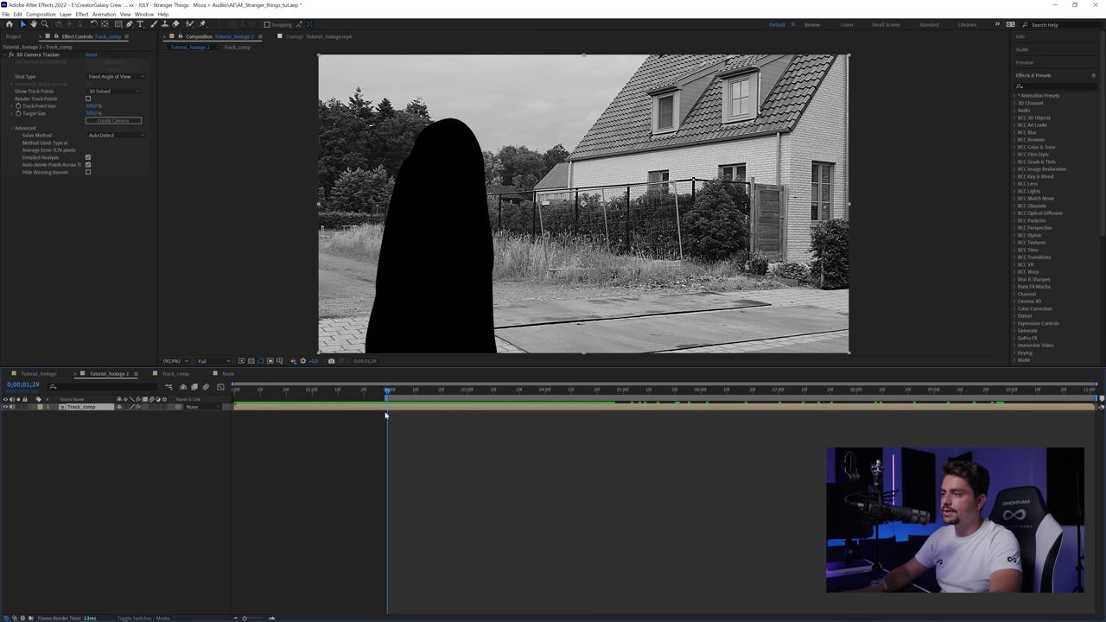
right_click(395, 395)
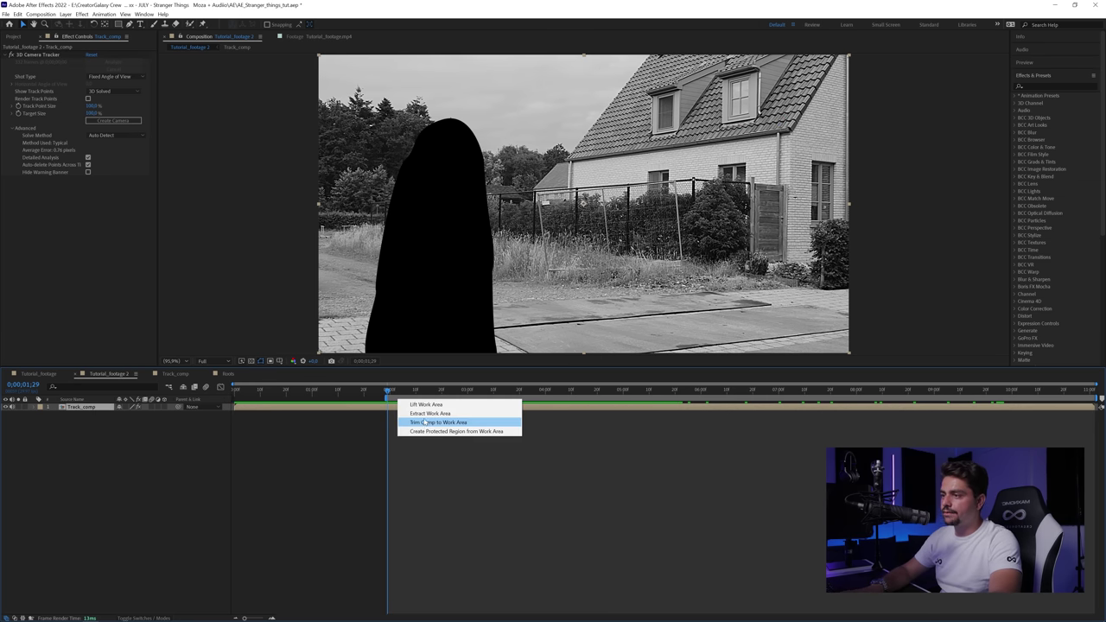
click(405, 402)
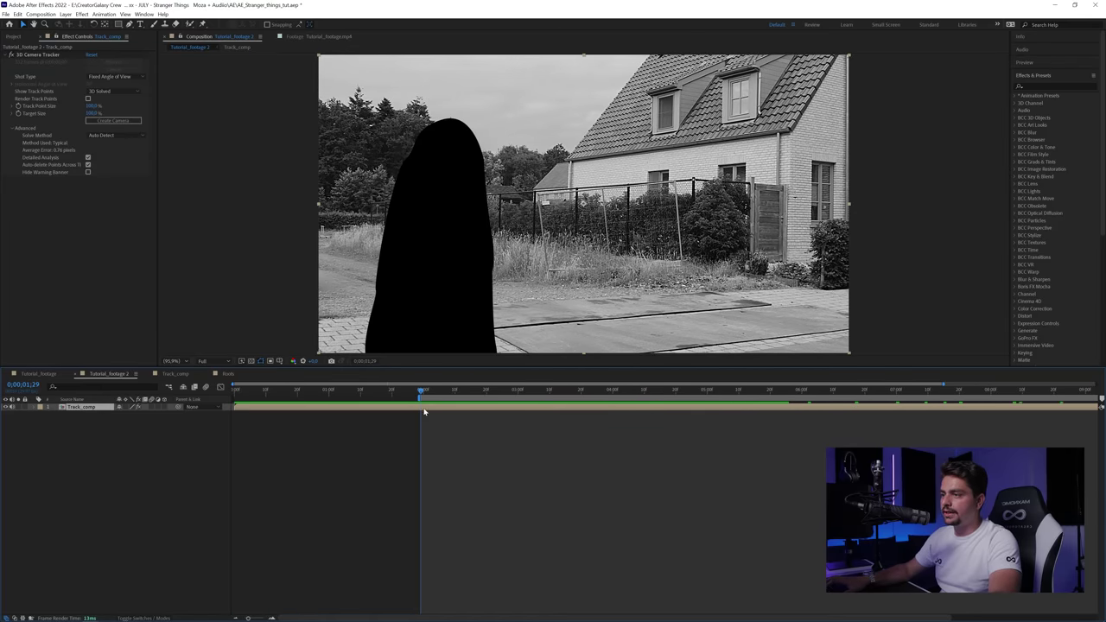
key(ctrl+d)
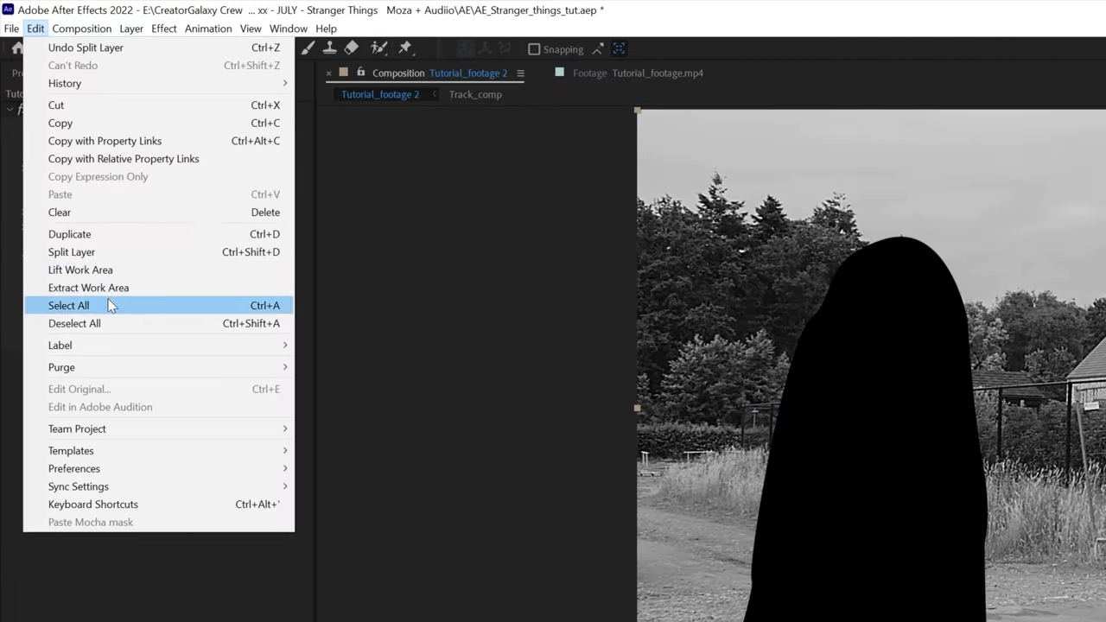
click(51, 167)
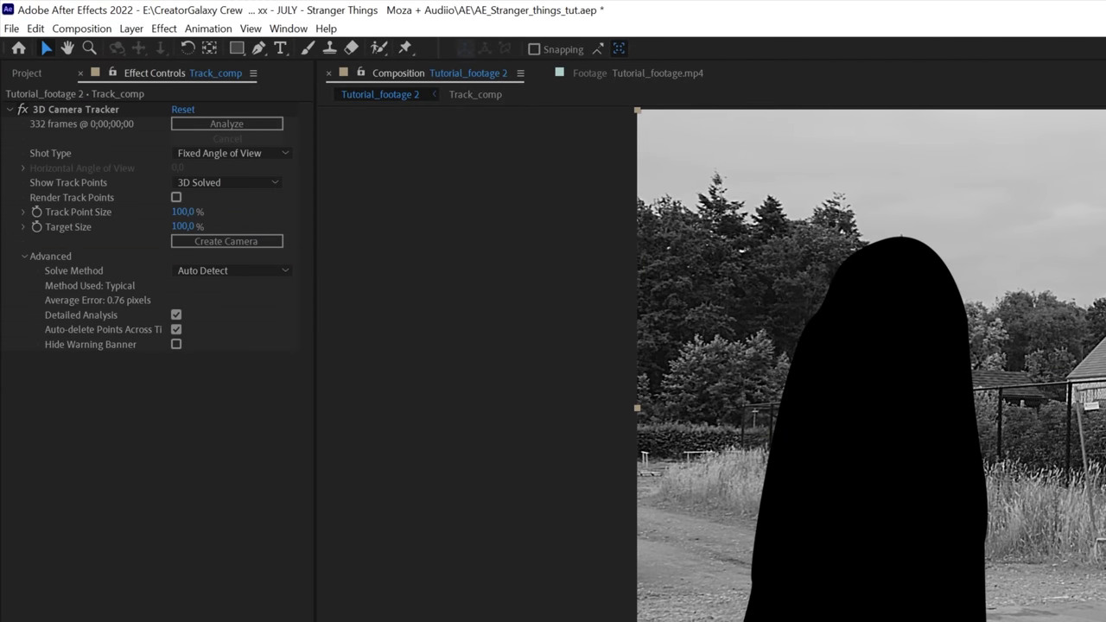
Analyze the split Track_comp layer with the 3D Camera Tracker and play through the footage to check its track points
click(216, 124)
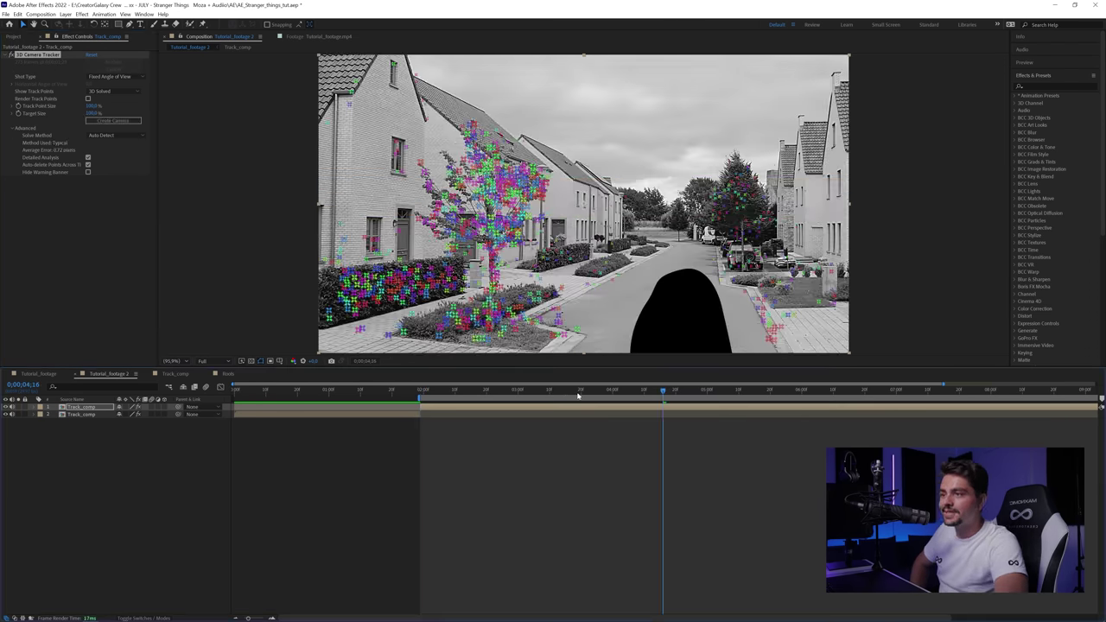
drag(579, 395, 429, 396)
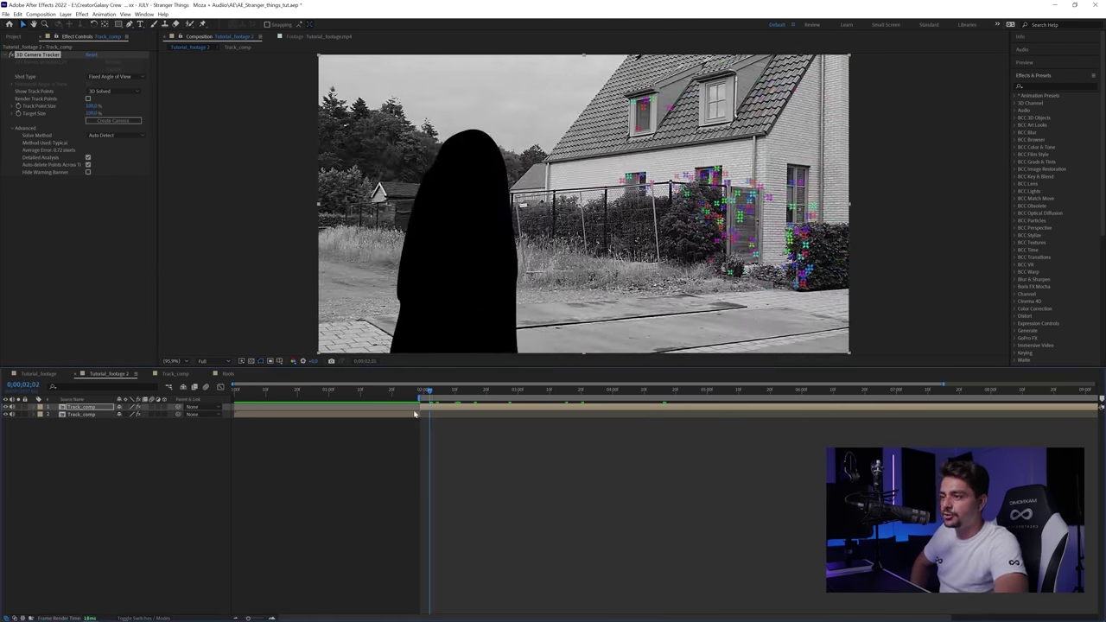
key(space)
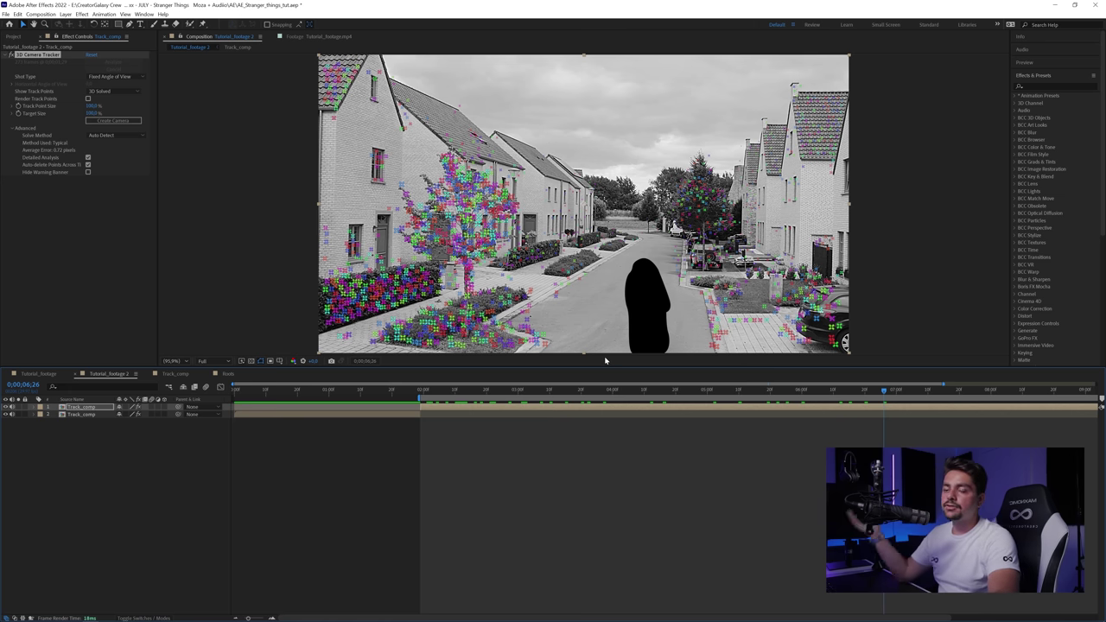
In the Track_comp composition, set the footage's mask mode to None and turn off the Tint, Curves and Unsharp Mask effects
double_click(574, 409)
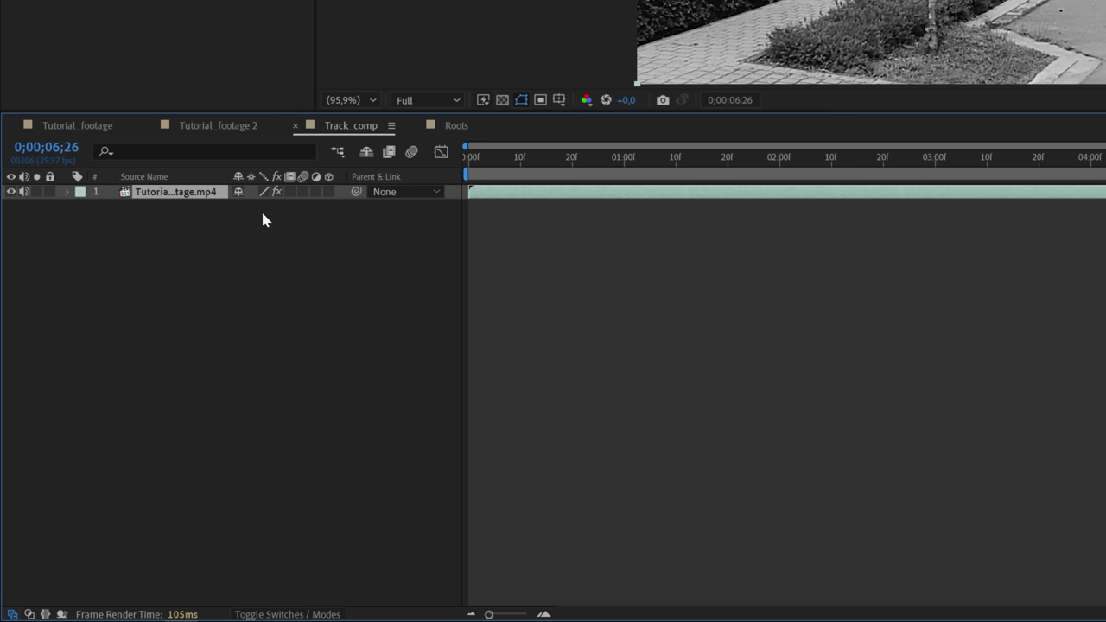
key(u)
click(259, 213)
click(266, 222)
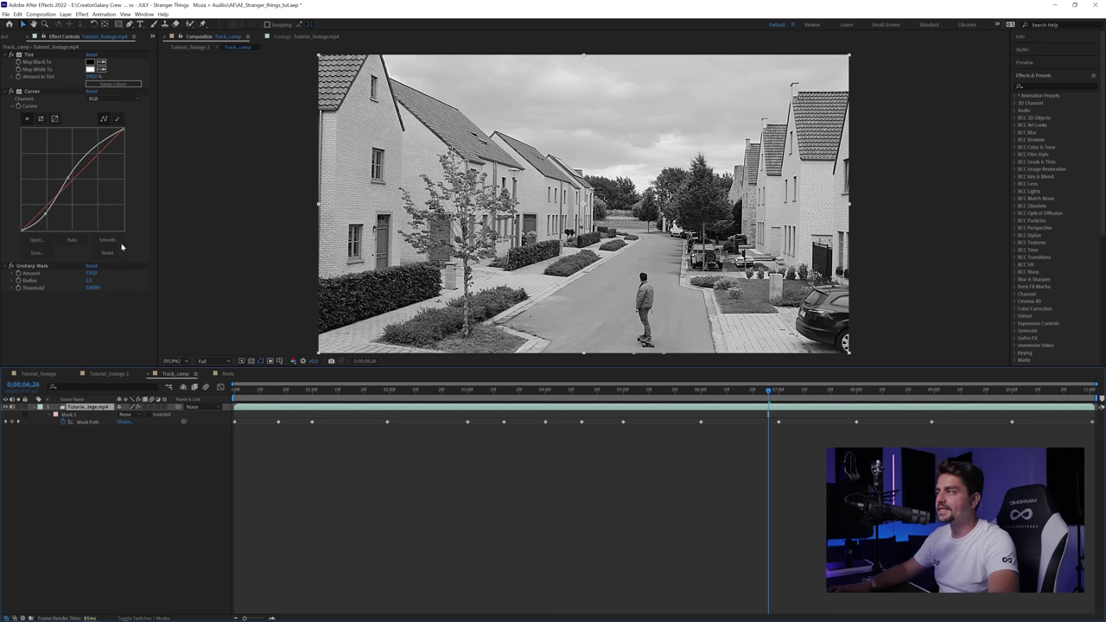
click(13, 54)
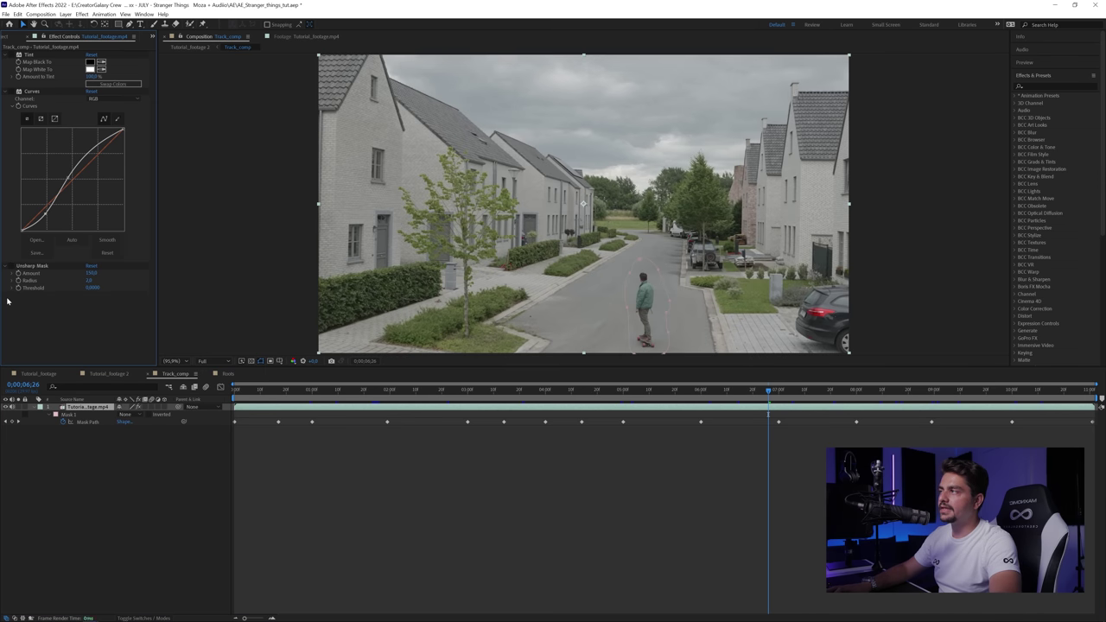
In the Tutorial_footage 2 composition, create a solid and camera from track points in the planting beside the foreground tree
click(190, 47)
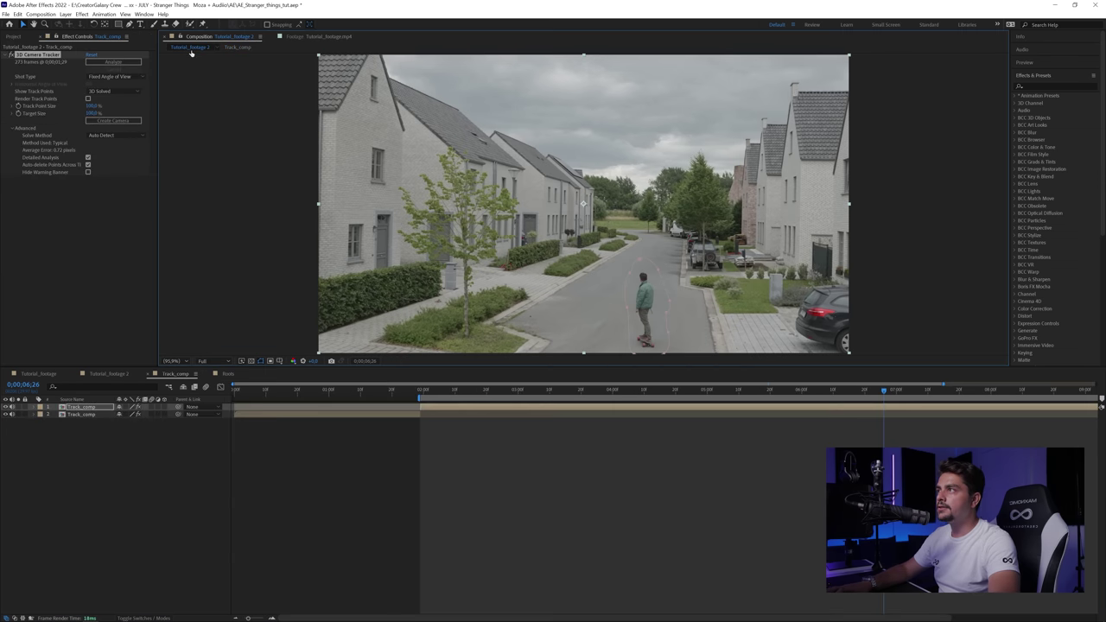
click(587, 435)
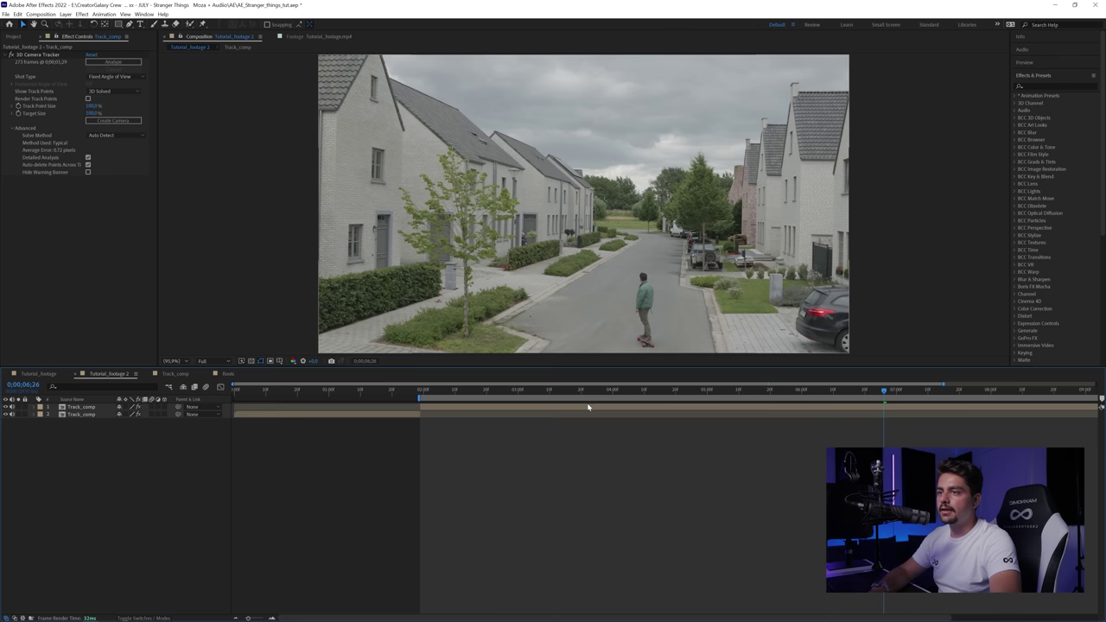
click(472, 300)
click(36, 55)
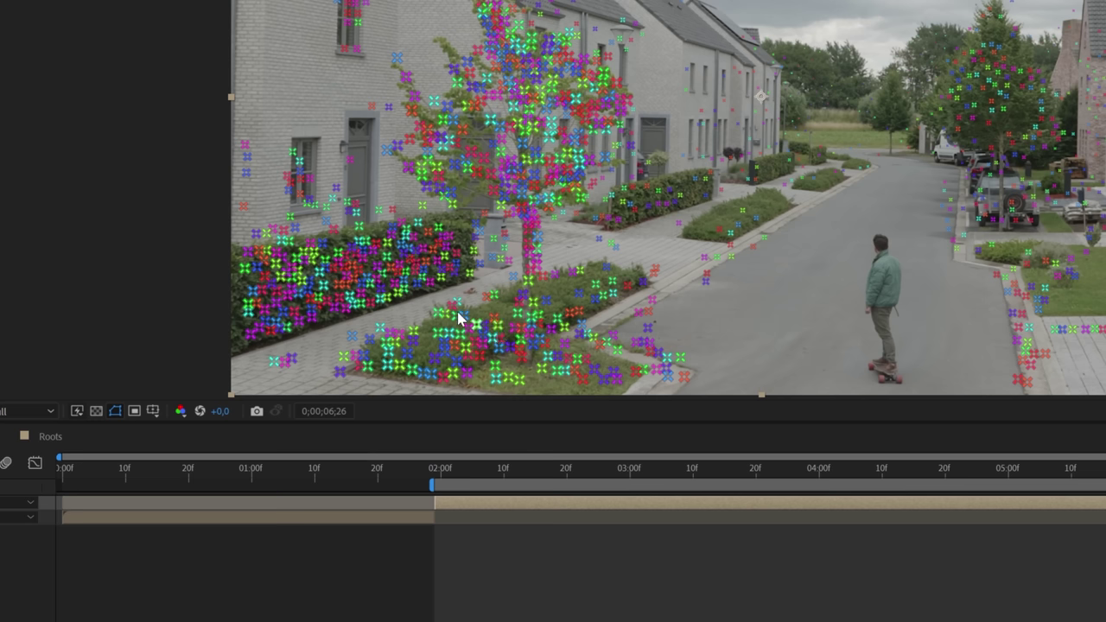
mouse_move(403, 313)
mouse_down()
mouse_move(453, 388)
mouse_move(421, 322)
mouse_up()
right_click(423, 340)
click(489, 368)
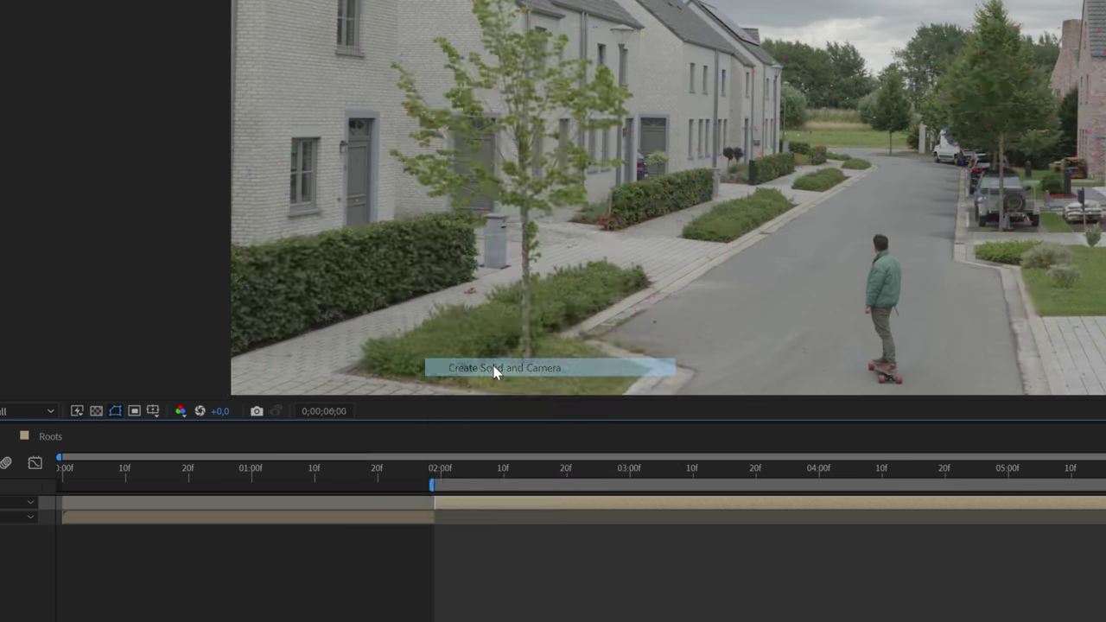
Select a group of track points on the planting strip behind the foreground tree and create a solid from them
right_click(719, 222)
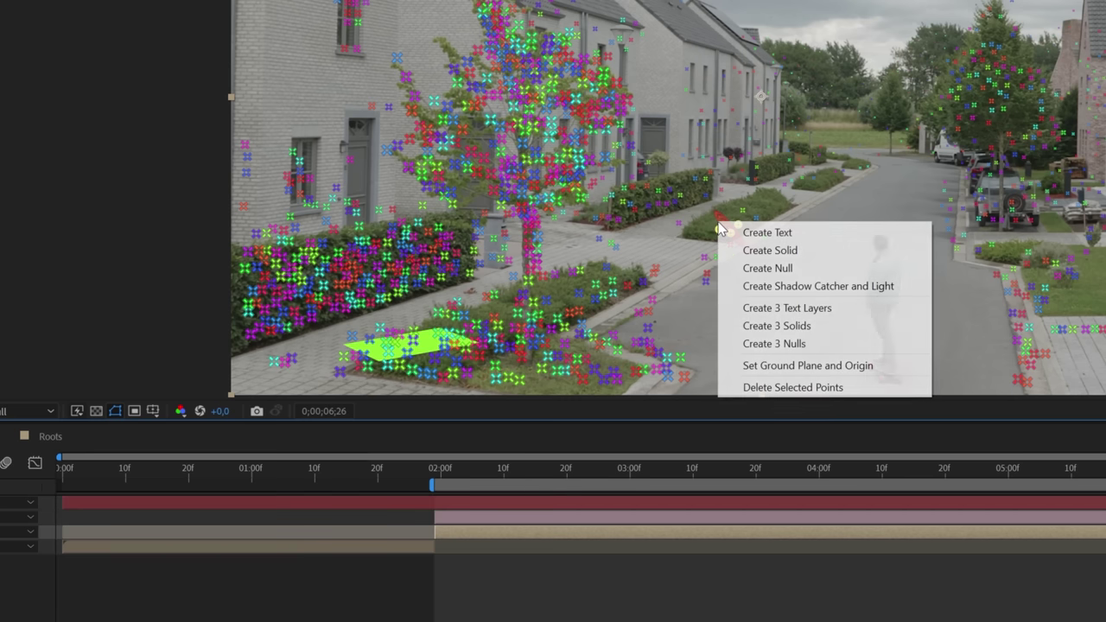
click(668, 218)
mouse_move(635, 268)
mouse_down()
mouse_move(741, 249)
mouse_move(650, 278)
mouse_up()
mouse_move(718, 232)
mouse_down()
mouse_move(689, 281)
mouse_move(637, 226)
mouse_up()
mouse_move(605, 281)
mouse_down()
mouse_move(674, 242)
mouse_move(640, 251)
mouse_up()
right_click(636, 256)
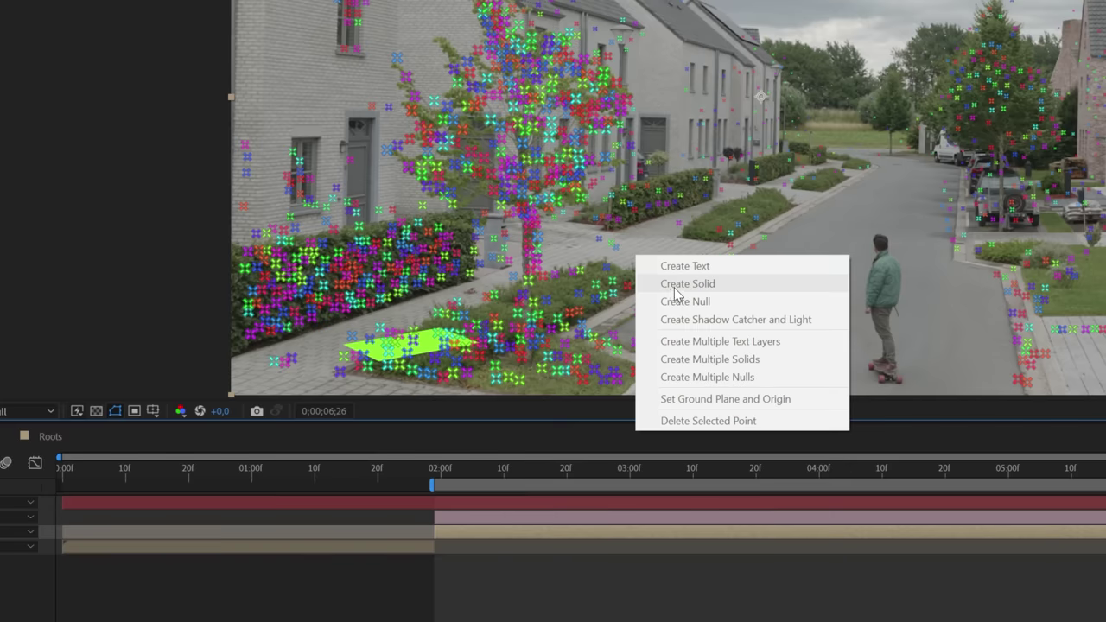
click(659, 284)
mouse_move(585, 245)
mouse_down()
mouse_move(657, 266)
mouse_move(636, 233)
mouse_move(586, 238)
mouse_up()
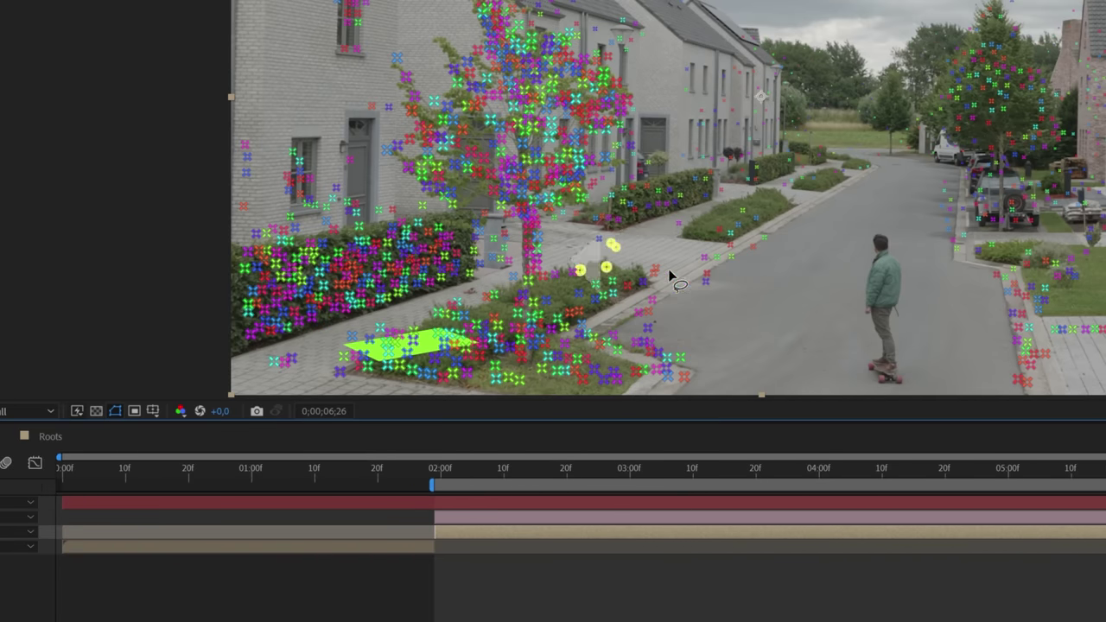
drag(666, 286, 597, 239)
right_click(632, 257)
click(674, 290)
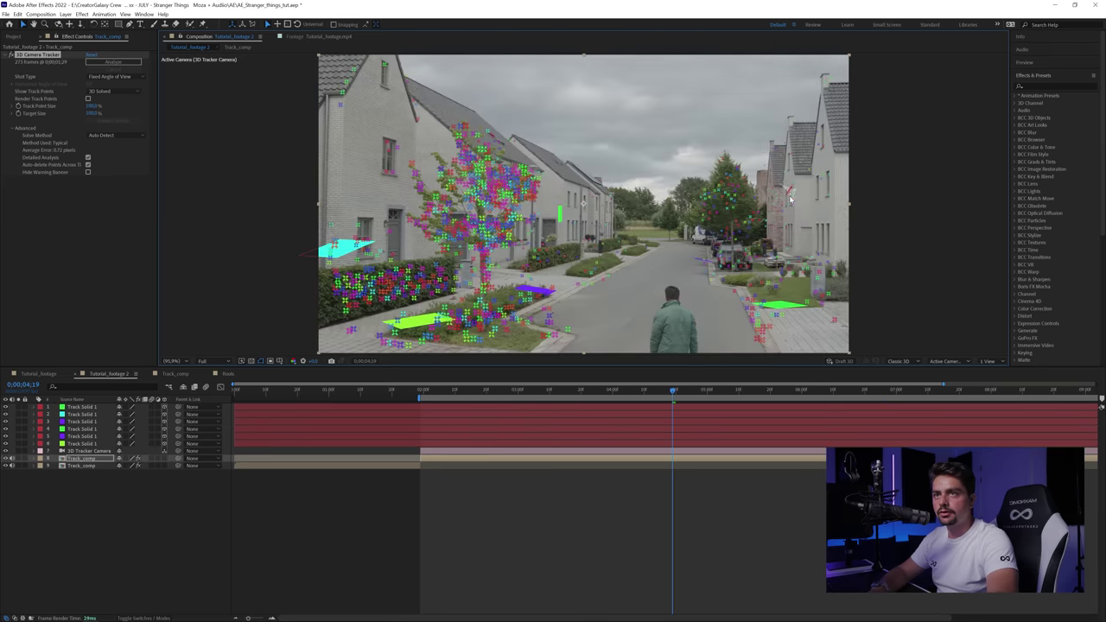
Create two more track solids from points on the facades of the houses across the street, and deselect the layer
right_click(789, 218)
click(808, 230)
right_click(826, 186)
click(847, 196)
click(620, 526)
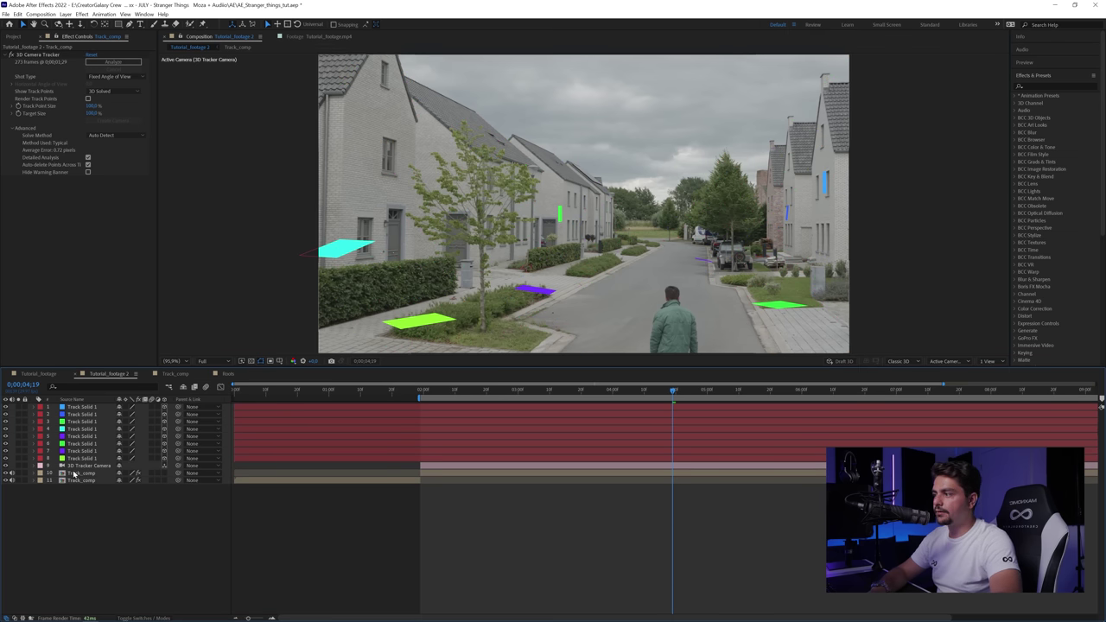
Preview the motion of the track solids with both Track_comp layers temporarily hidden
click(6, 480)
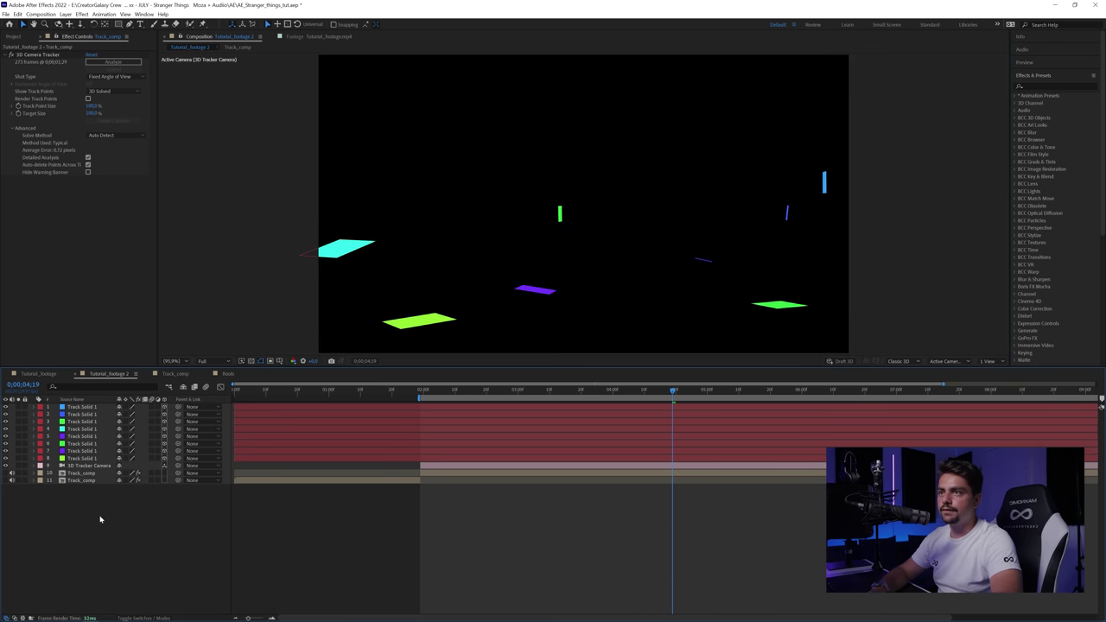
key(space)
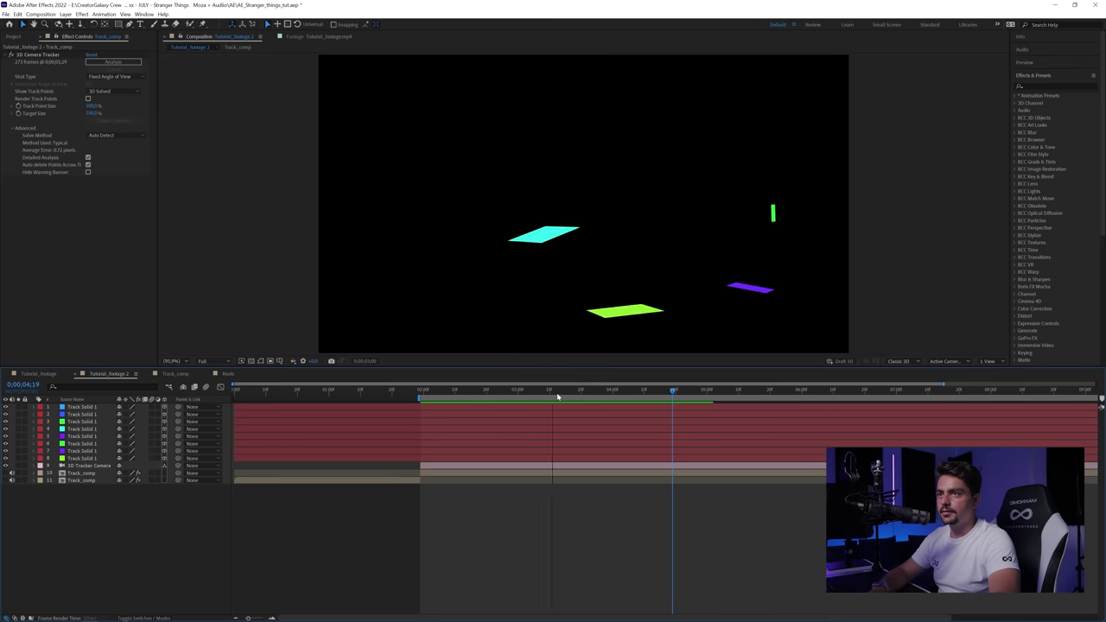
click(5, 475)
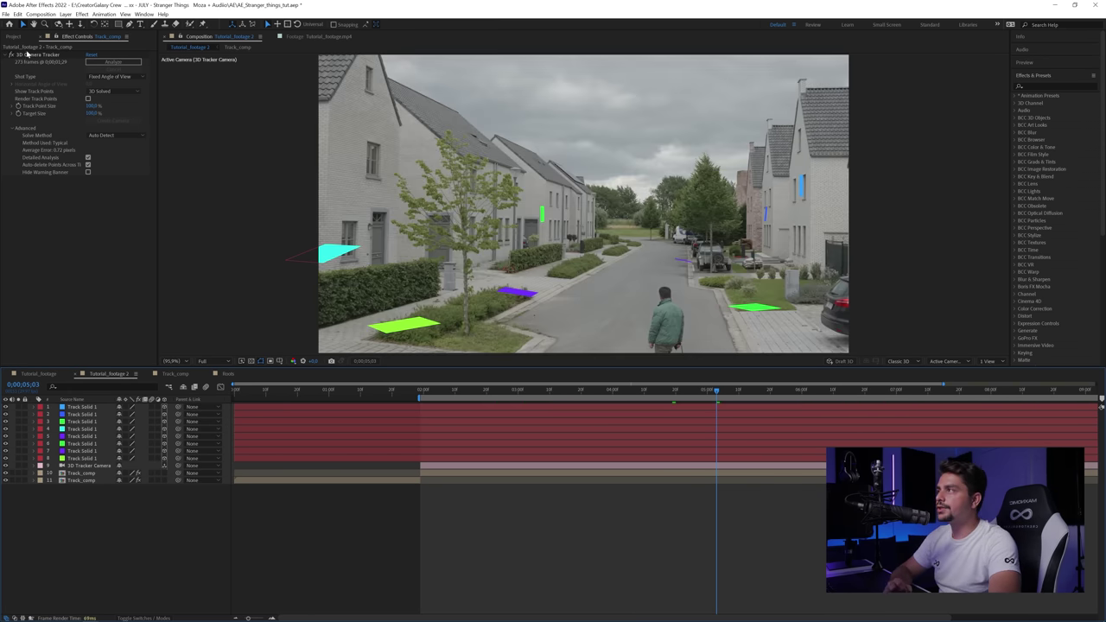
Duplicate the Roots composition, open the copy and shift its Advanced Lightning origin to get a different root shape
click(13, 37)
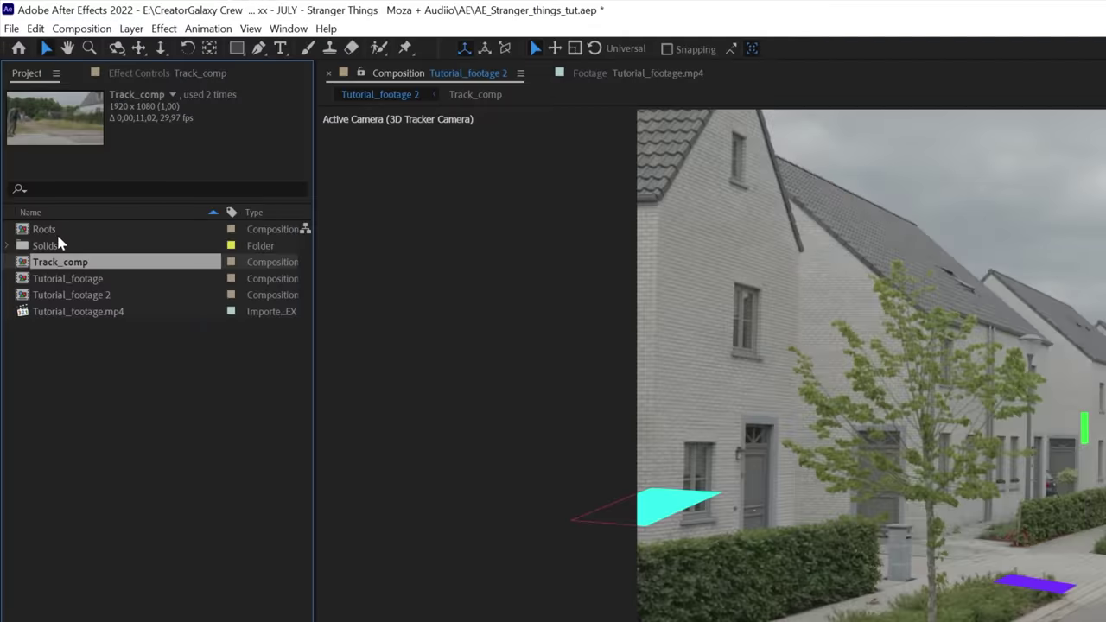
click(28, 116)
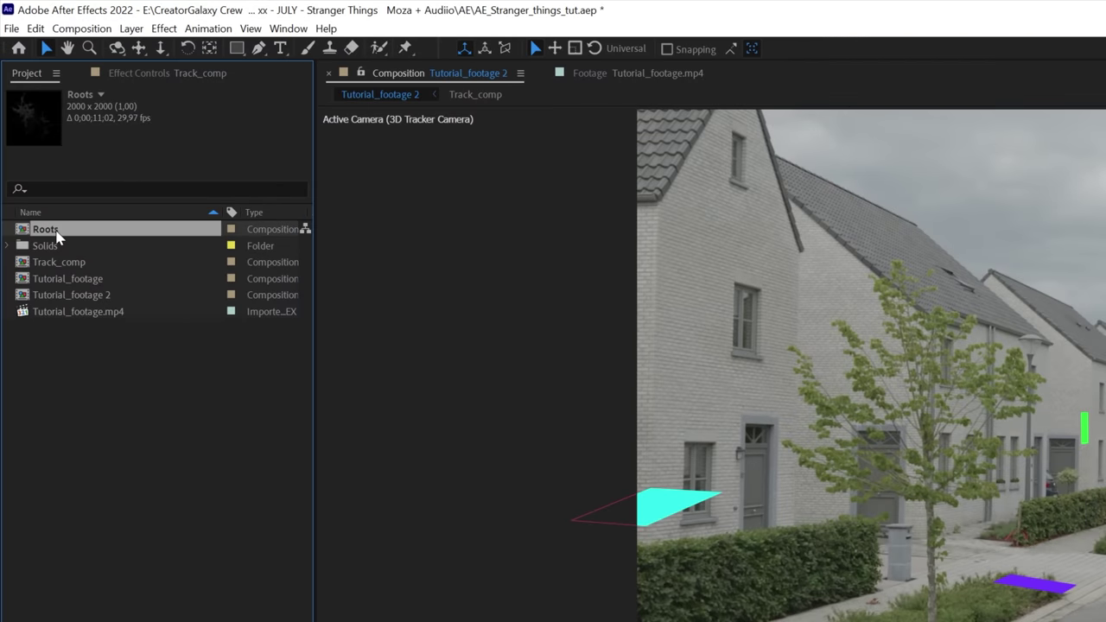
click(36, 28)
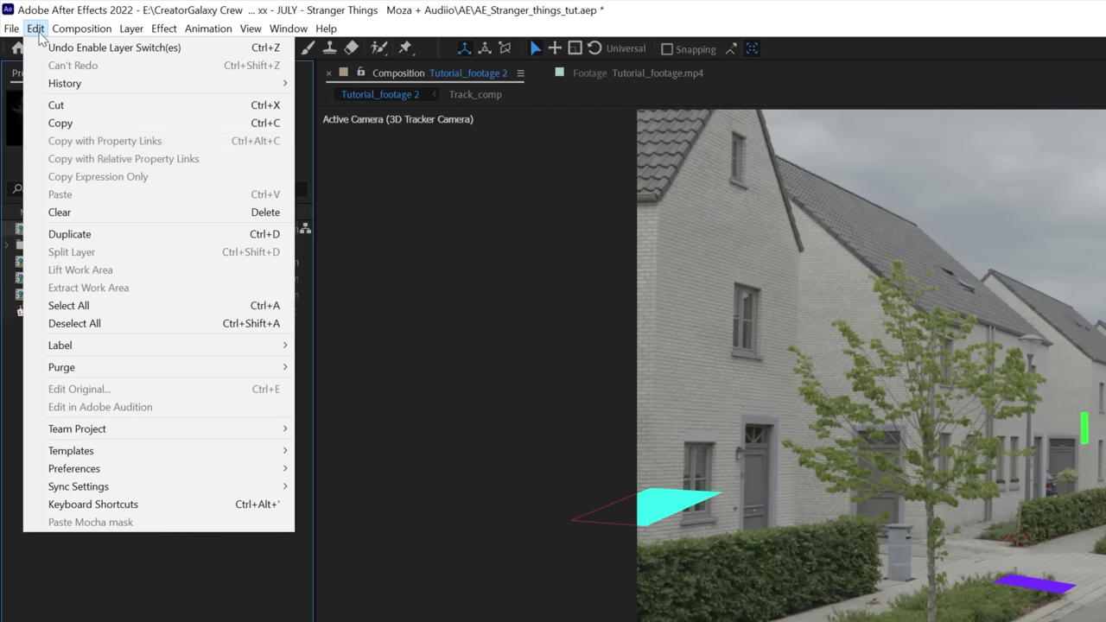
click(50, 161)
double_click(72, 251)
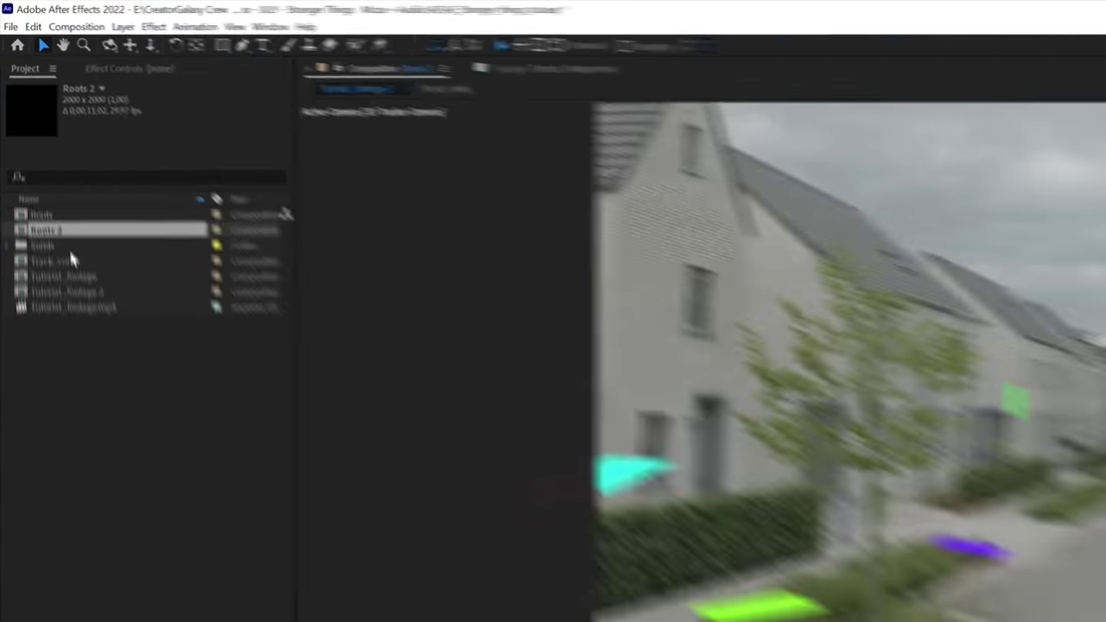
key(F3)
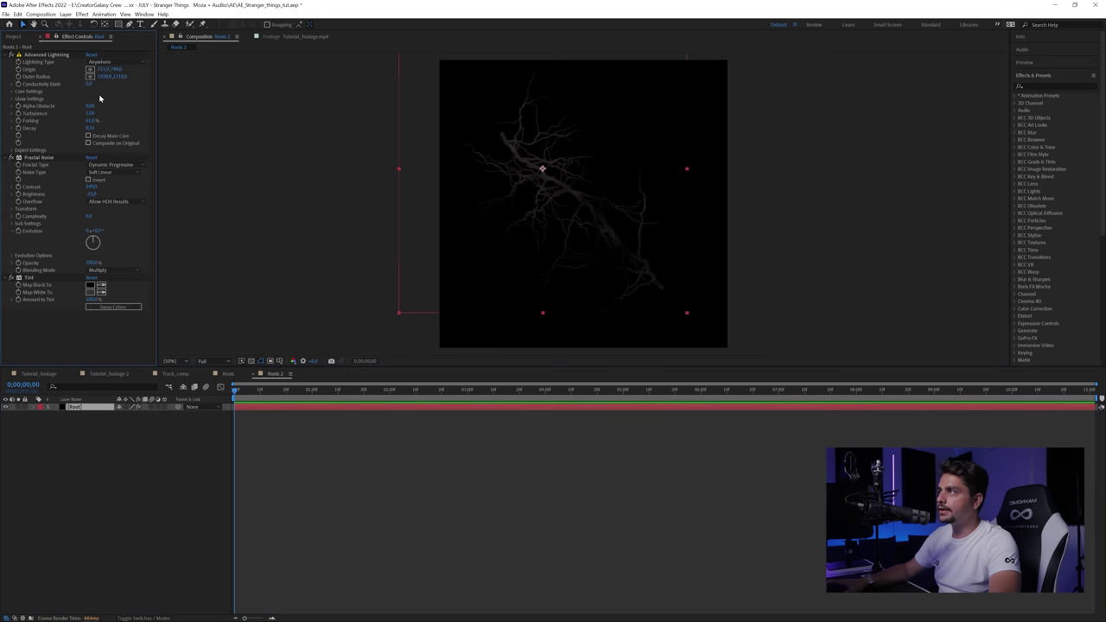
drag(103, 70, 112, 76)
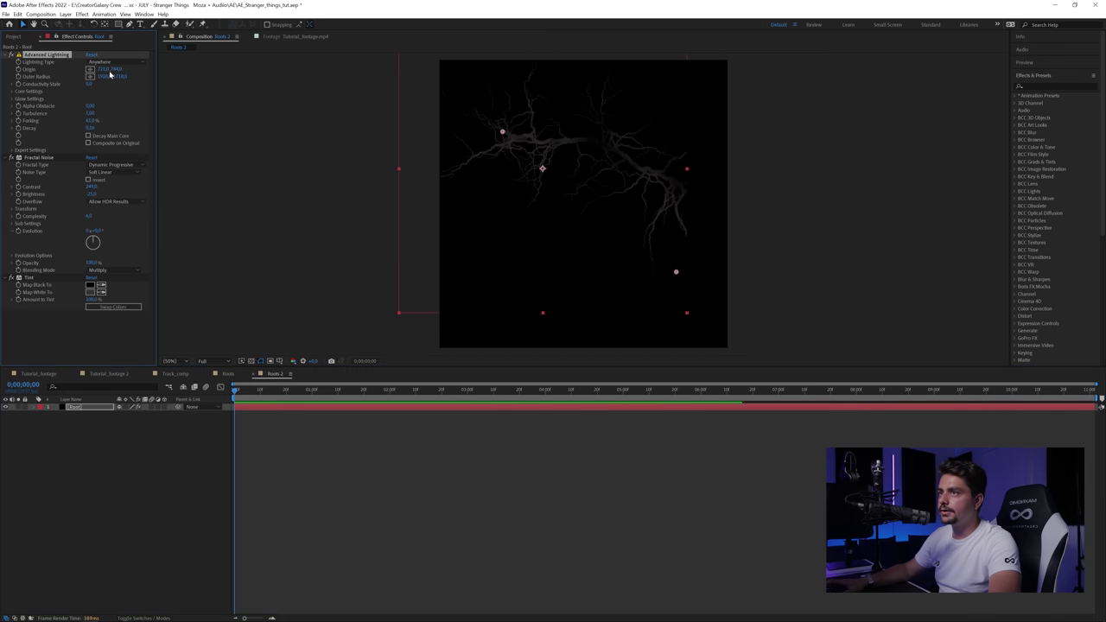
Duplicate the Roots 2 composition, open the copy and vary its root shape with the Advanced Lightning Conductivity State
key(ctrl+d)
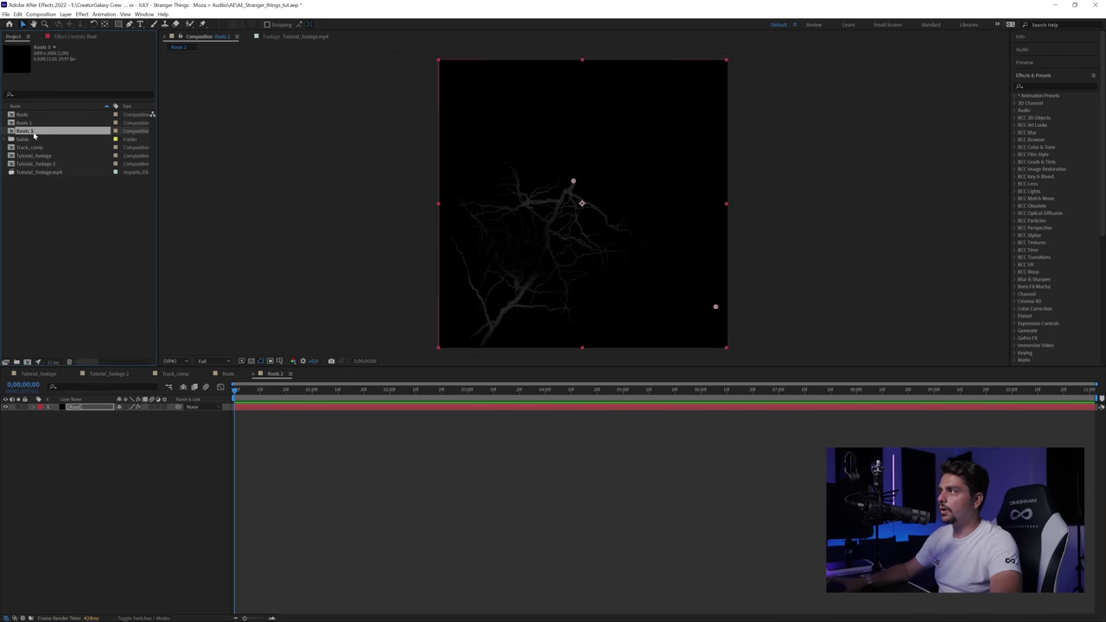
double_click(34, 133)
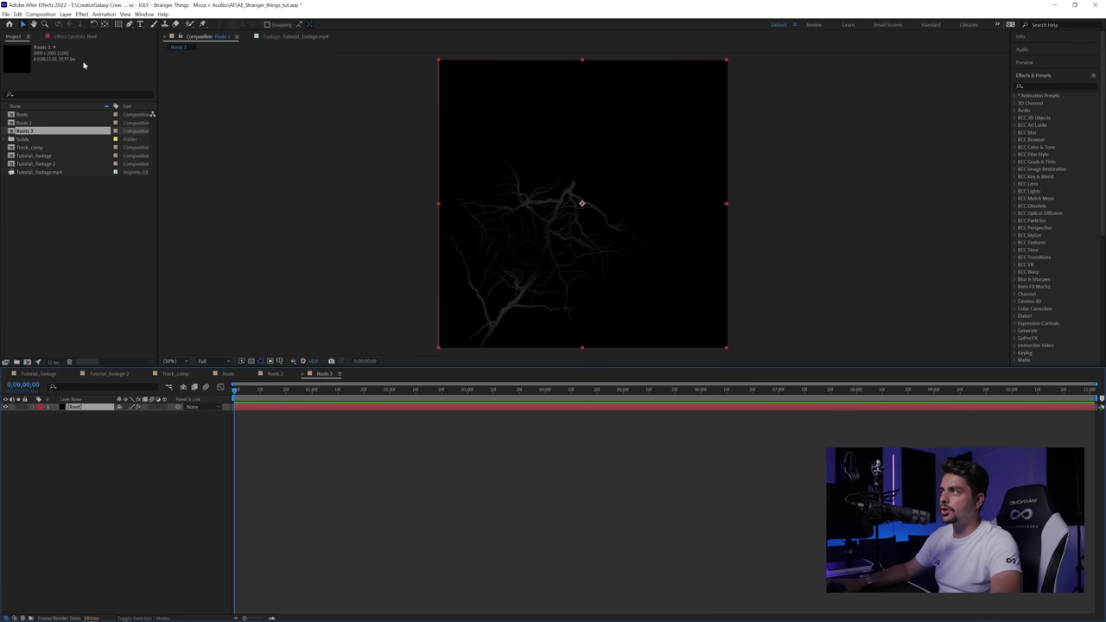
click(76, 37)
click(76, 55)
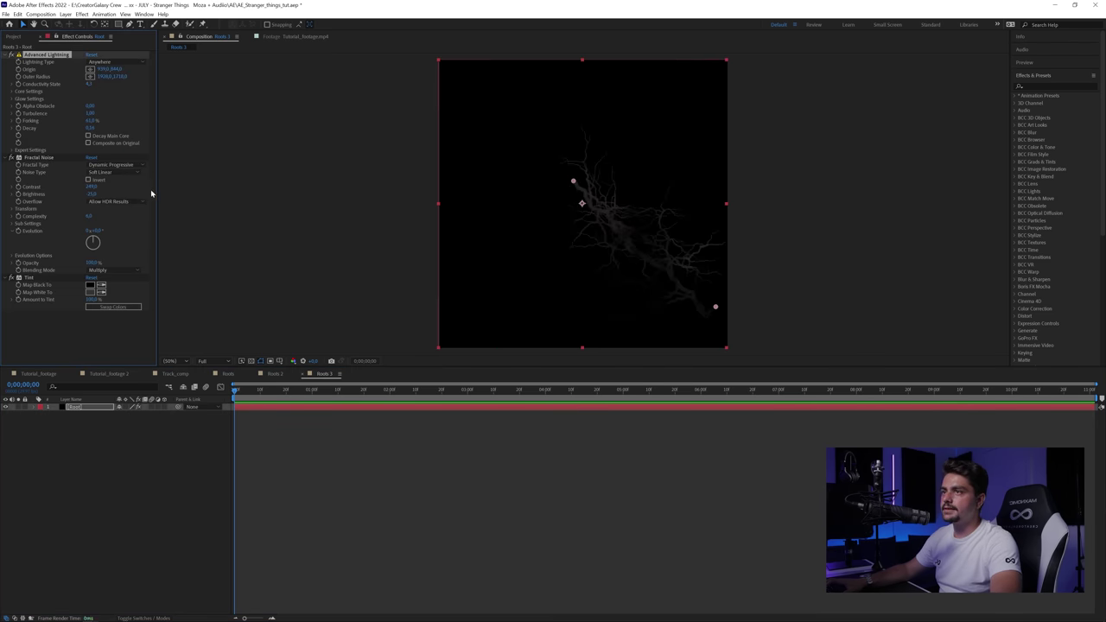
Add the Roots composition to Tutorial_footage 2 just below the lowest track solid and make it a 3D layer
click(106, 374)
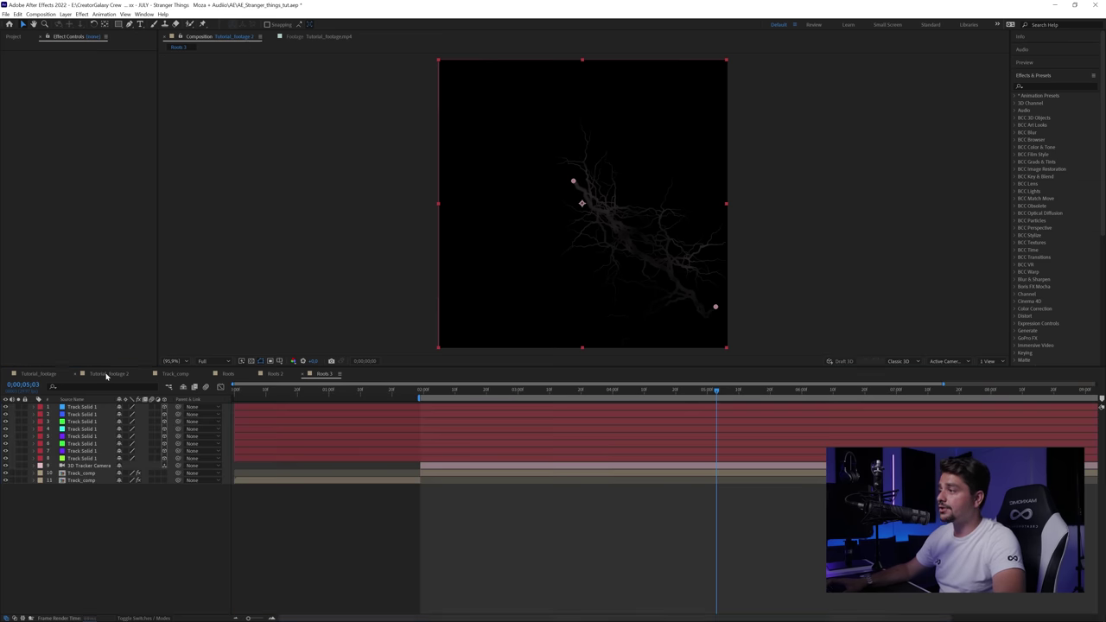
click(13, 38)
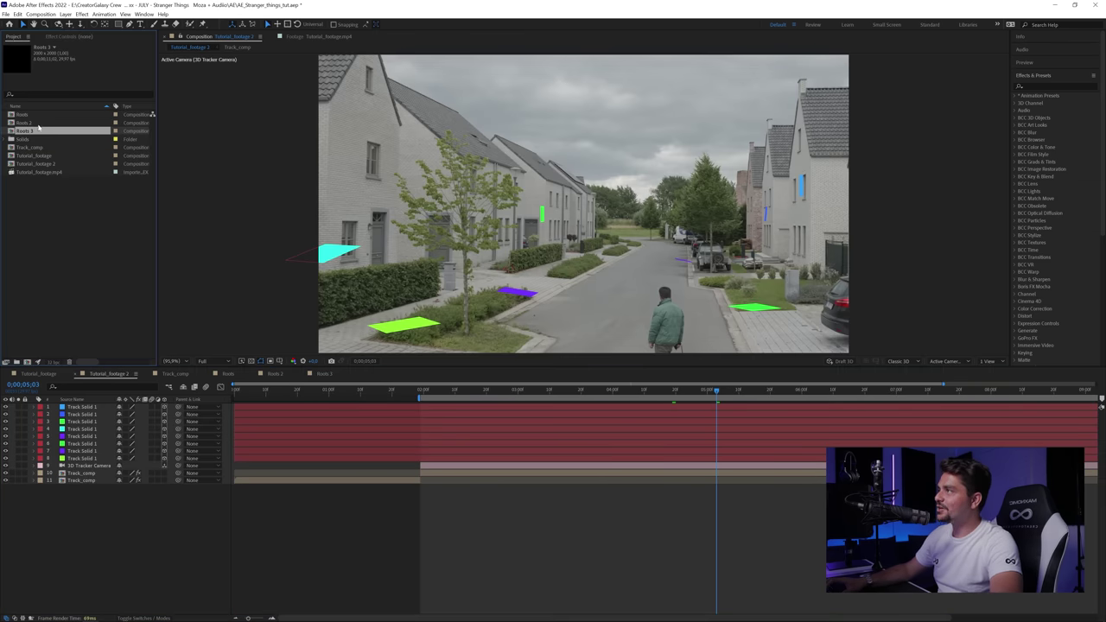
drag(24, 114, 90, 445)
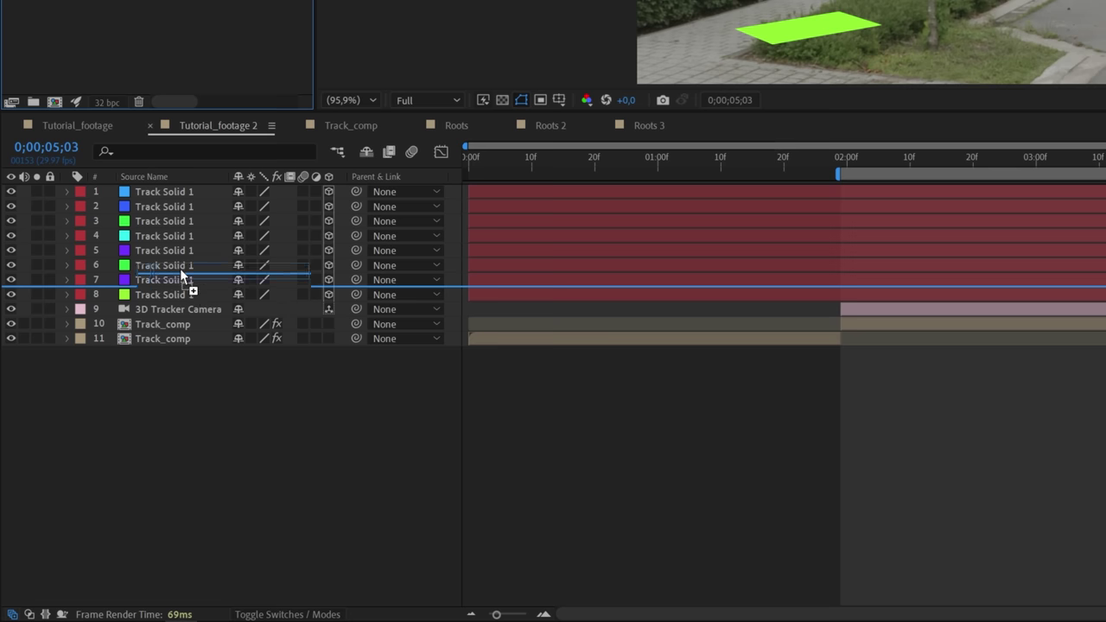
drag(180, 268, 177, 302)
click(170, 295)
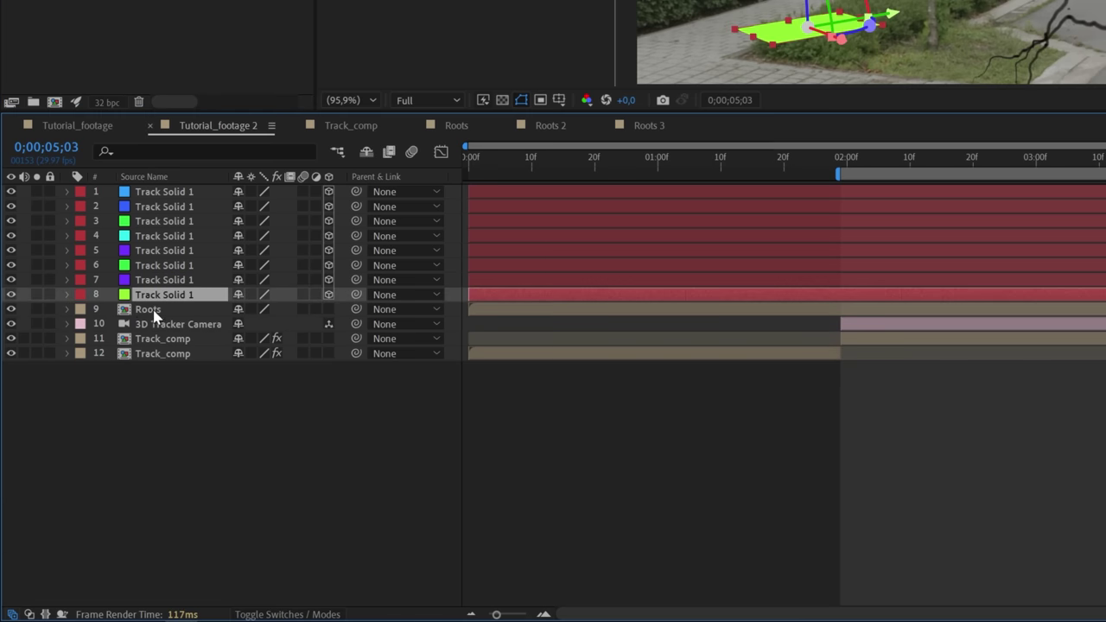
click(329, 310)
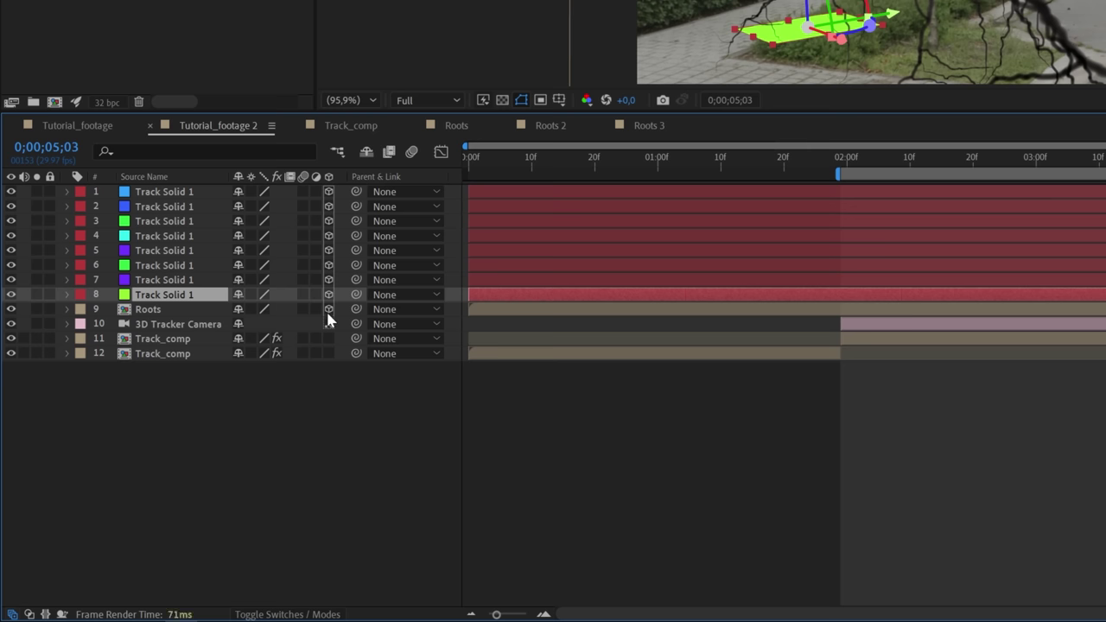
Copy the Position and Orientation of the lowest green track solid onto the Roots layer so it lies on the ground
key(p)
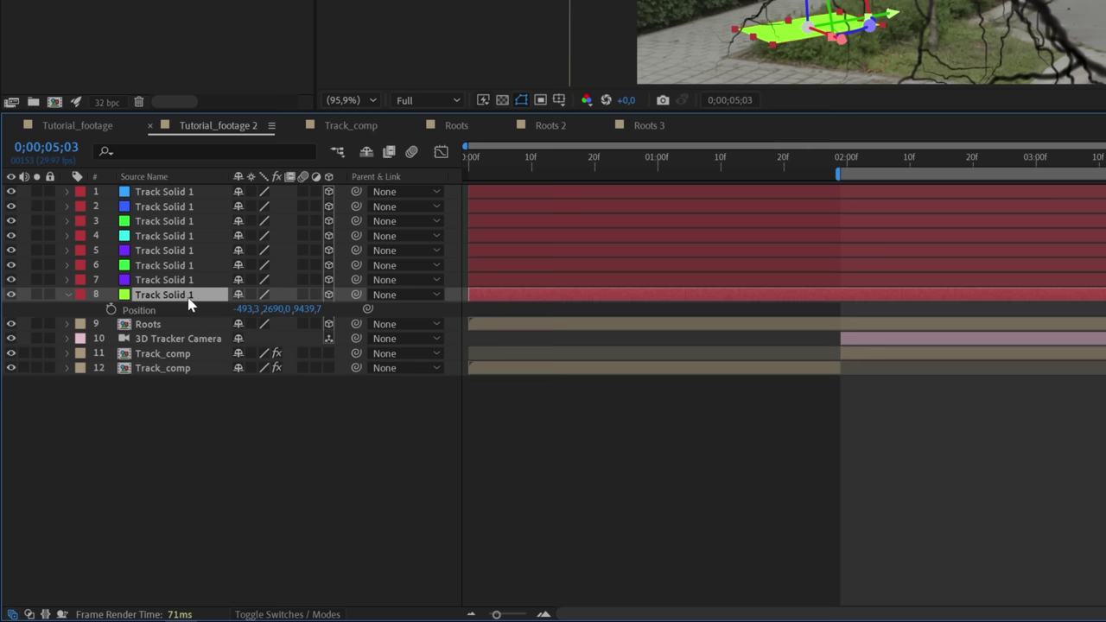
key(shift+r)
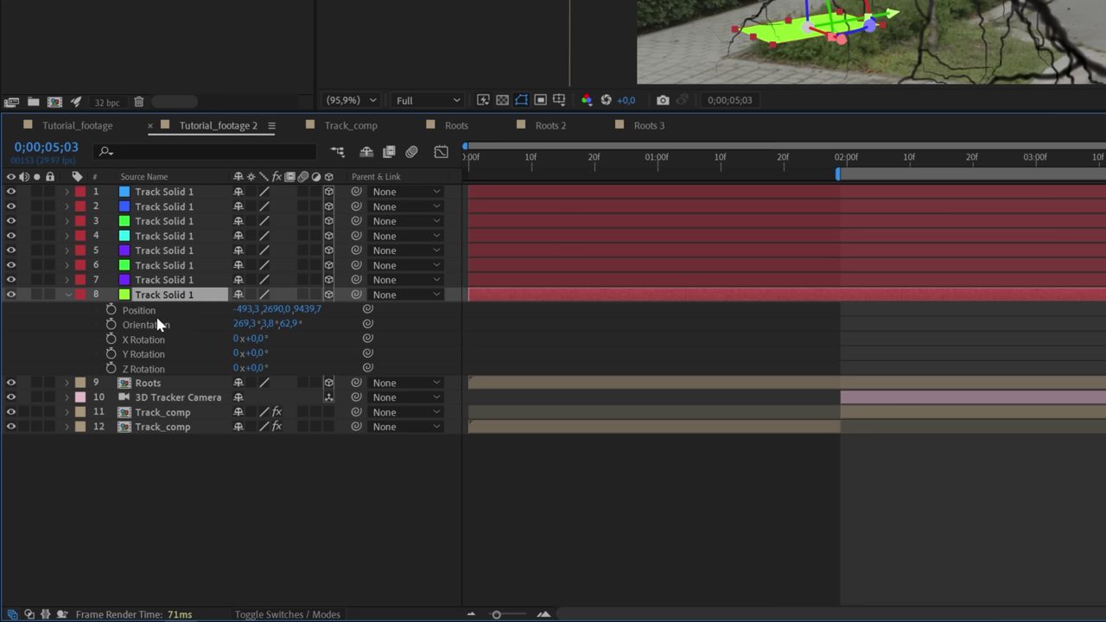
click(134, 312)
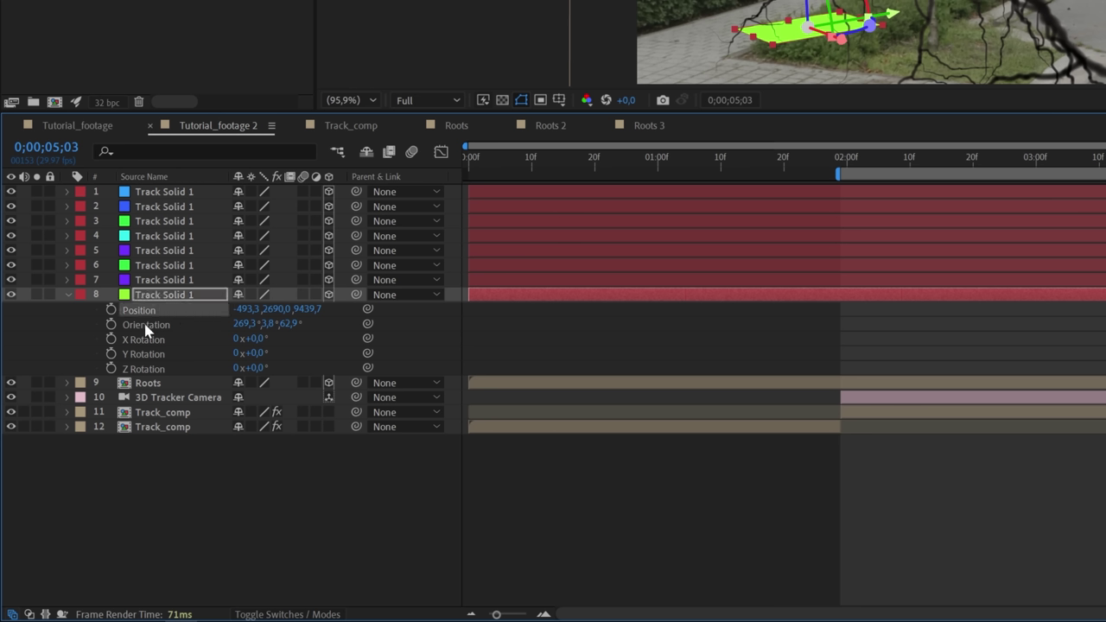
shift+click(147, 326)
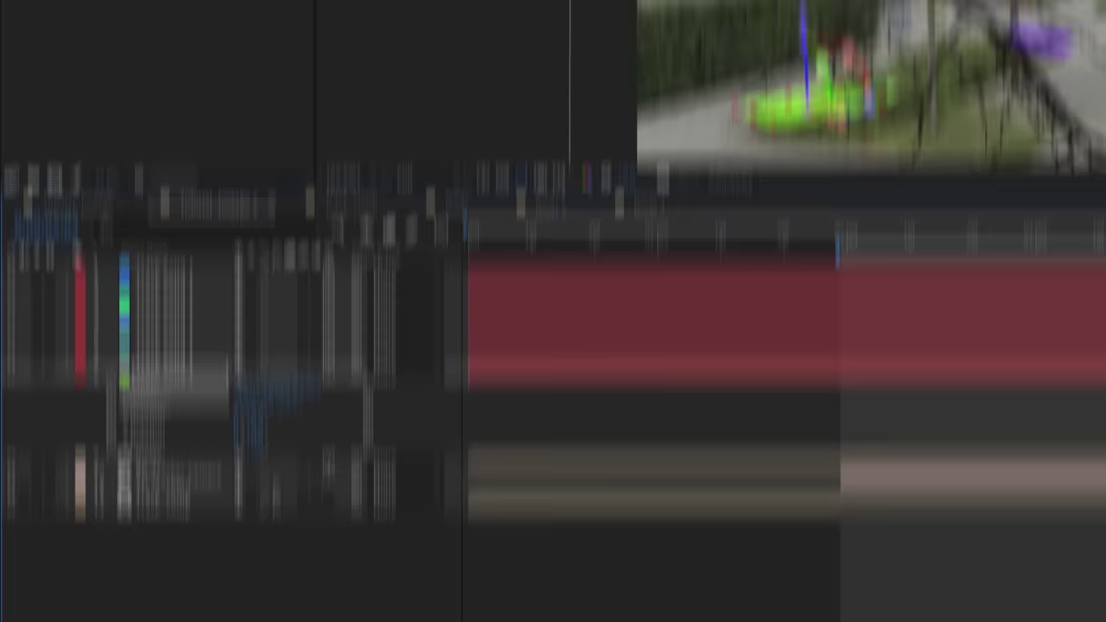
click(38, 30)
click(78, 216)
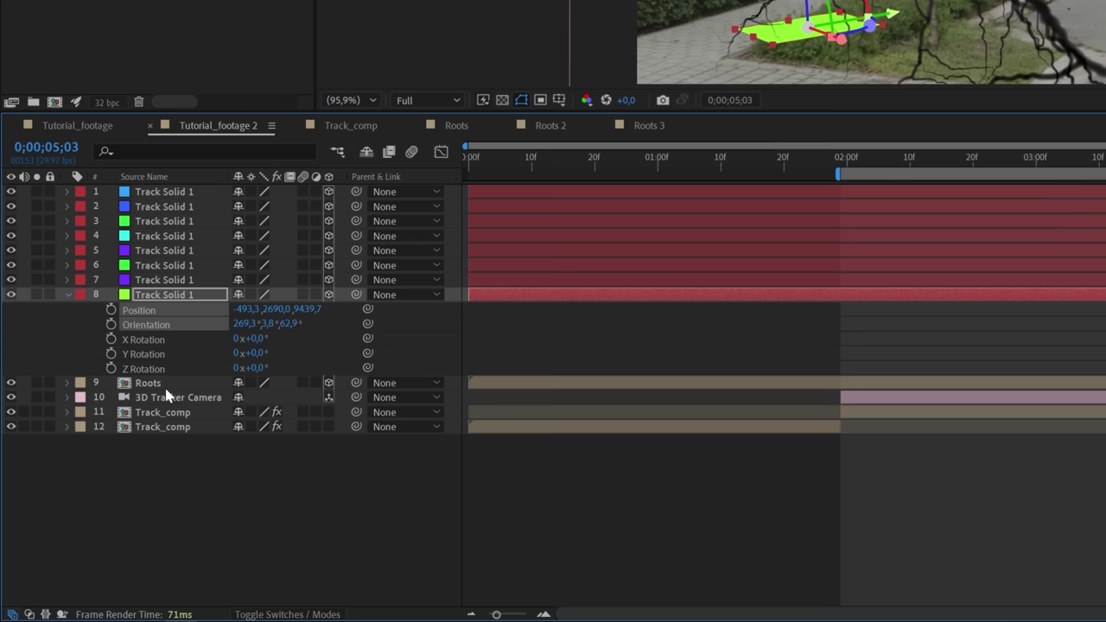
click(164, 384)
key(Return)
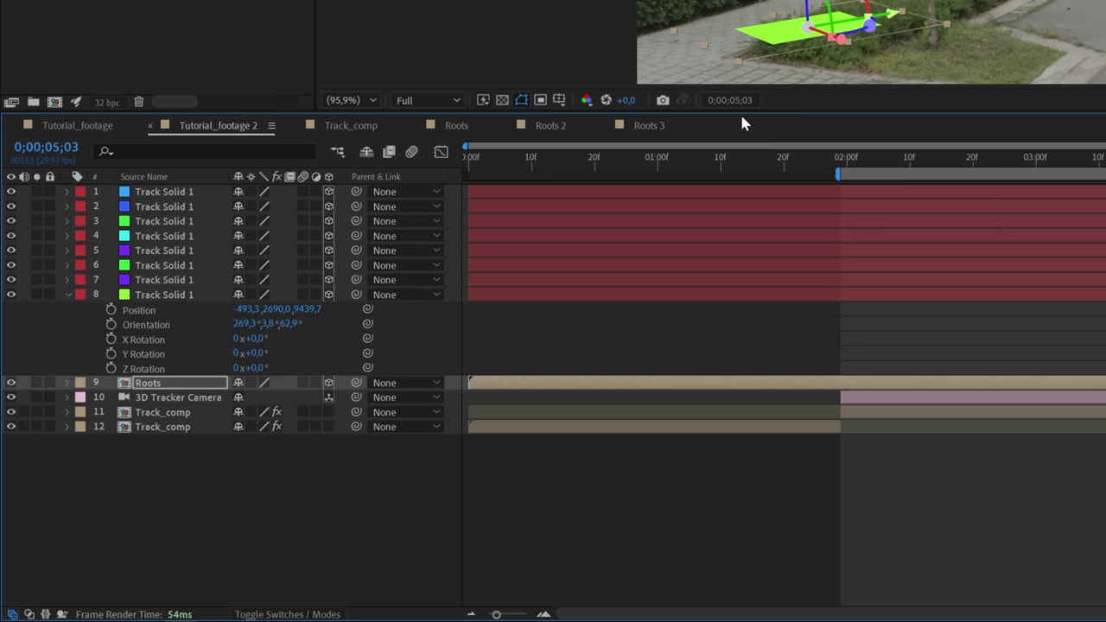
Hide the lowest green track solid and scrub back to 0;00;03;26 to check how the roots sit on the pavement
click(12, 296)
click(216, 514)
click(172, 304)
click(166, 385)
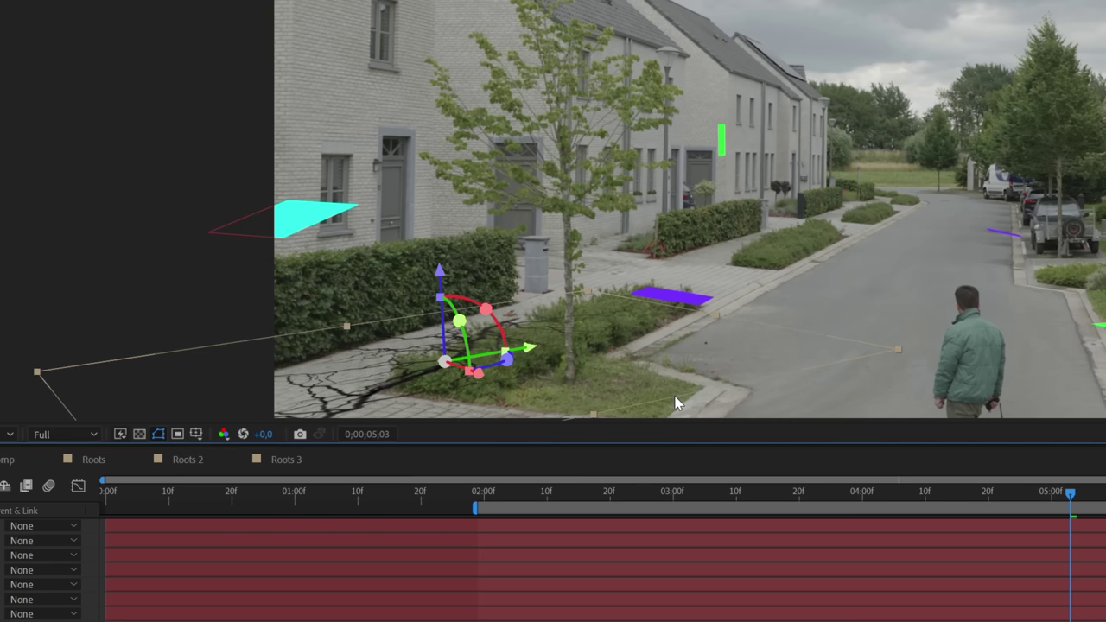
drag(393, 388, 377, 379)
key(ctrl+z)
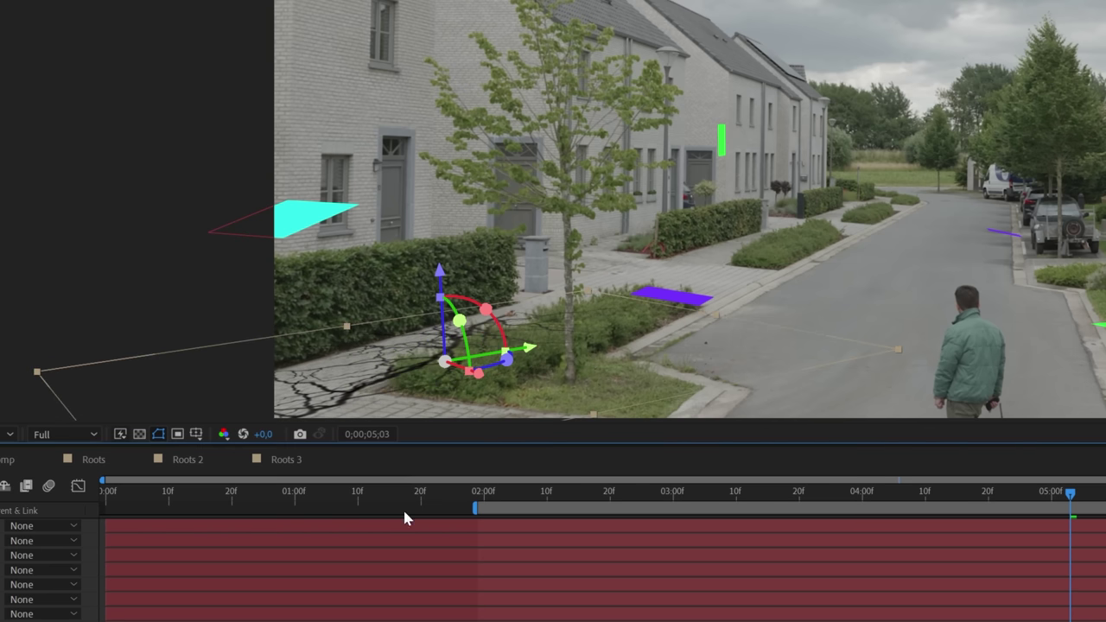
key(F2)
drag(1046, 501, 837, 501)
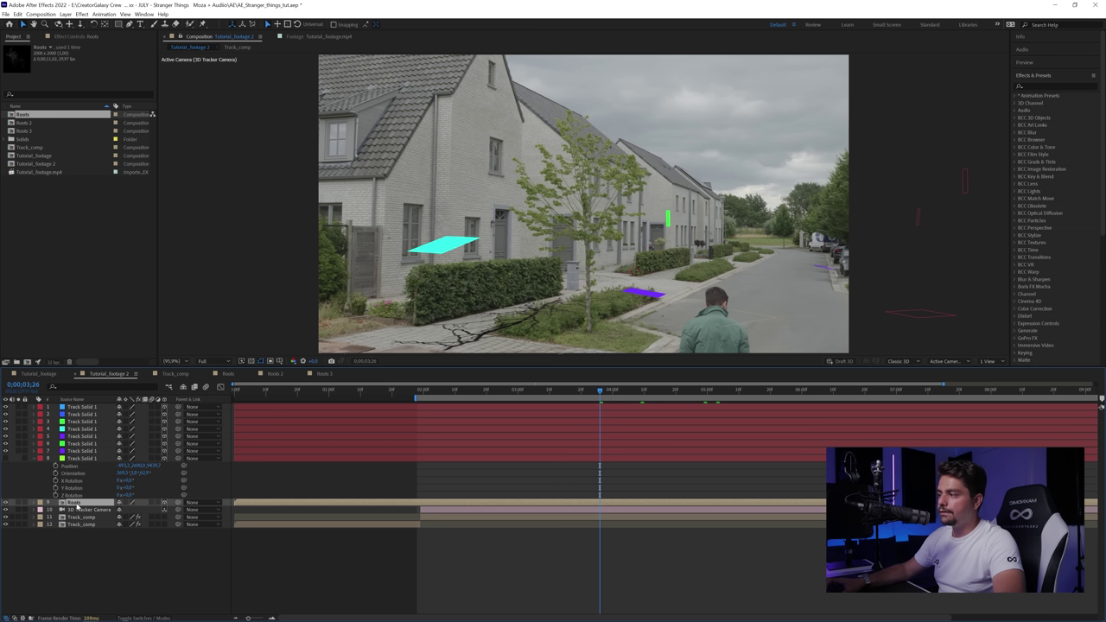
Add the Drop Shadow and Bevel and Emboss layer styles to the Roots layer
click(87, 502)
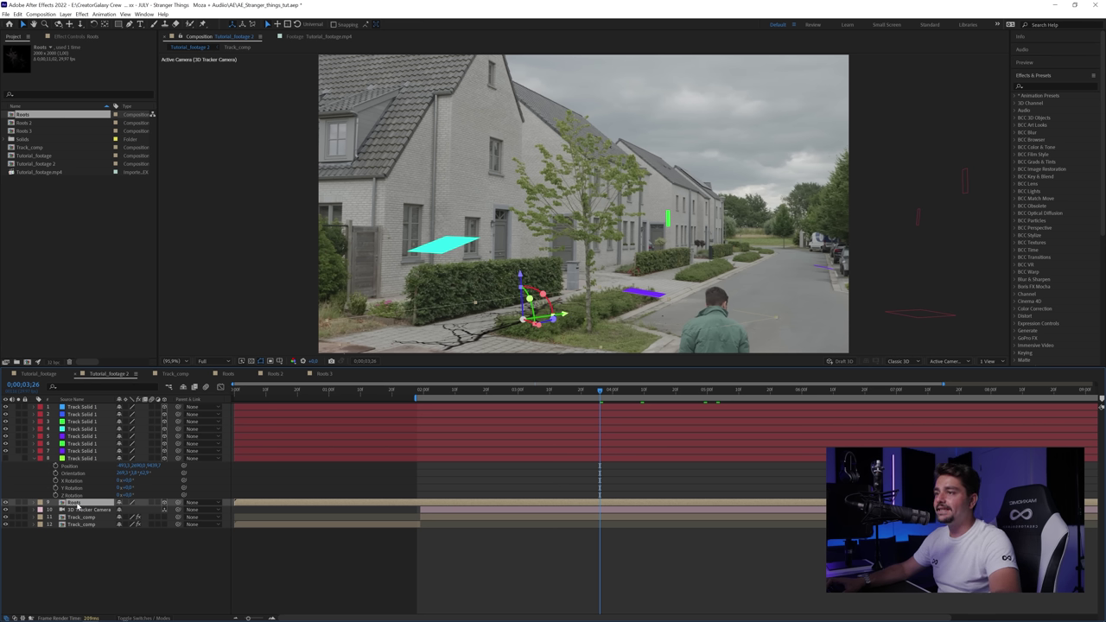
click(65, 14)
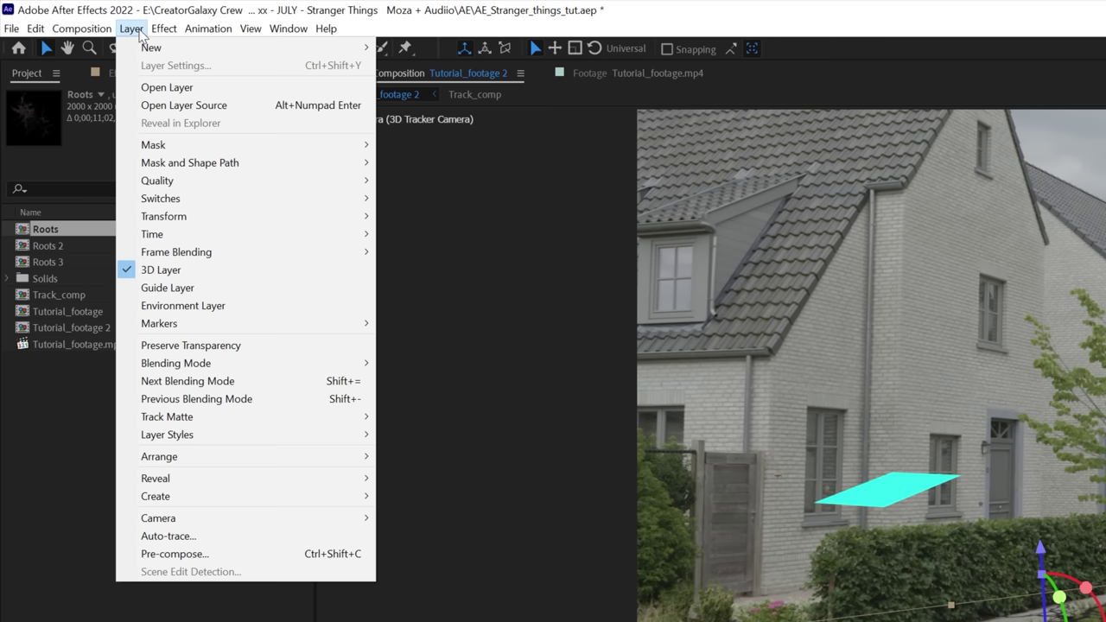
mouse_move(173, 438)
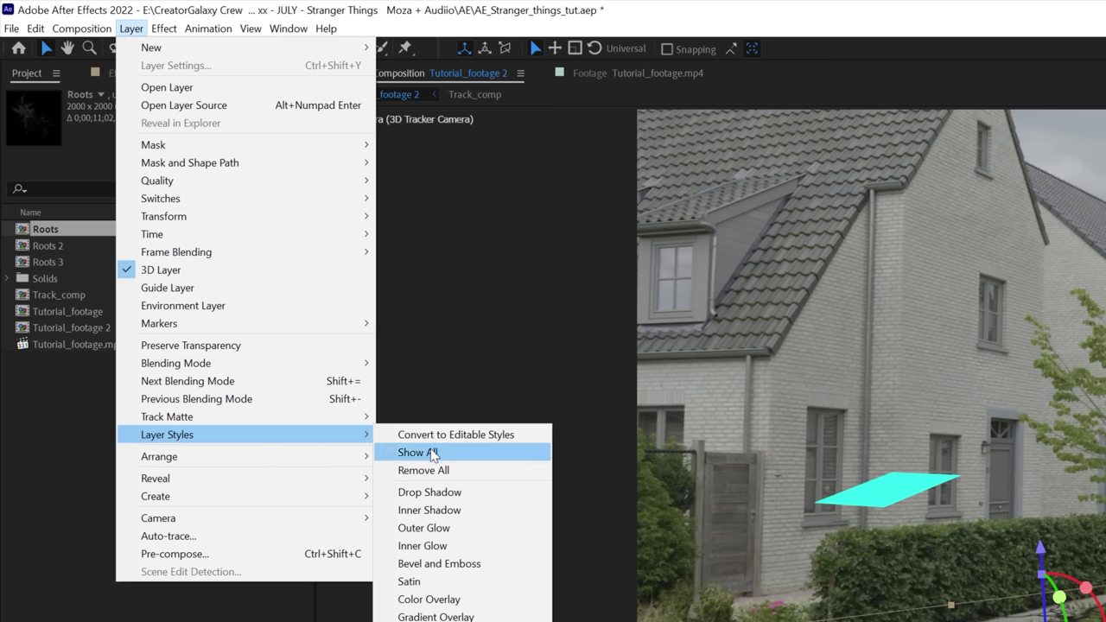
click(430, 493)
click(132, 28)
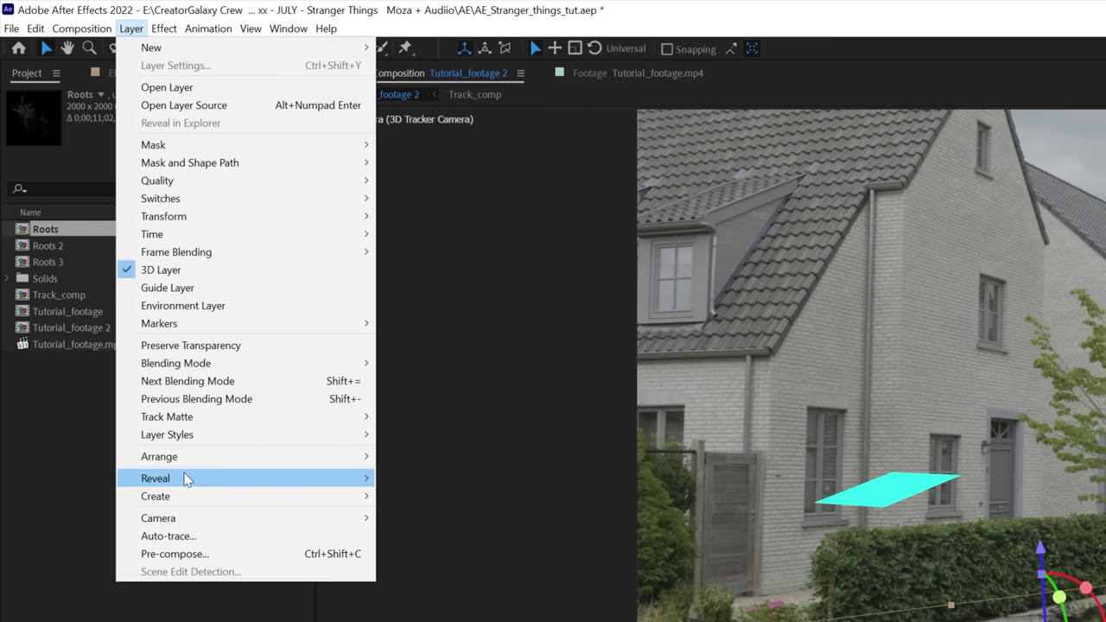
mouse_move(207, 442)
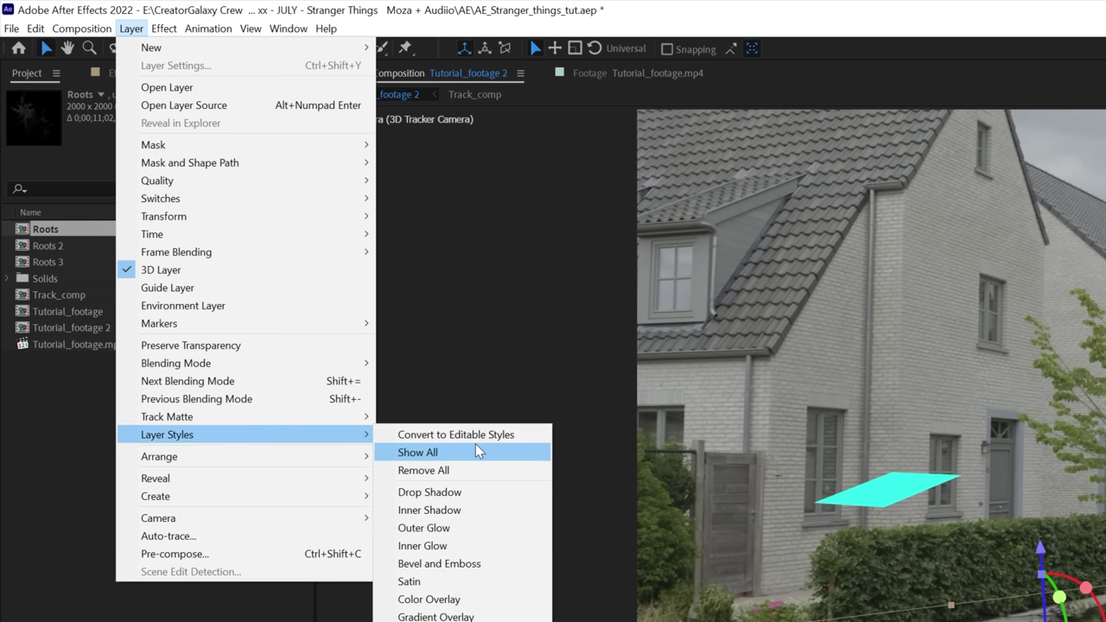
click(483, 563)
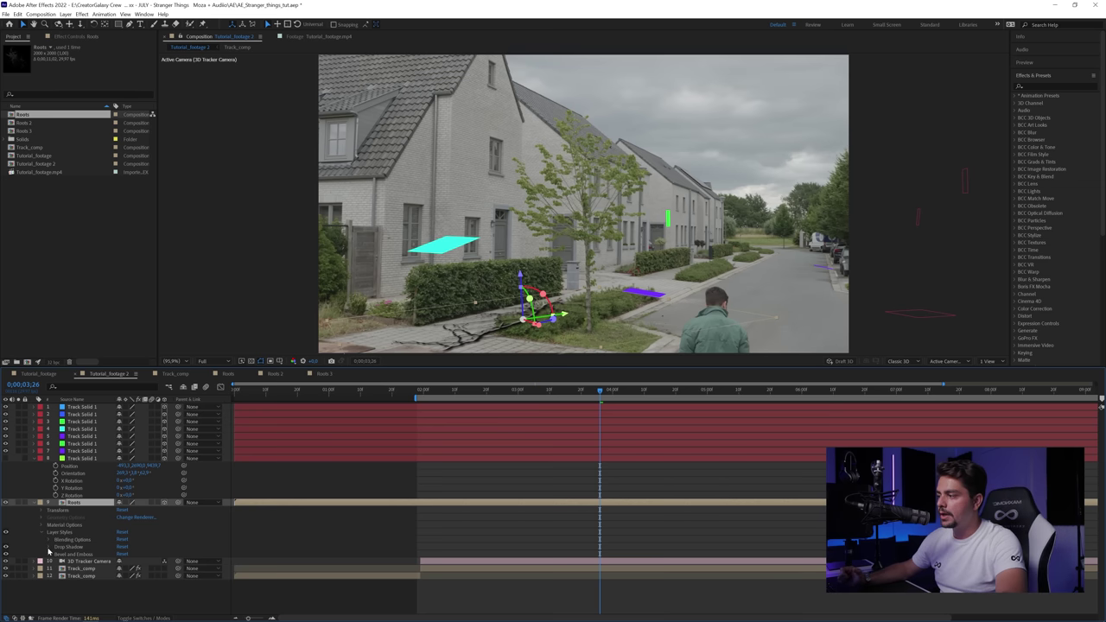
Adjust the Distance of the Drop Shadow style on the Roots layer while checking the roots up close
click(49, 547)
scroll(49, 551, down, 1)
drag(514, 266, 543, 202)
scroll(545, 217, down, 1)
scroll(544, 219, up, 3)
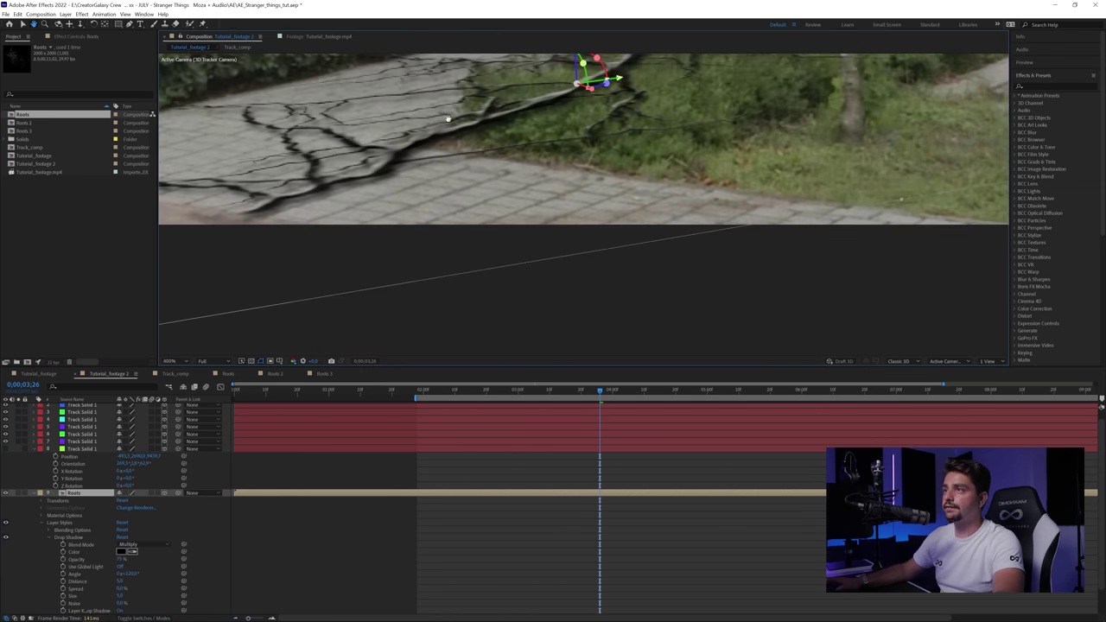
drag(439, 119, 533, 177)
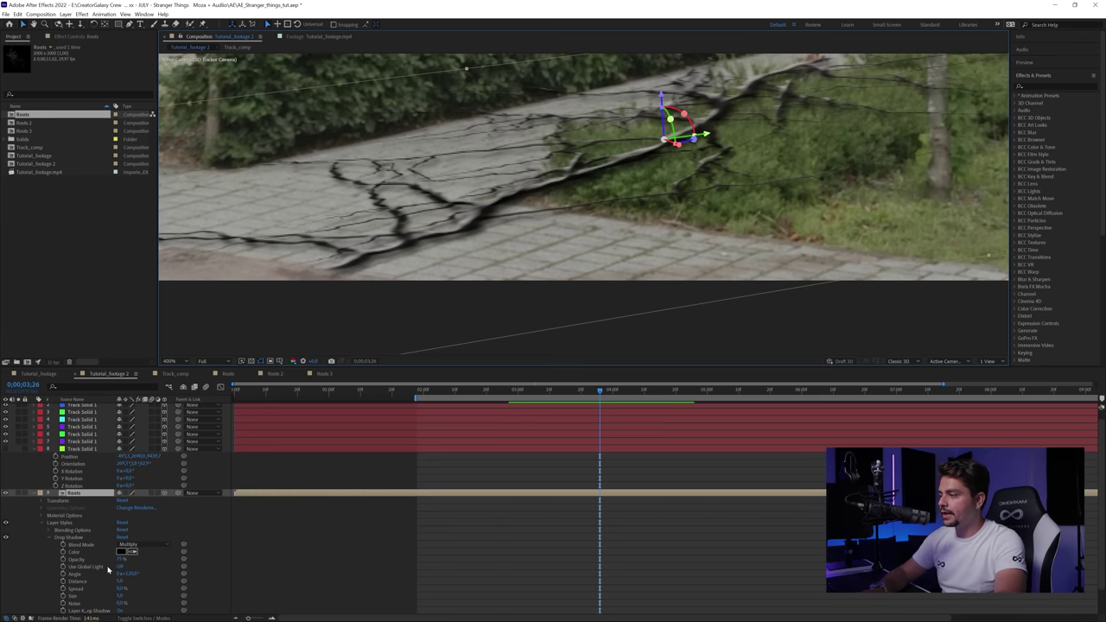
drag(120, 582, 118, 545)
Set the Technique of the Bevel and Emboss style on Roots to Chisel Hard and adjust its Angle
click(49, 538)
click(49, 555)
click(130, 516)
click(141, 533)
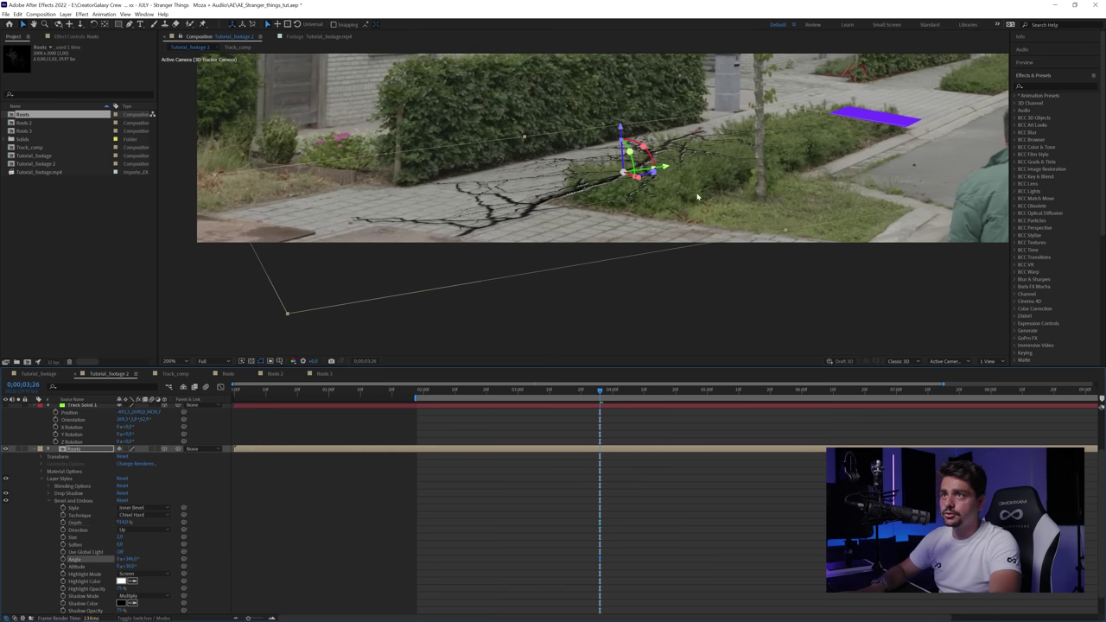
mouse_move(140, 558)
mouse_down()
mouse_move(181, 551)
mouse_move(127, 566)
mouse_up()
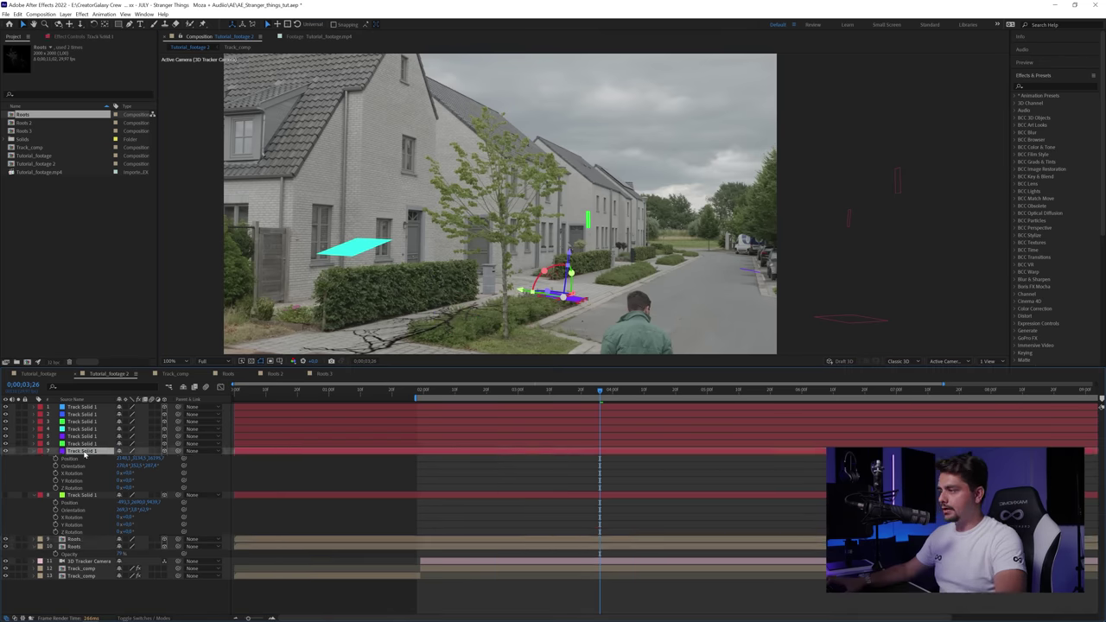
Replace the second Roots layer with Roots 2 positioned at the purple track solid, and hide both used track solids as shy layers
click(26, 122)
click(34, 452)
click(76, 452)
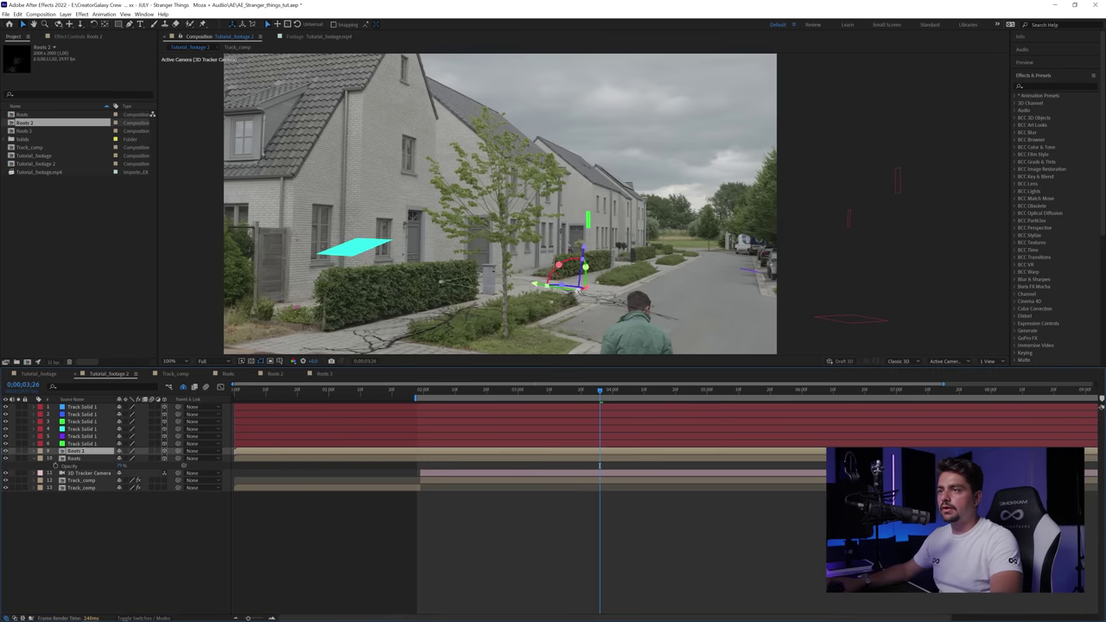
drag(563, 296, 506, 288)
click(594, 520)
Scrub between about 2;20 and 3;05 to examine how both root layers follow the camera movement
drag(580, 393, 533, 403)
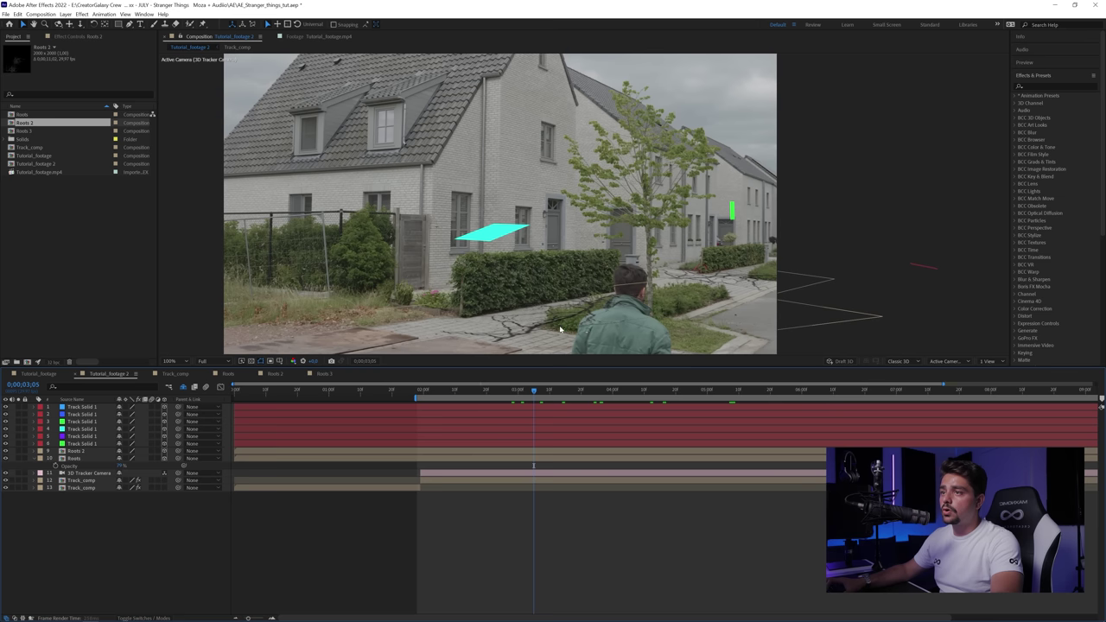
click(488, 396)
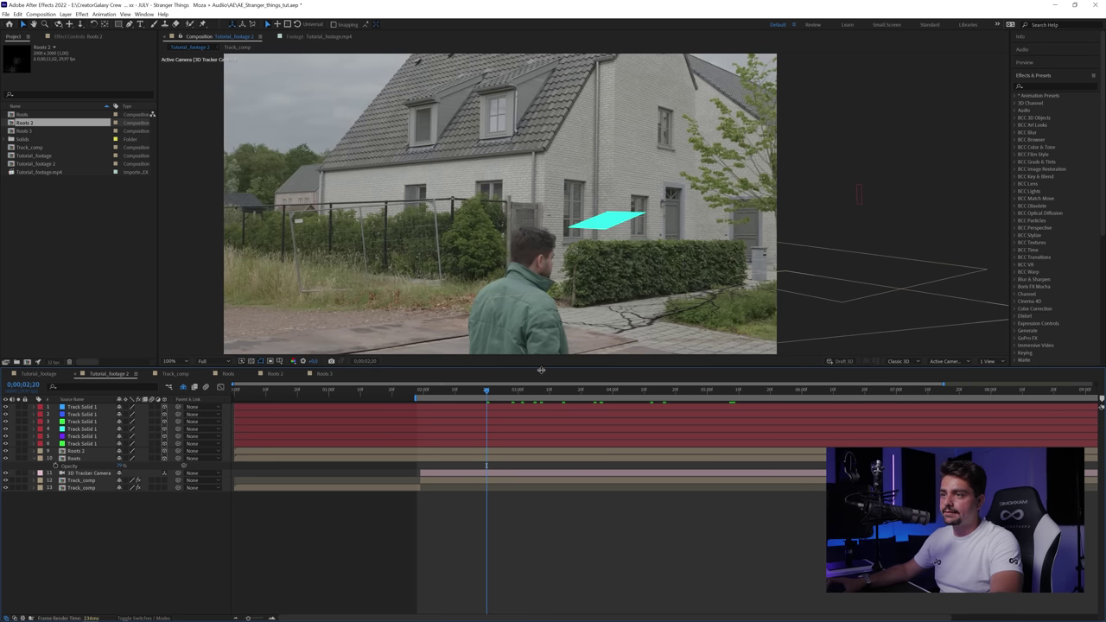
click(505, 396)
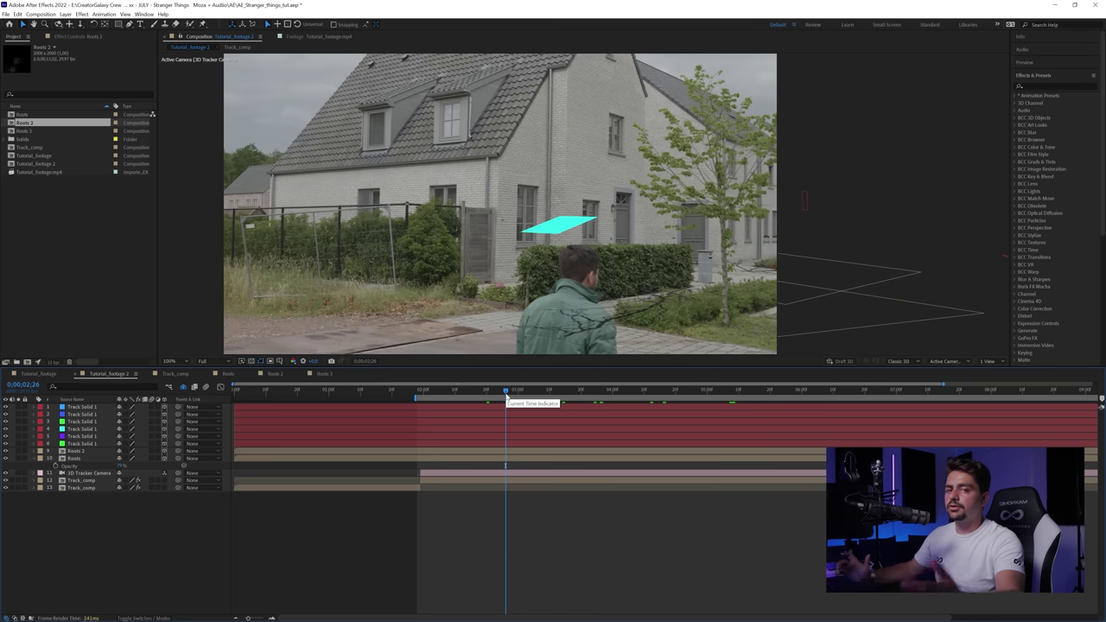
click(515, 395)
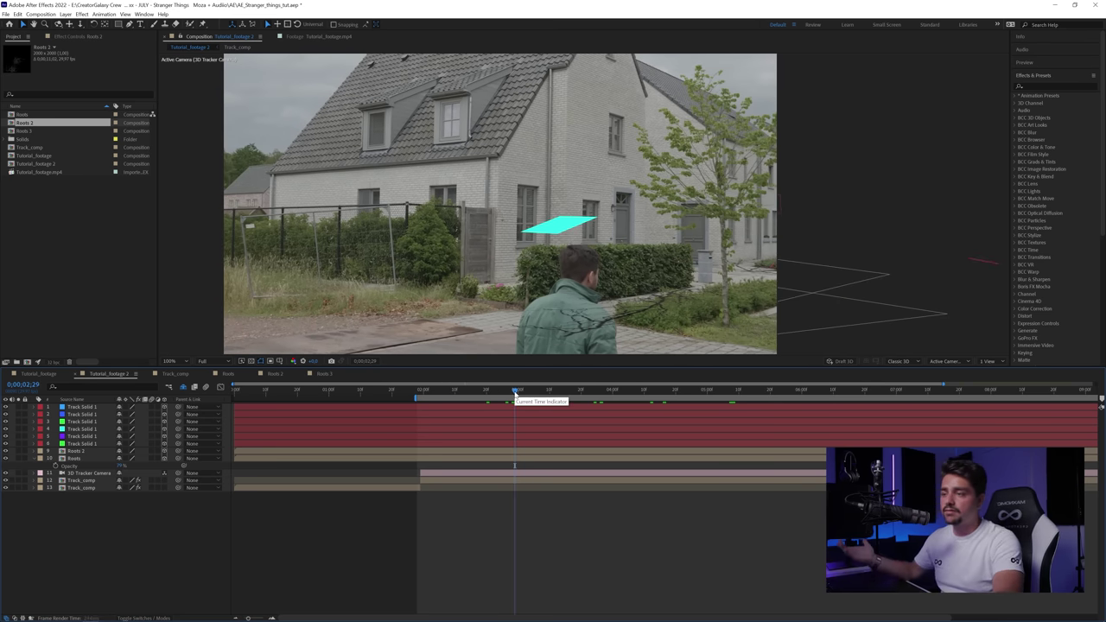
click(528, 394)
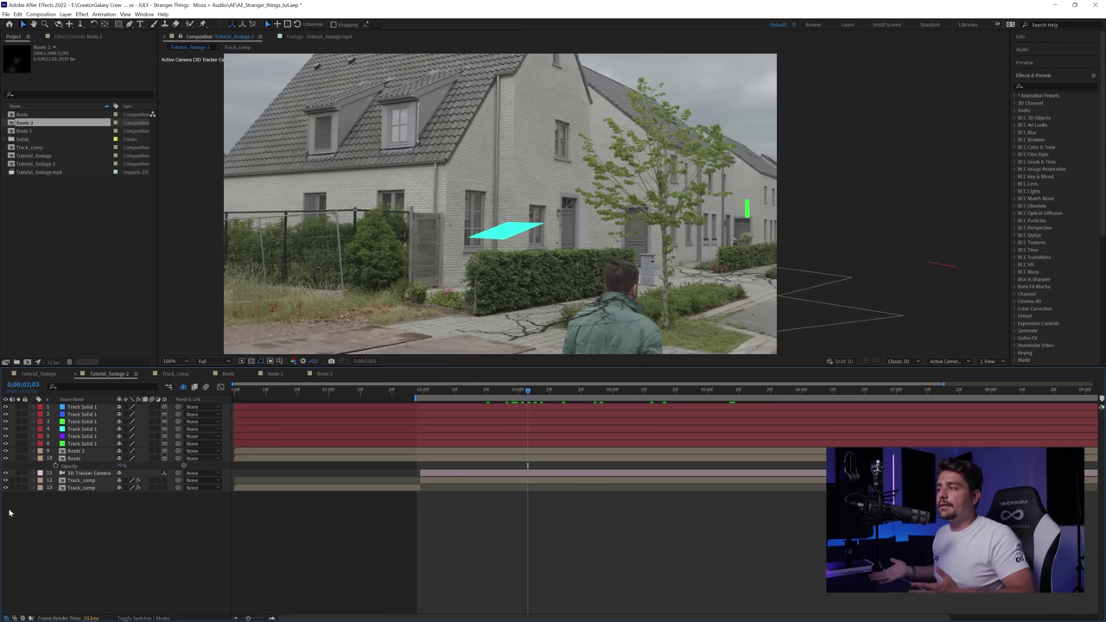
Add an adjustment layer above all layers of Tutorial_footage 2 for the Exposure, Curves and Tint effects
right_click(100, 428)
mouse_move(130, 432)
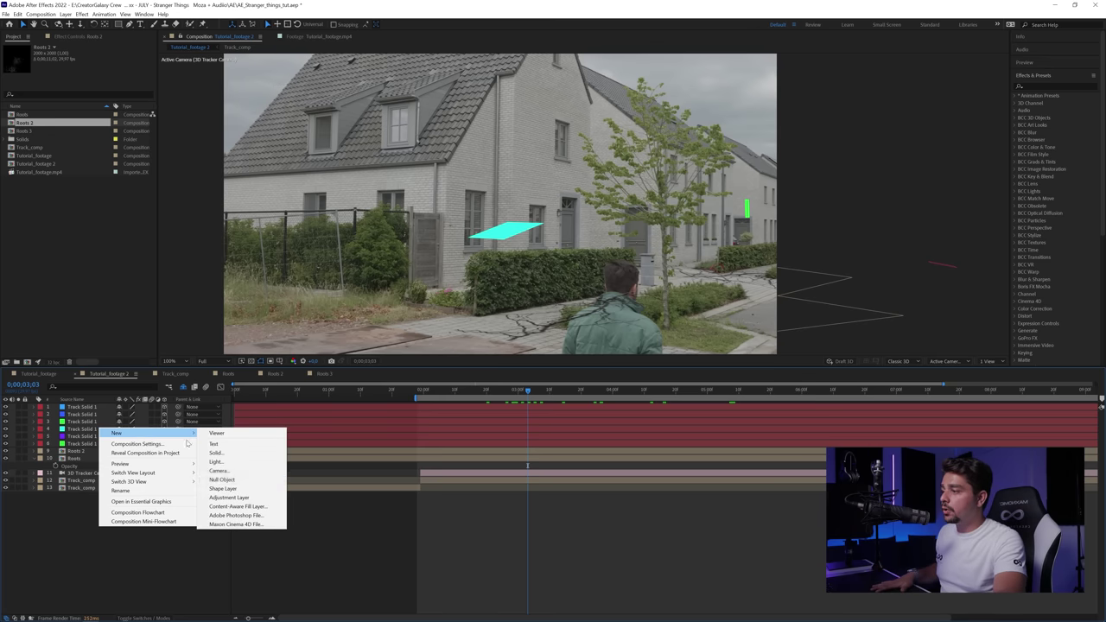
click(230, 498)
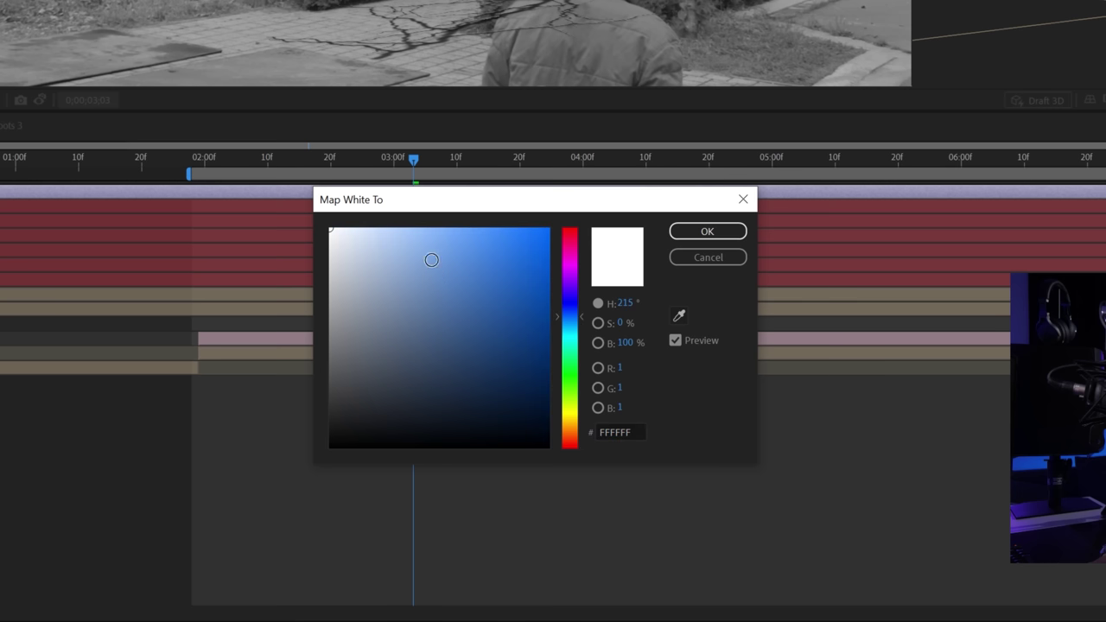
Set the Tint effect's Map White To color to a dark violet-blue
drag(432, 259, 492, 198)
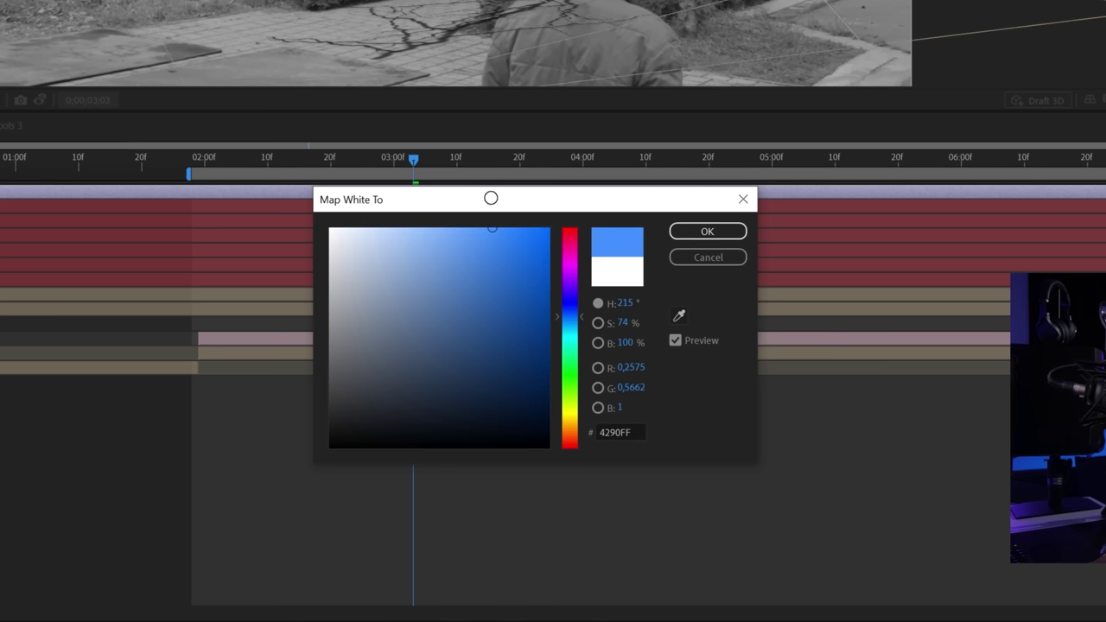
drag(575, 321, 566, 307)
mouse_move(480, 235)
mouse_down()
mouse_move(424, 211)
mouse_move(435, 198)
mouse_move(484, 304)
mouse_up()
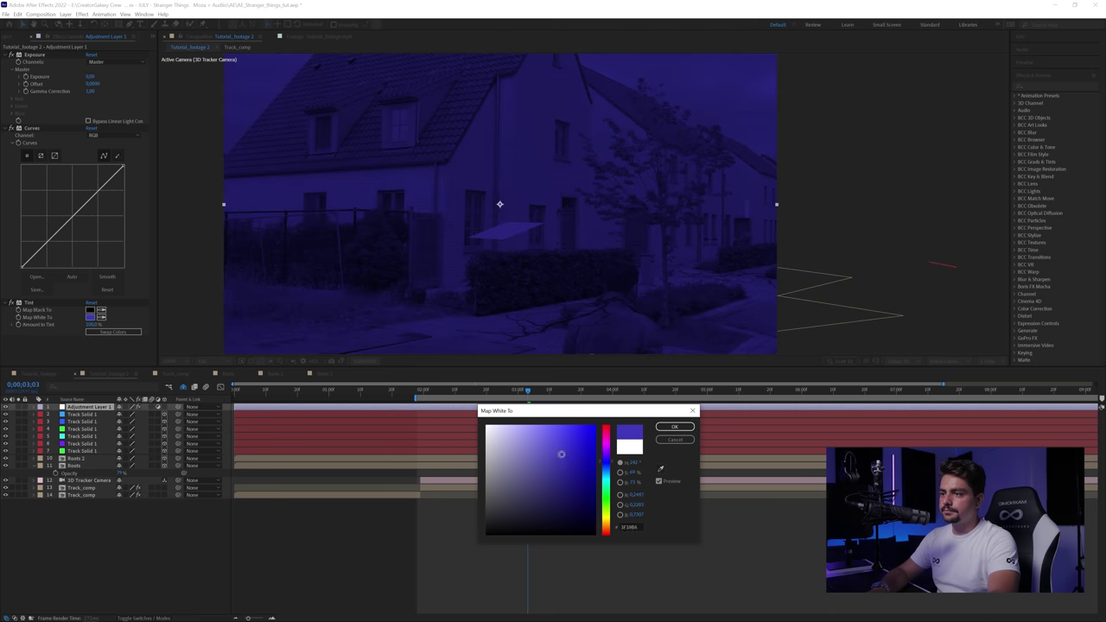
key(Return)
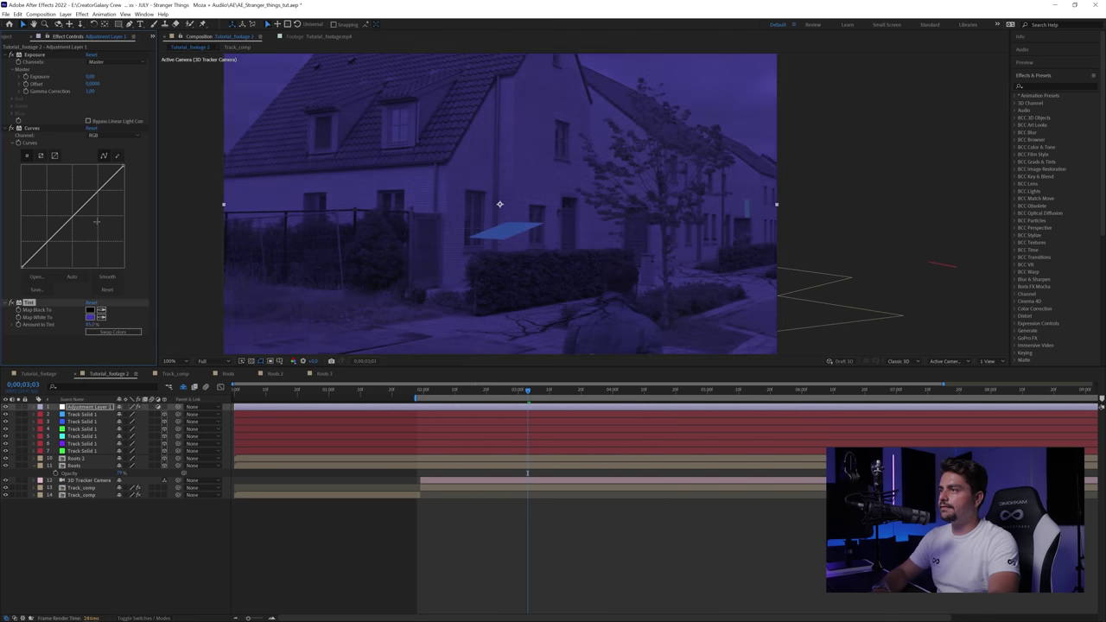
Darken the shot by bending the RGB curve down, and shift the Tint's Map White To color to blue 3A5FBA
drag(62, 226, 62, 250)
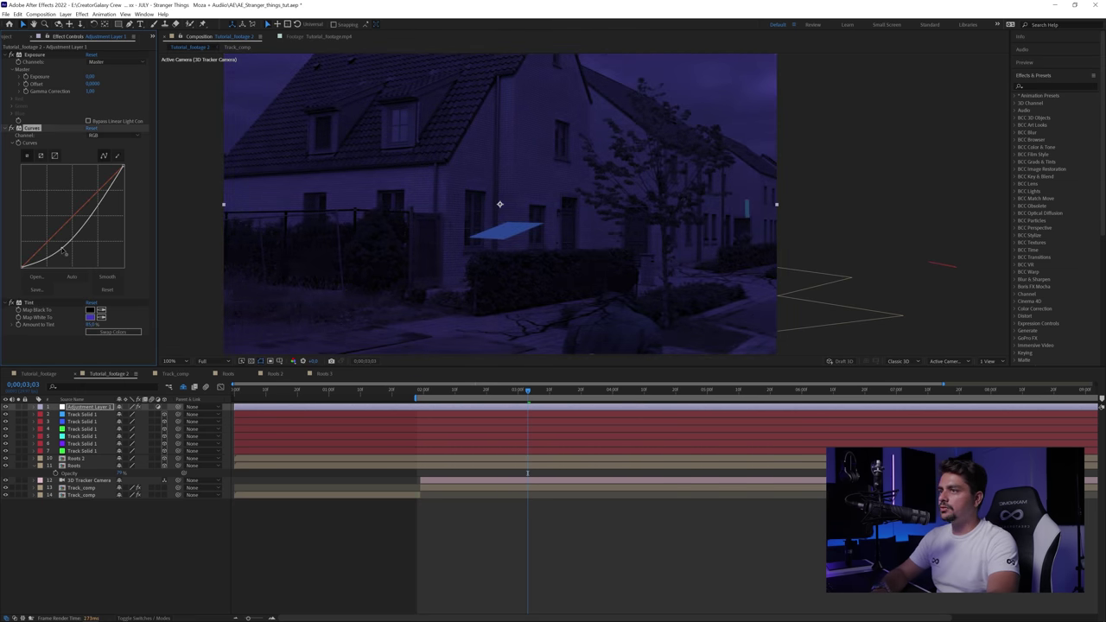
click(90, 316)
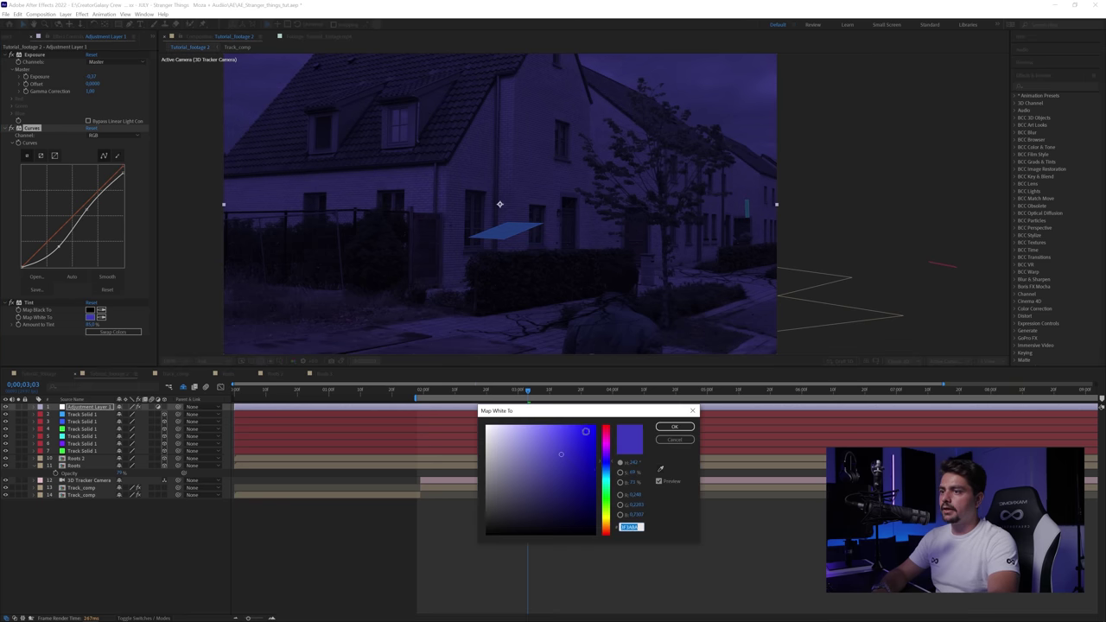
drag(610, 470, 608, 467)
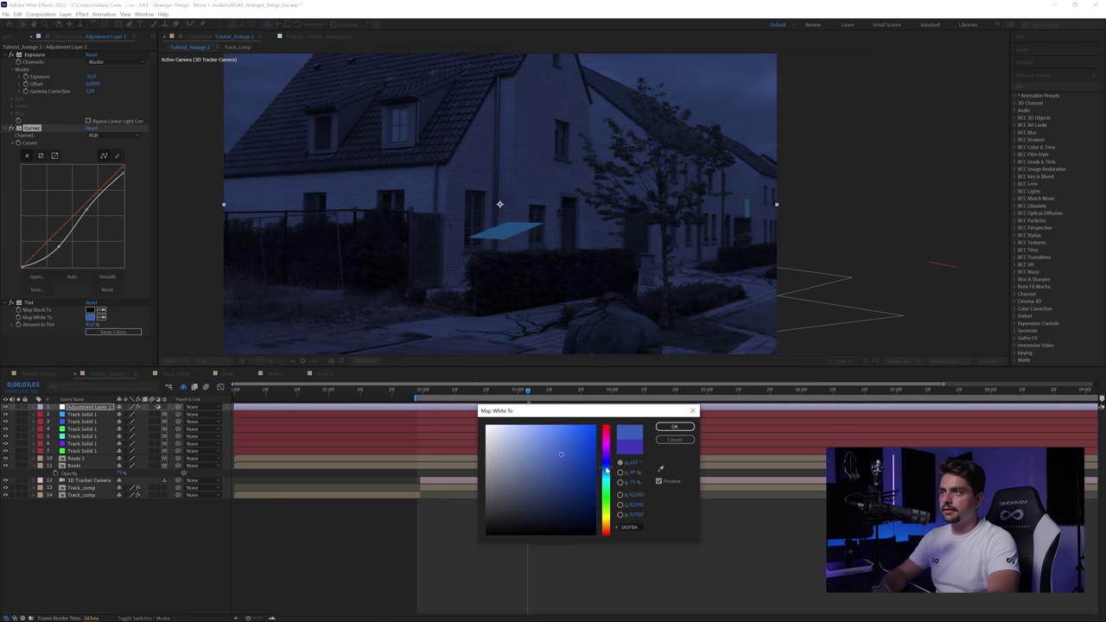
click(675, 426)
Create a new solid named CC particles above the adjustment layer and apply CC Particle World to it
right_click(153, 522)
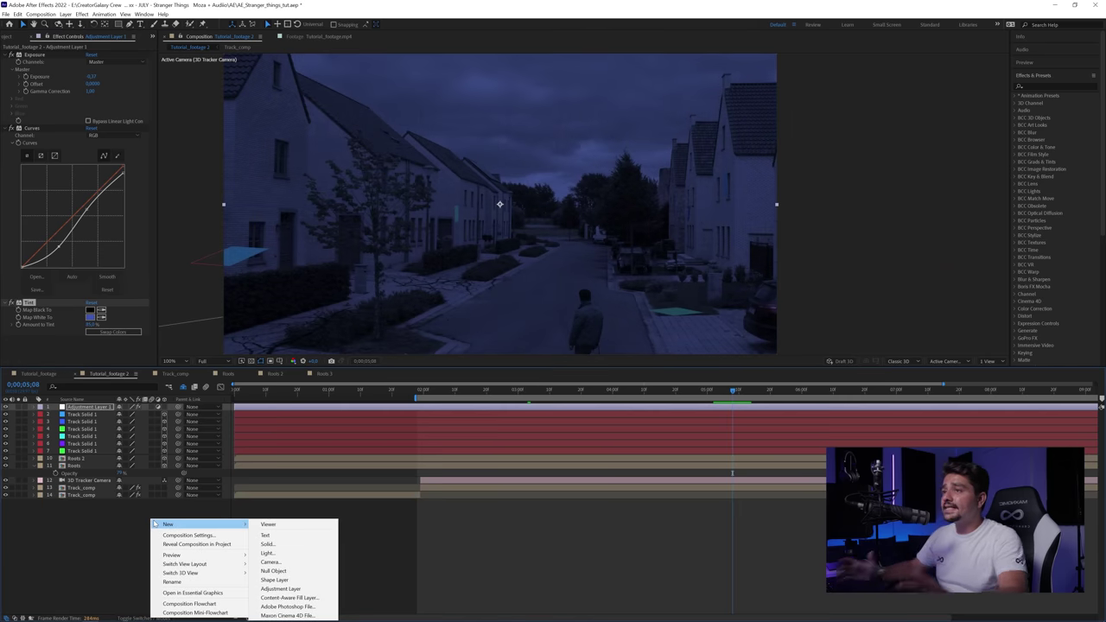
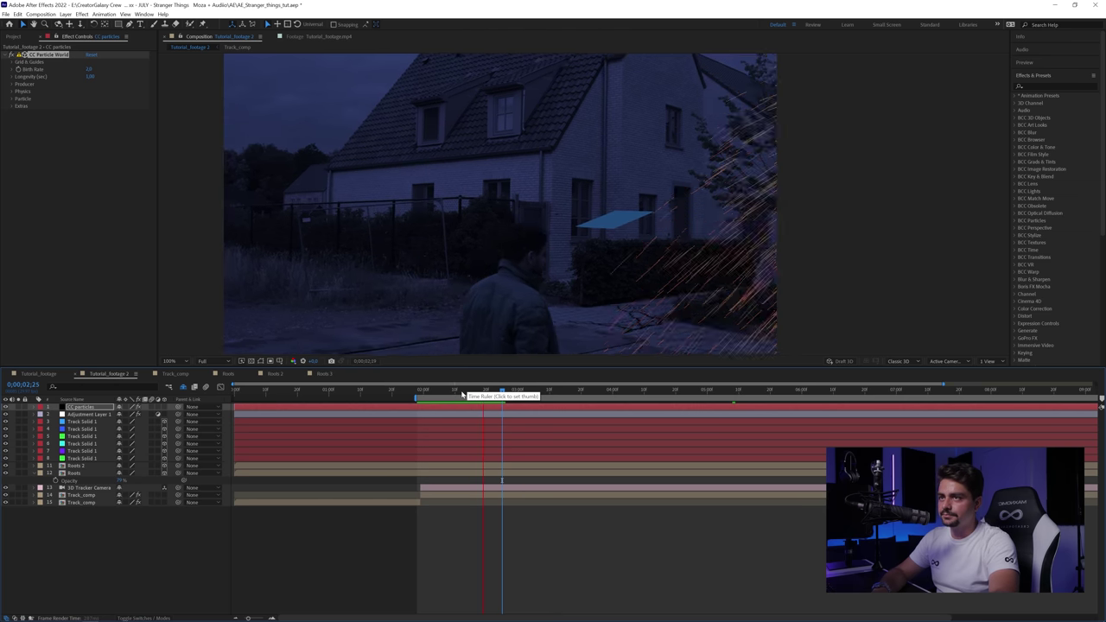
Keep the Explosive animation for the CC particles layer's CC Particle World effect and set its Velocity to 0
key(space)
click(93, 407)
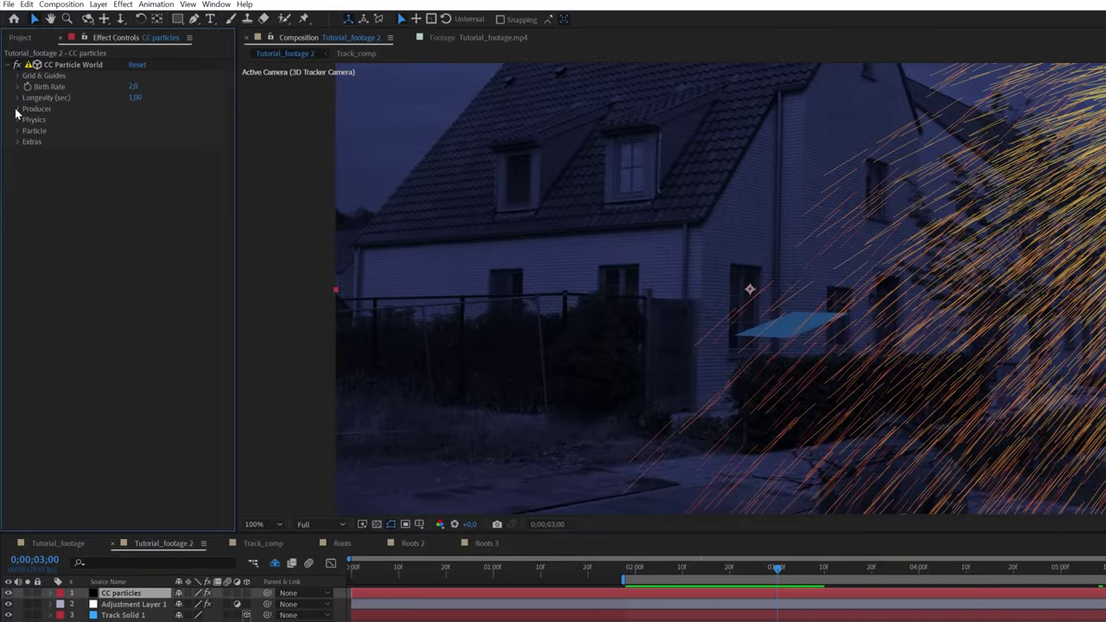
click(16, 94)
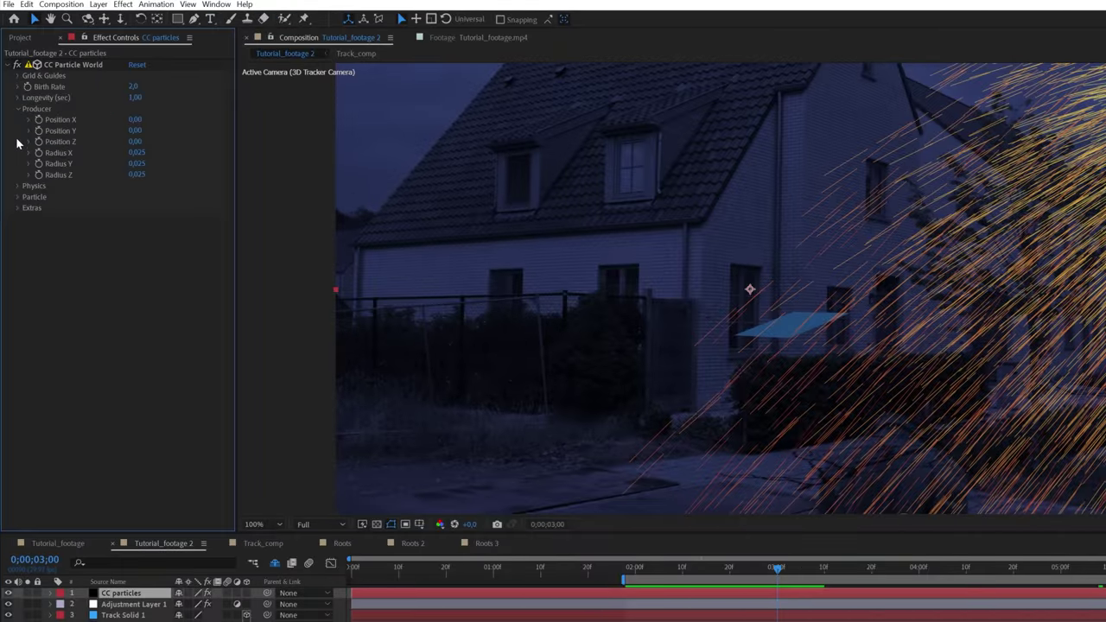
click(17, 186)
click(182, 198)
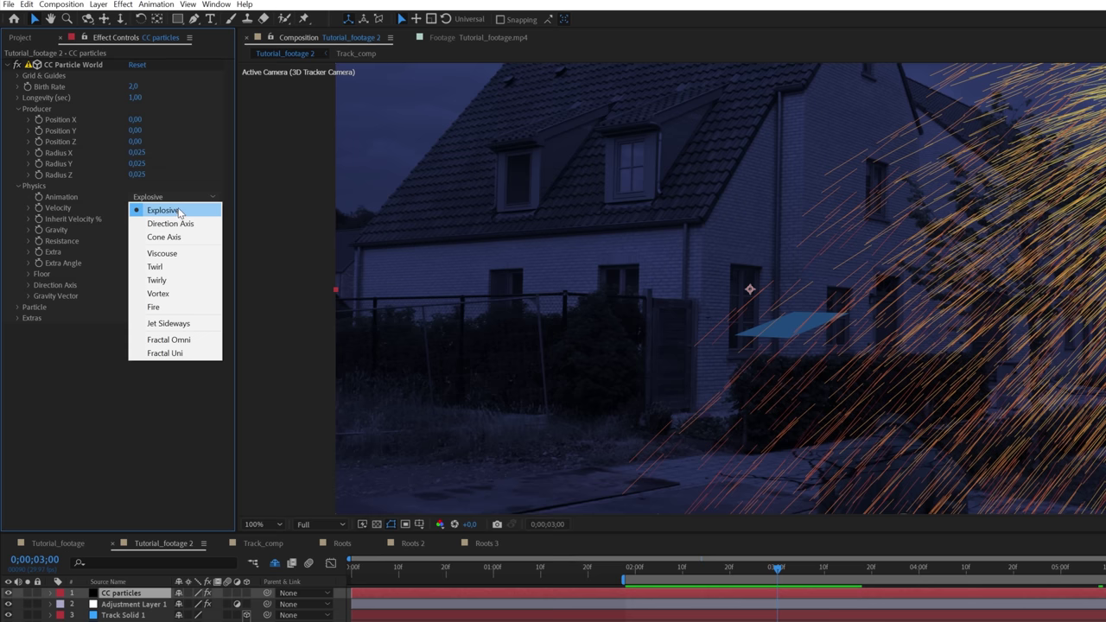
click(179, 212)
click(138, 208)
text(0)
key(Return)
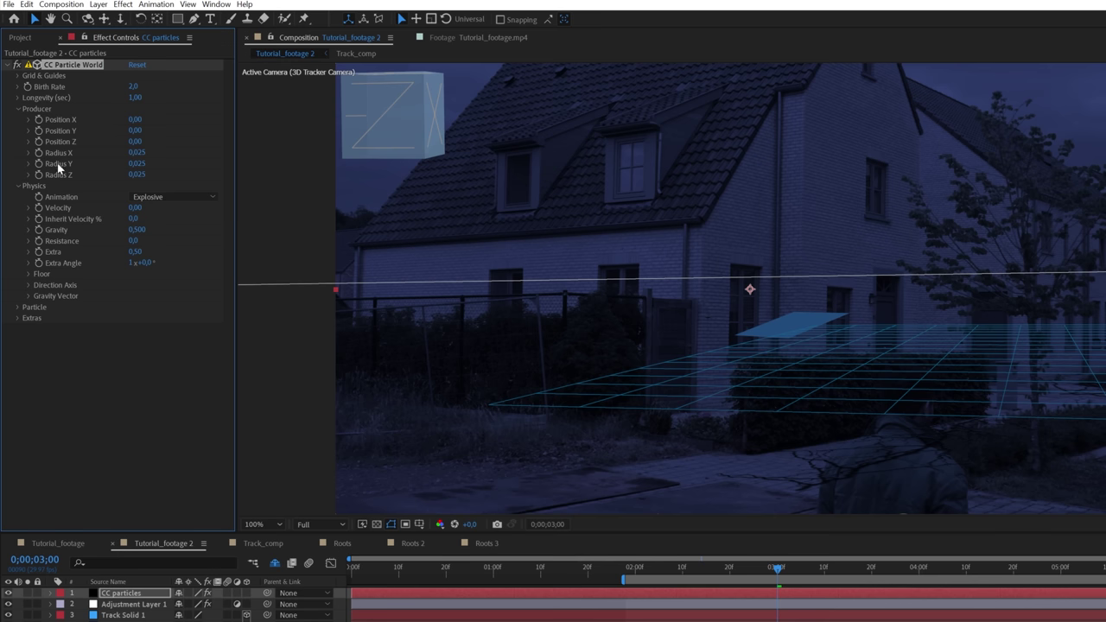
Set the particle producer's Radius X, Radius Y and Radius Z to 2
click(136, 153)
text(2)
key(Tab)
text(2)
key(Tab)
text(2)
key(Return)
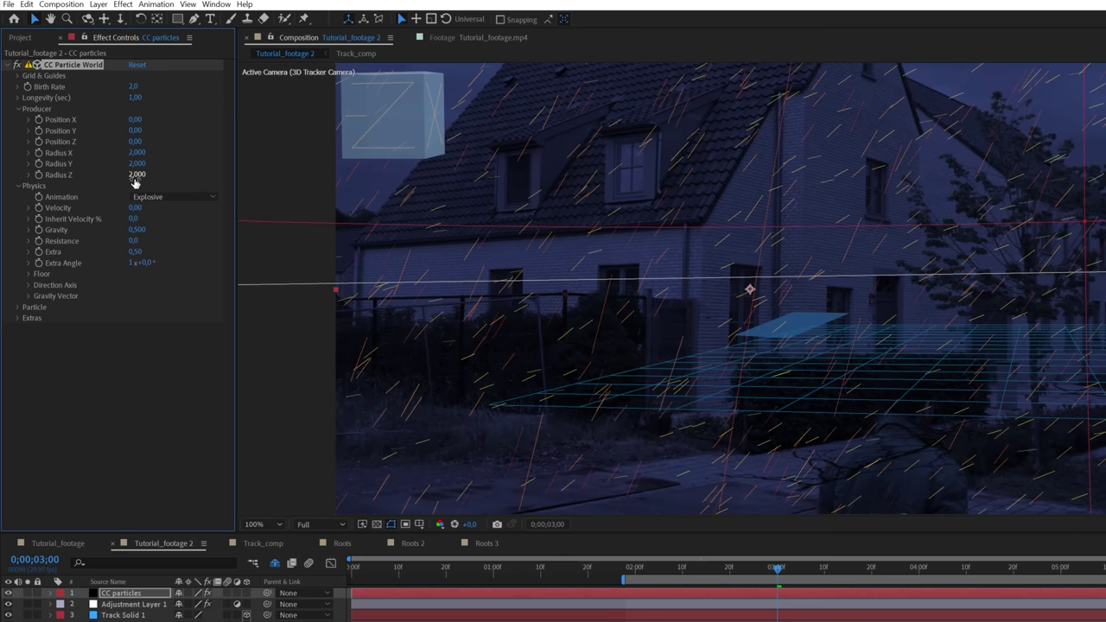
key(End)
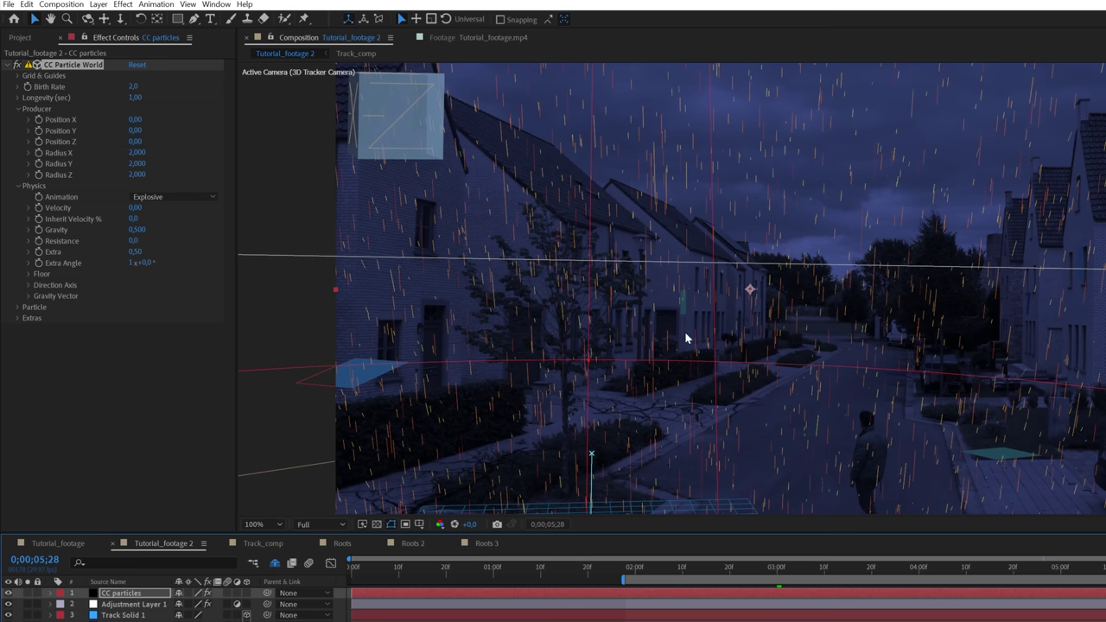
Turn off the Position, Radius, Motion Path, Grid, Horizon and Axis Box guides of CC Particle World
click(19, 76)
click(132, 132)
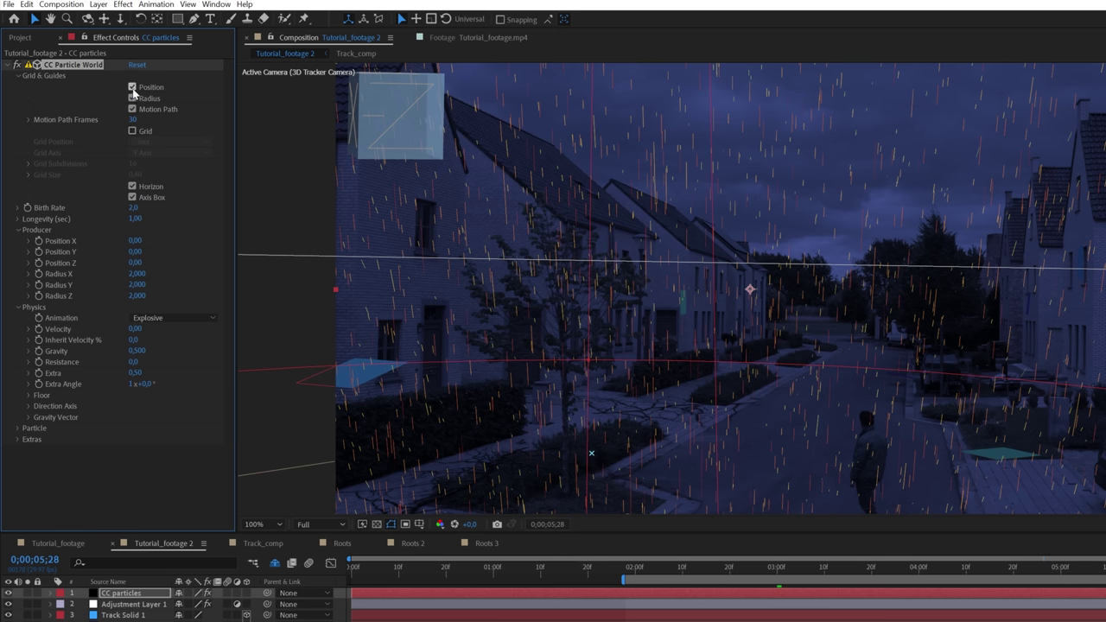
click(133, 98)
click(132, 109)
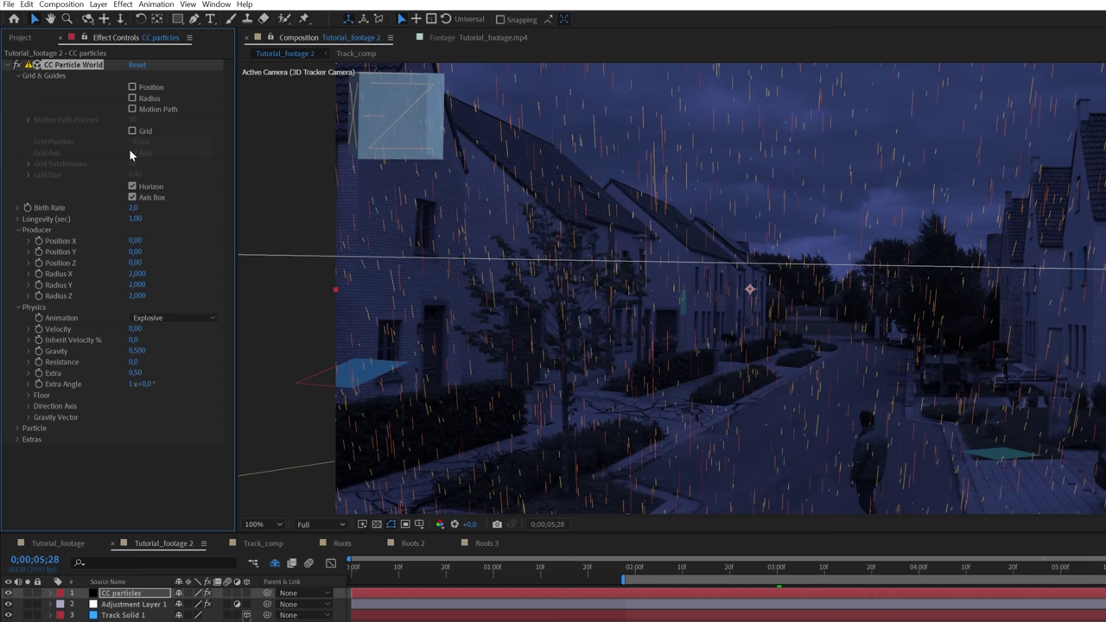
click(133, 187)
click(133, 198)
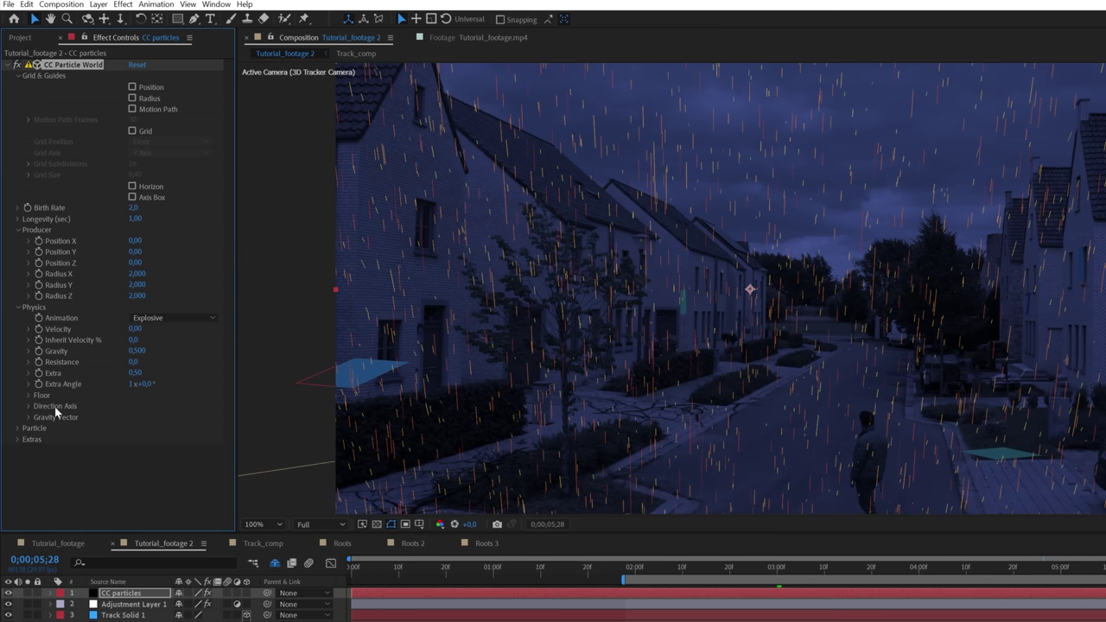
Change the Particle Type to Faded Sphere
click(18, 429)
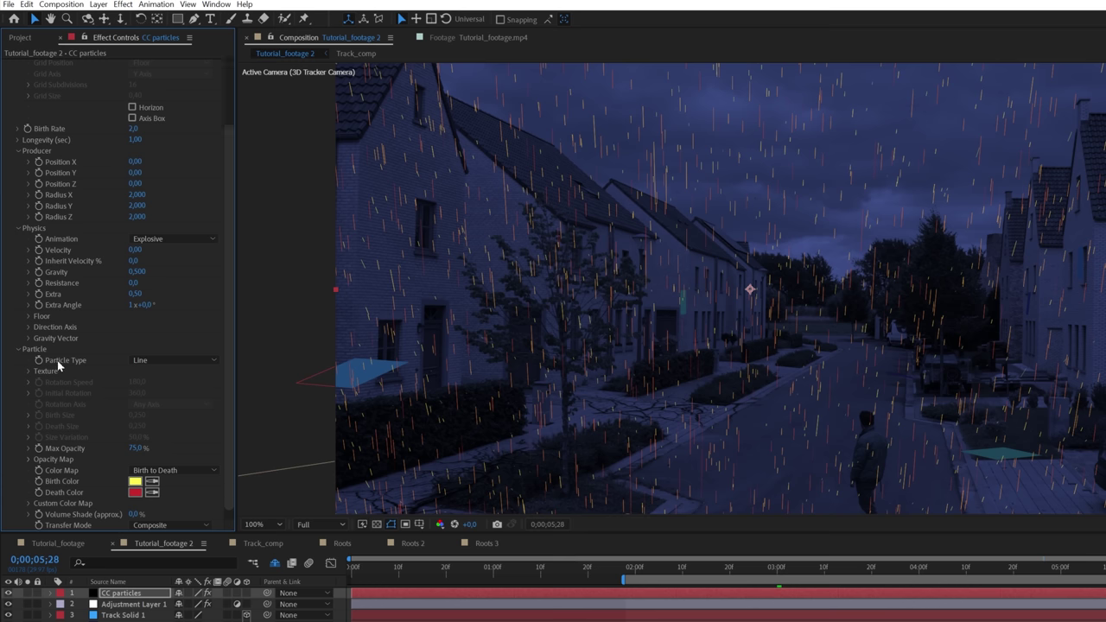
click(172, 360)
click(177, 410)
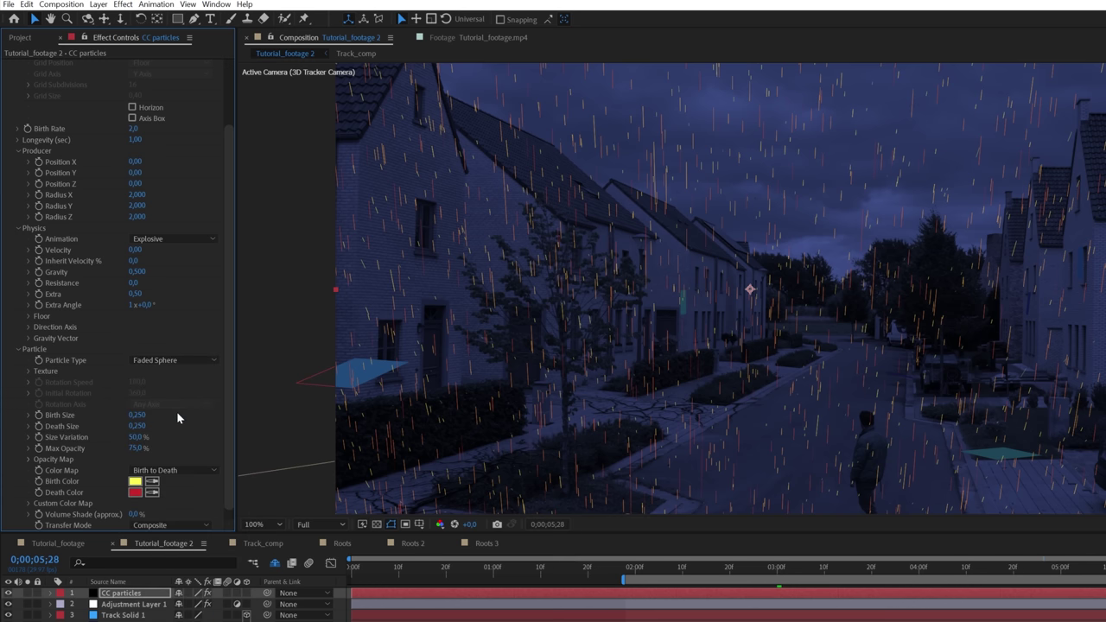
Set the particles' Birth Color to light blue 50BAFF and their Death Color to a deep blue
click(137, 481)
click(619, 364)
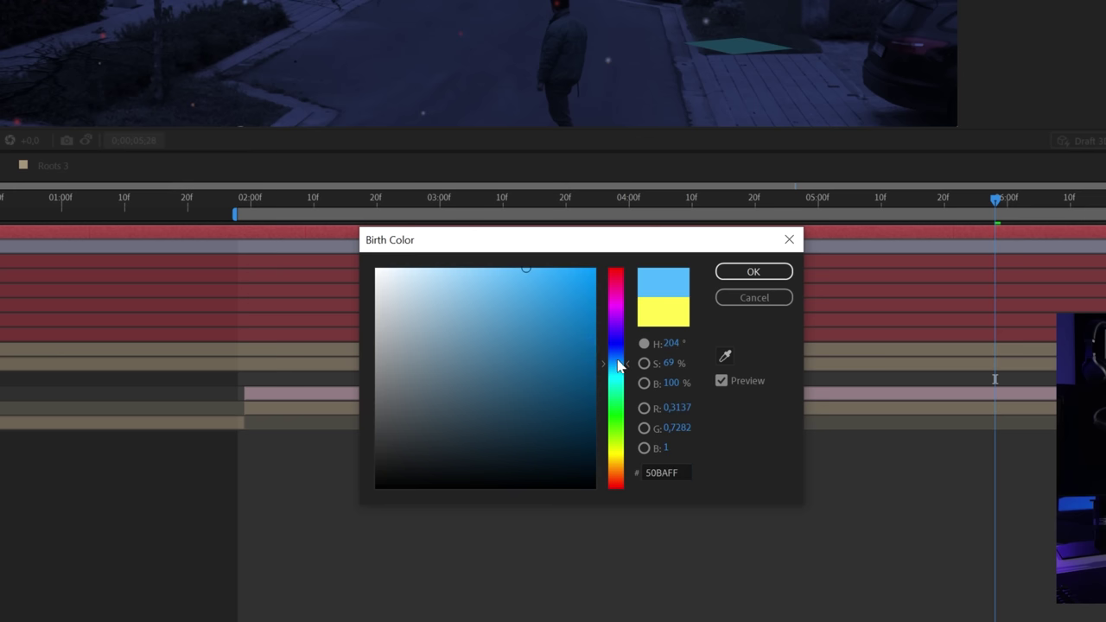
key(Return)
click(57, 183)
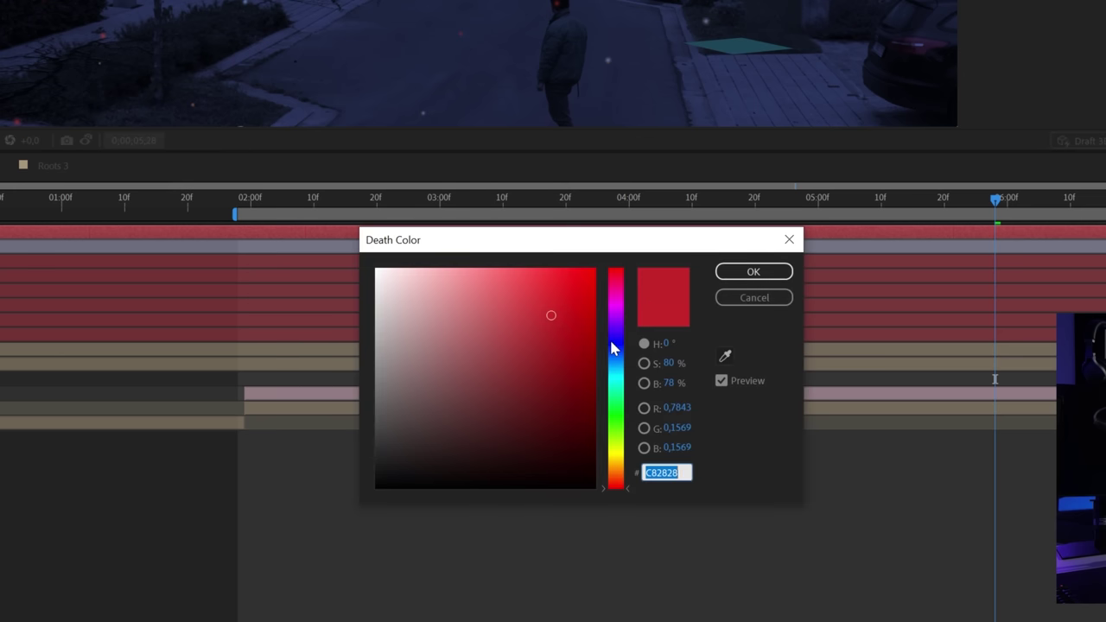
click(612, 344)
key(Return)
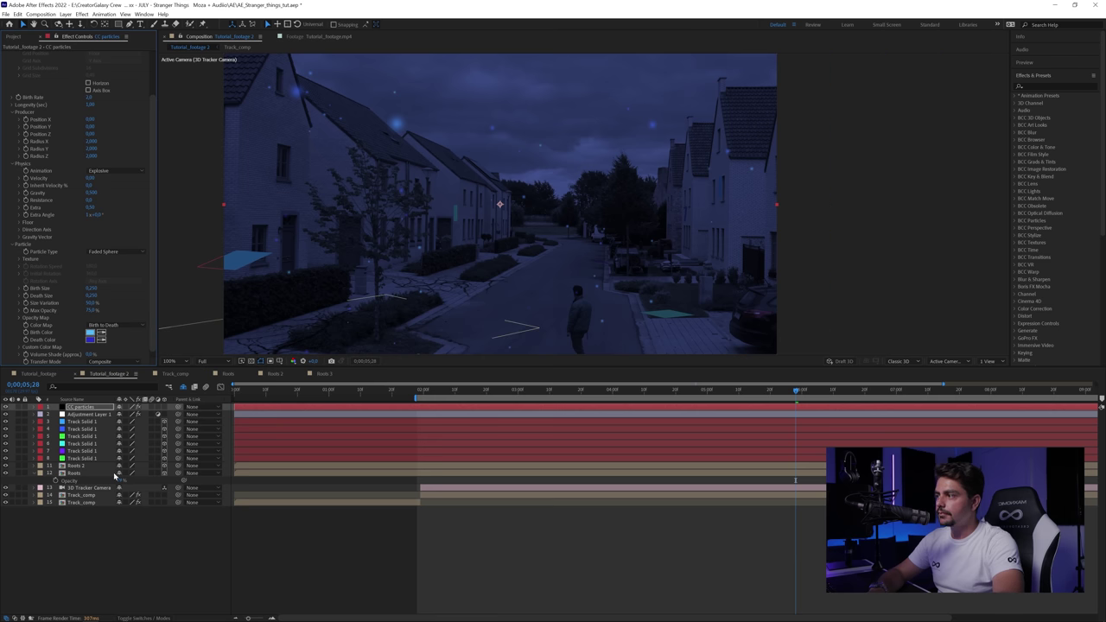
Set the CC particles layer's opacity to 50% and reduce the particles' Birth Size and Death Size to 0,1
key(t)
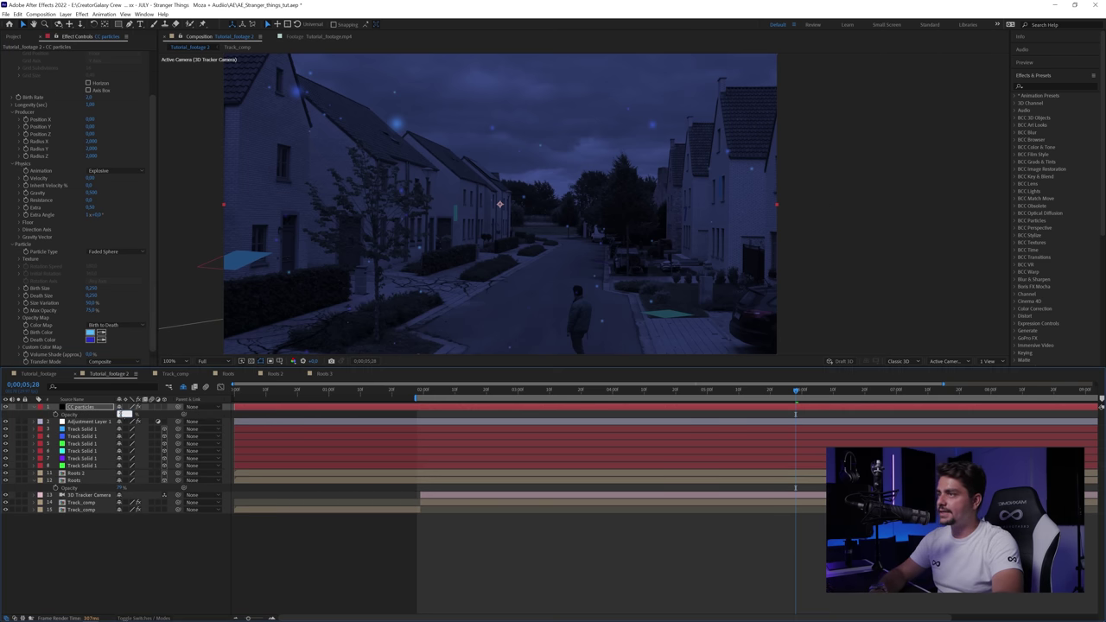
click(90, 408)
click(95, 289)
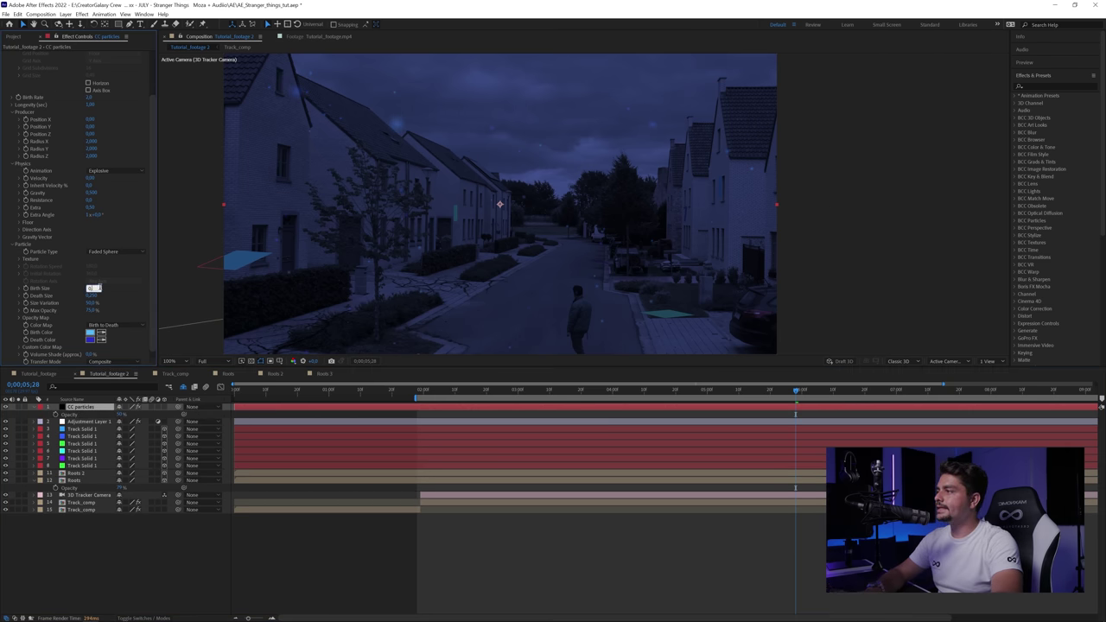
click(90, 295)
text(0,1)
click(118, 296)
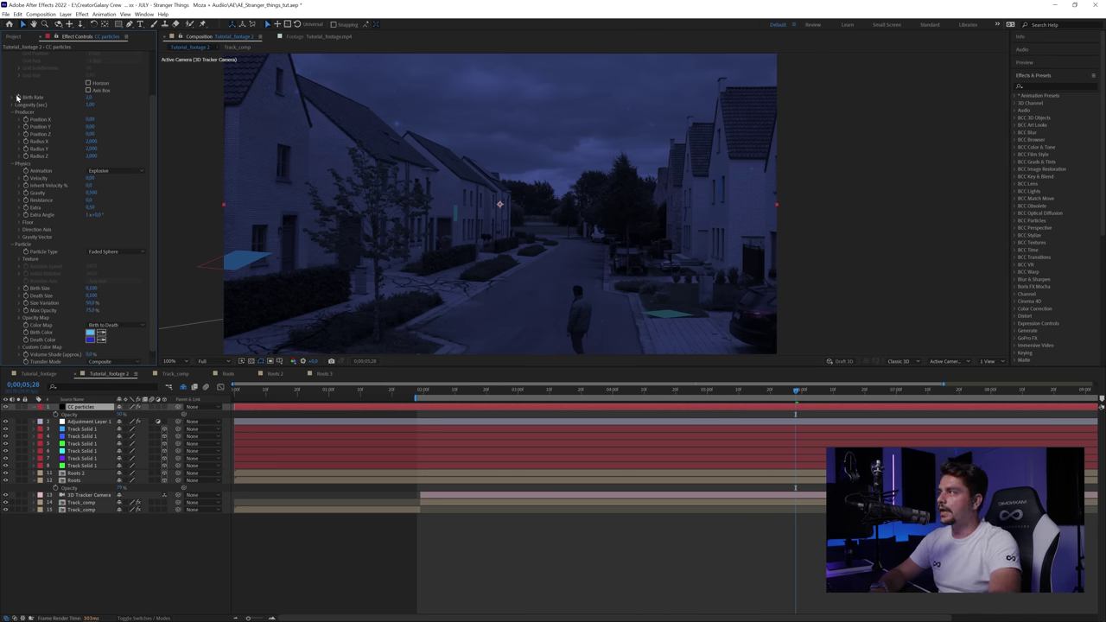
Set the particle Birth Rate to 4 and preview the particles over the footage
text(4)
key(Return)
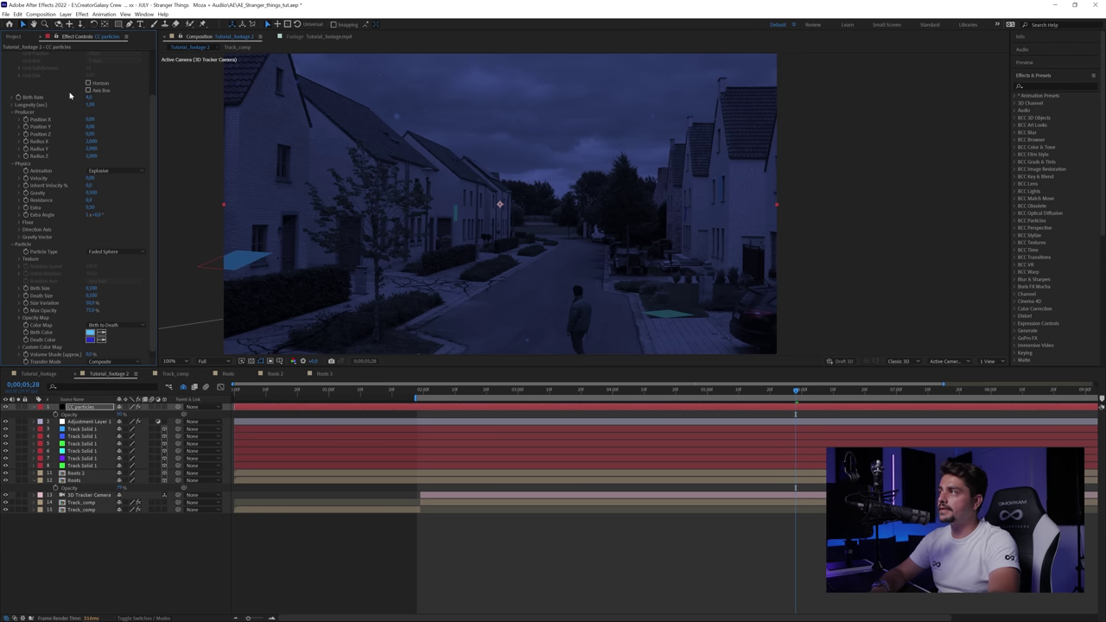
key(space)
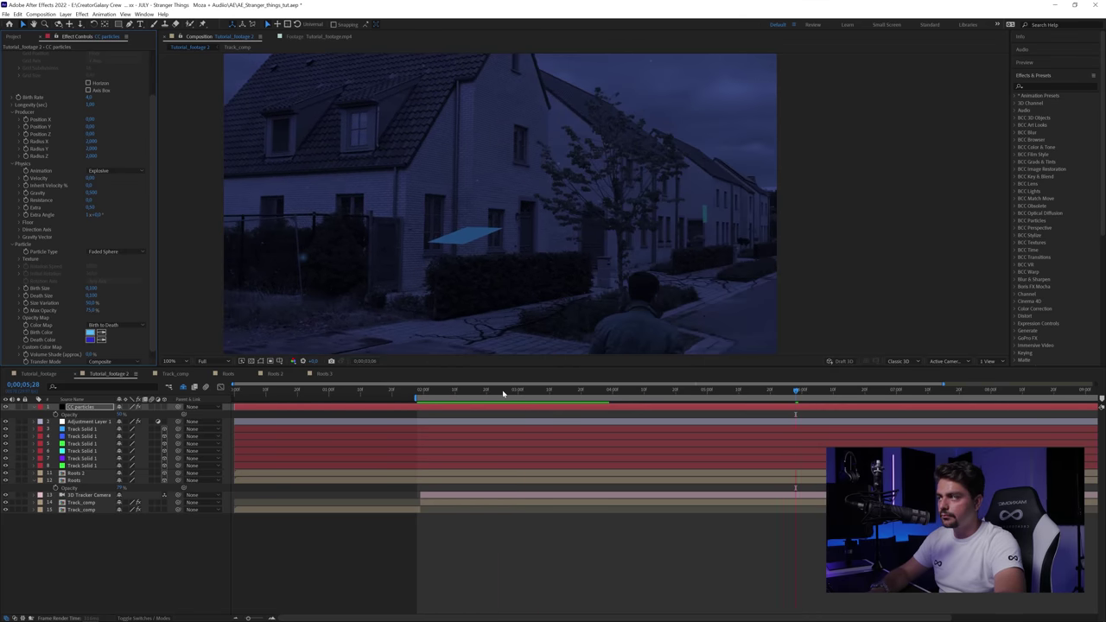
click(503, 394)
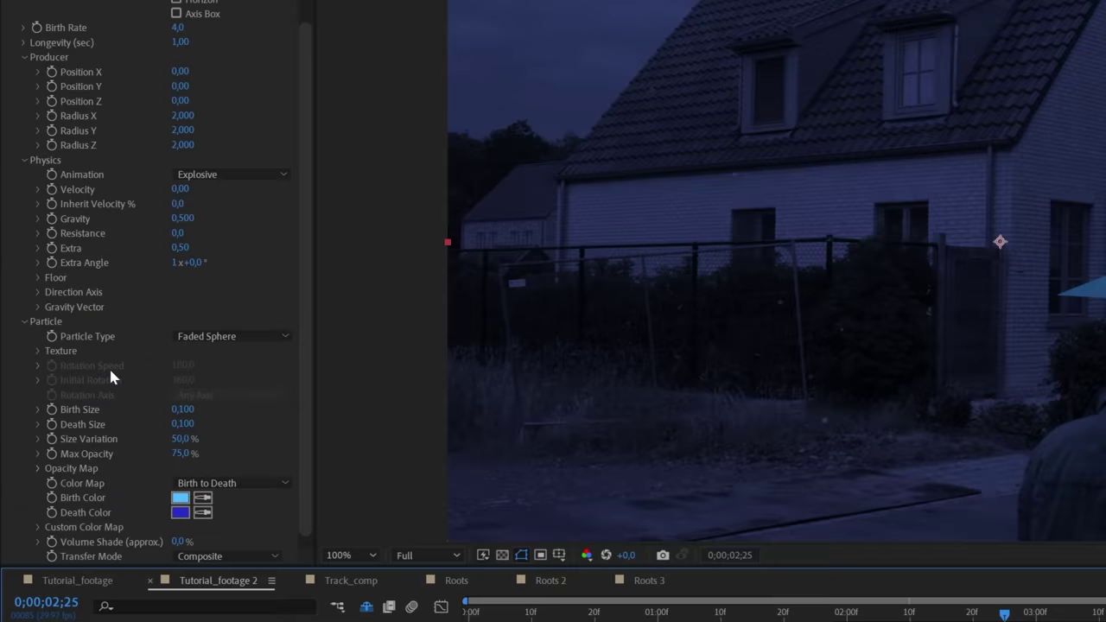
Remove the particles' fall by setting Gravity Y and Gravity to 0, and preview the shot
click(38, 308)
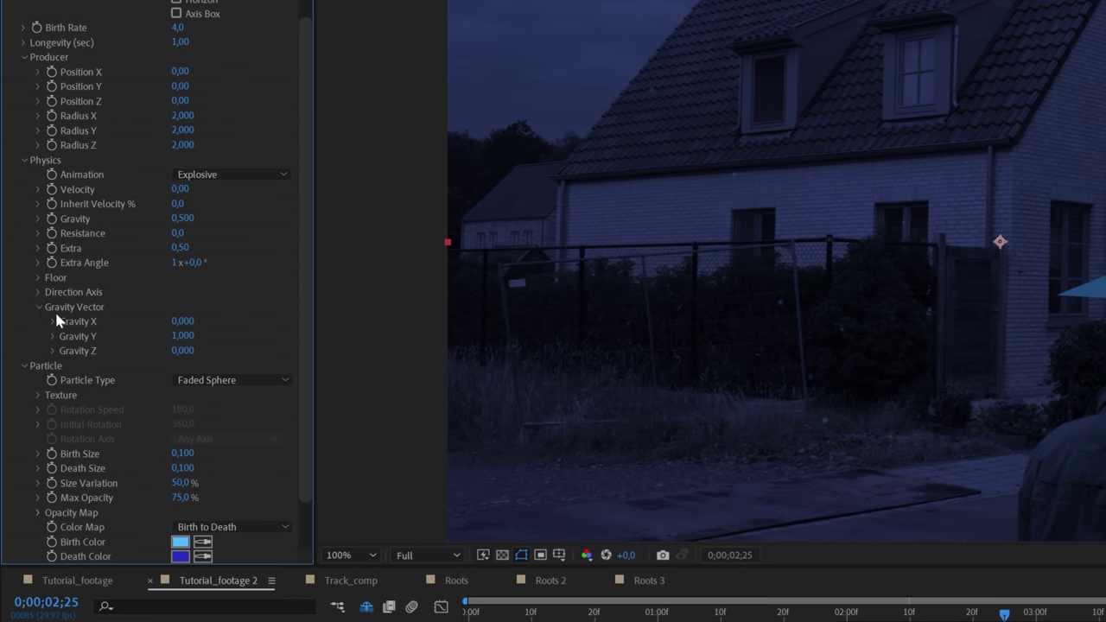
click(183, 335)
text(0)
key(Return)
click(182, 218)
text(0)
key(Return)
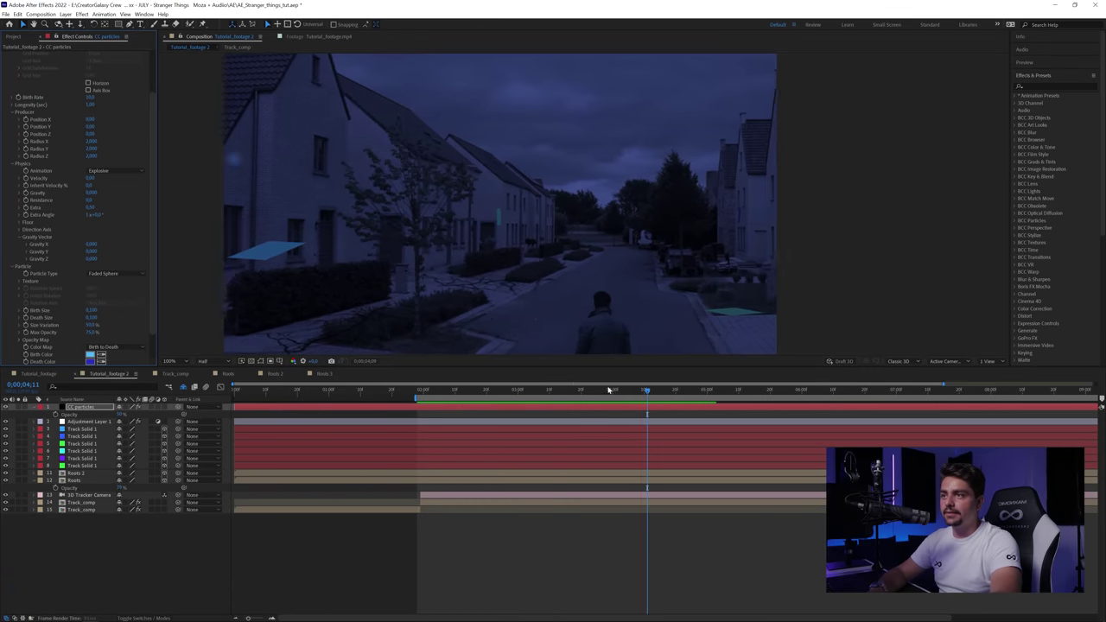
key(space)
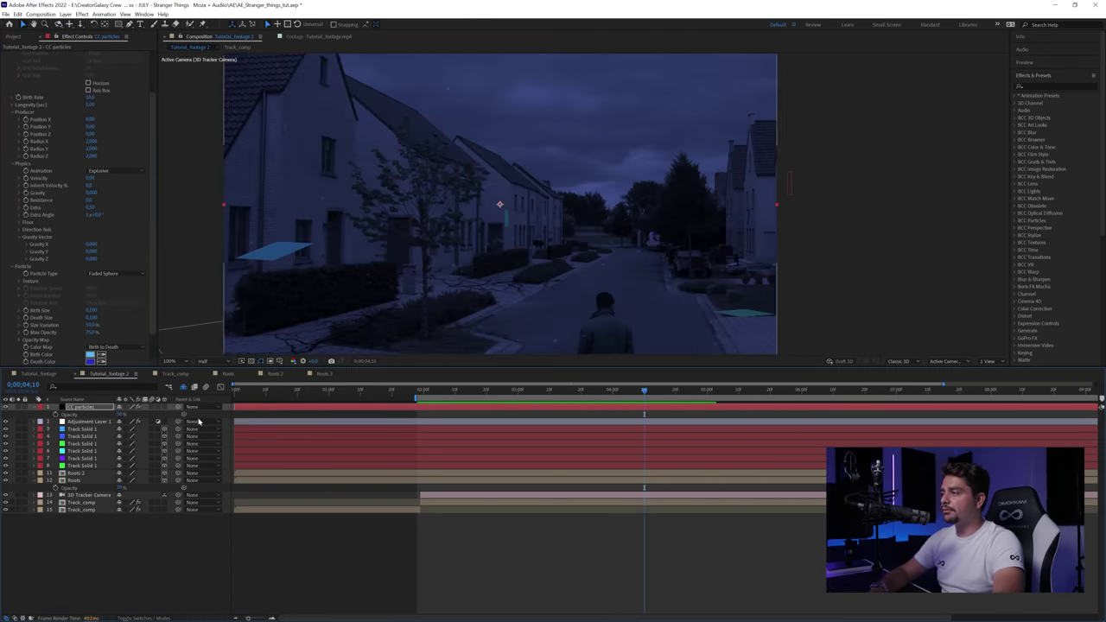
Enable motion blur on the CC particles layer and check the particles at several points of the shot
click(151, 408)
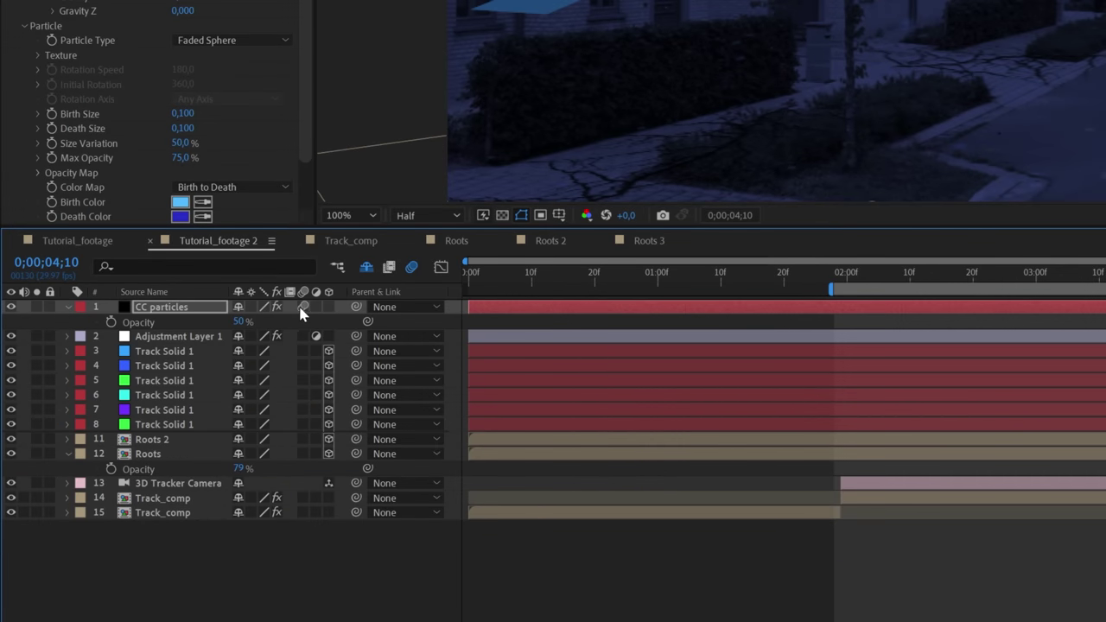
click(1052, 273)
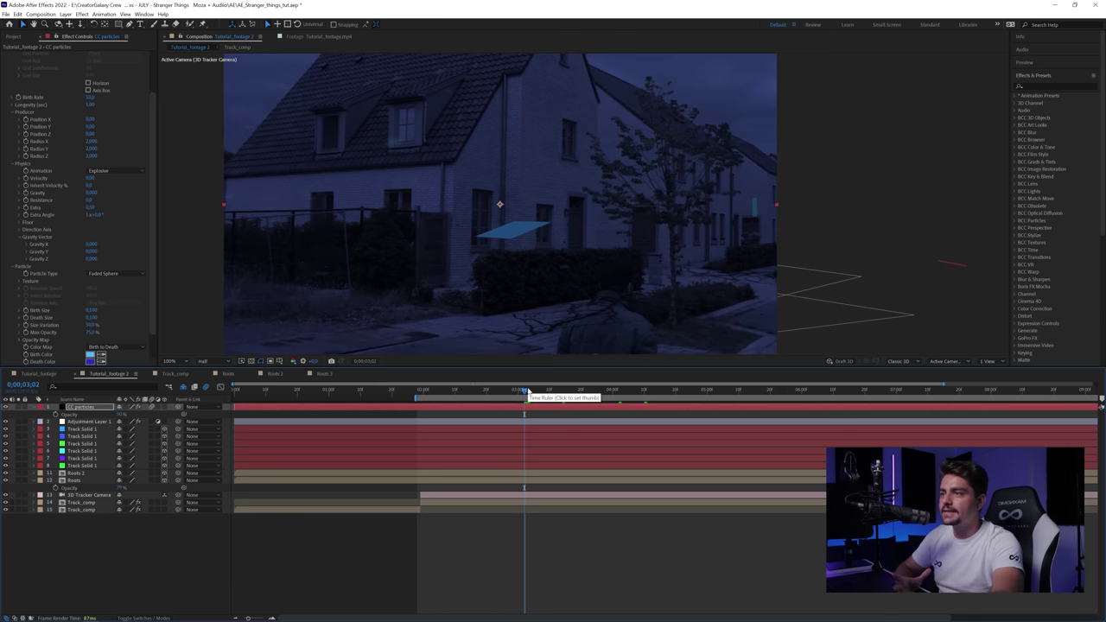
click(635, 391)
drag(635, 392, 666, 392)
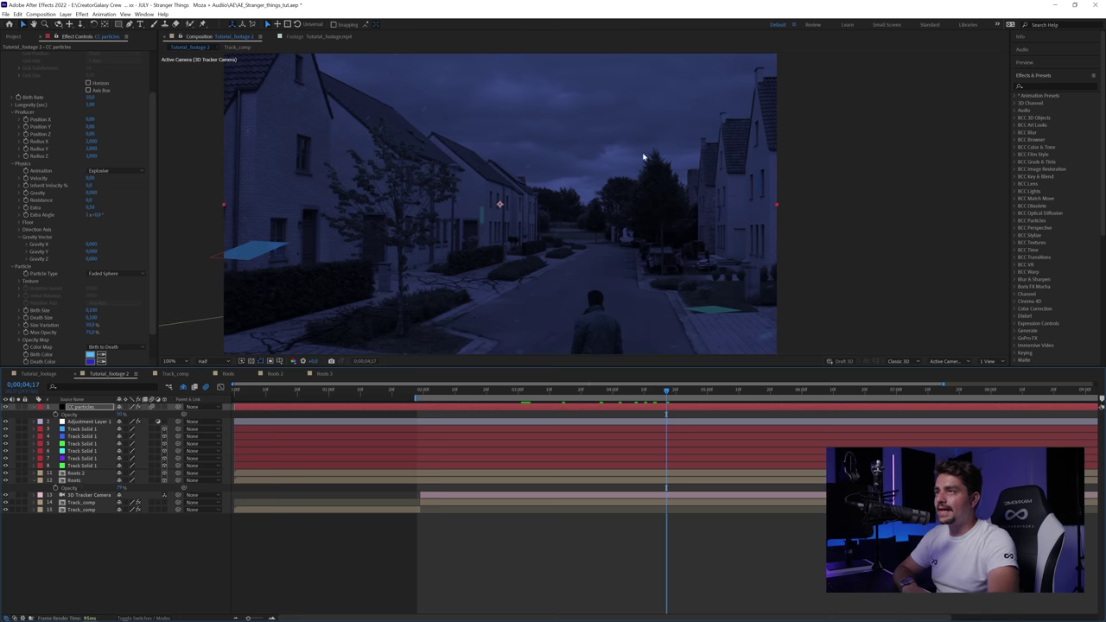
Add a second adjustment layer above CC particles and apply the Curves effect to it
right_click(122, 543)
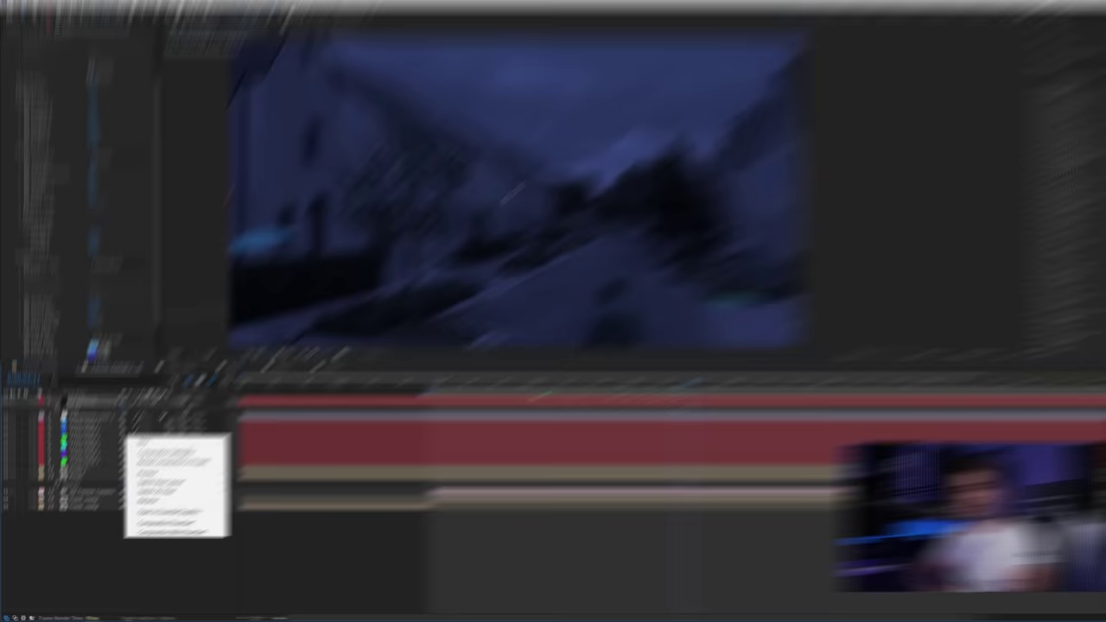
mouse_move(139, 446)
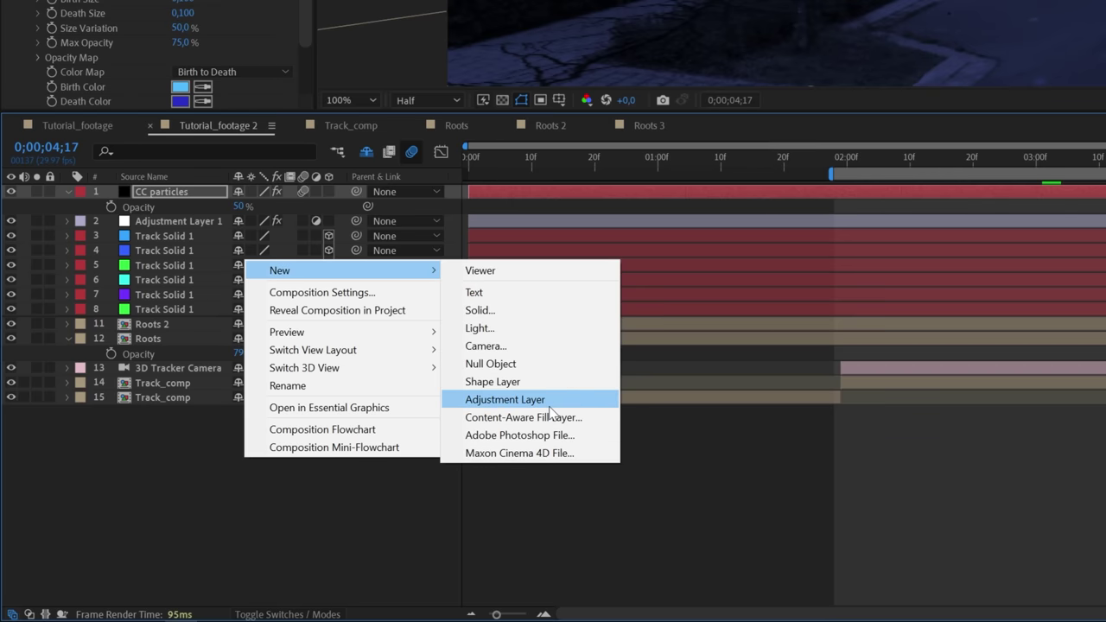
click(550, 406)
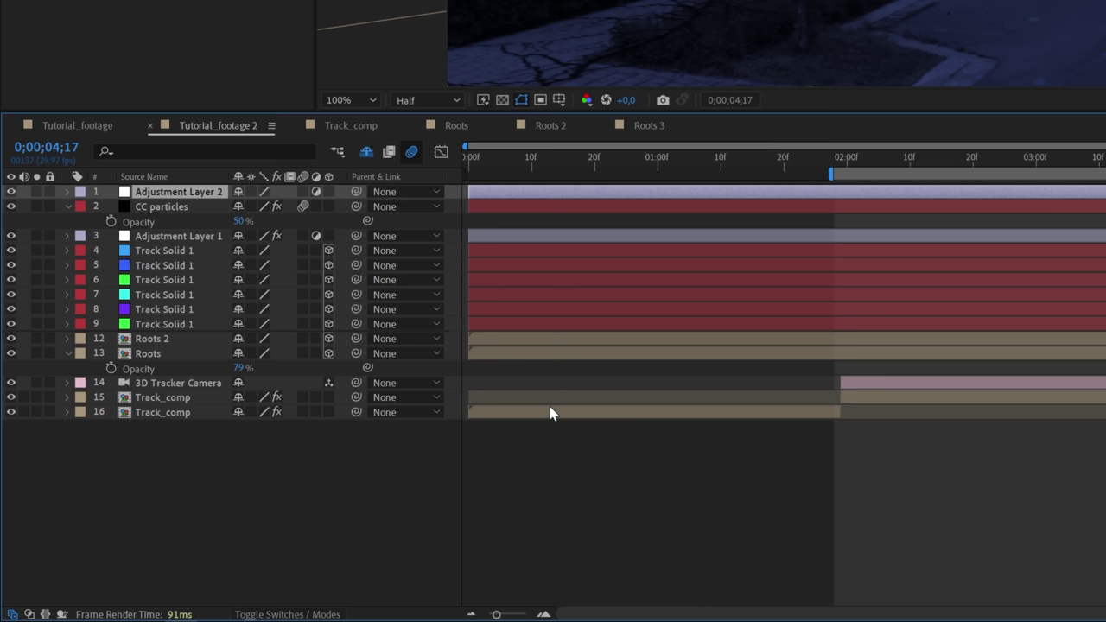
key(ctrl+space)
text(cur)
key(Return)
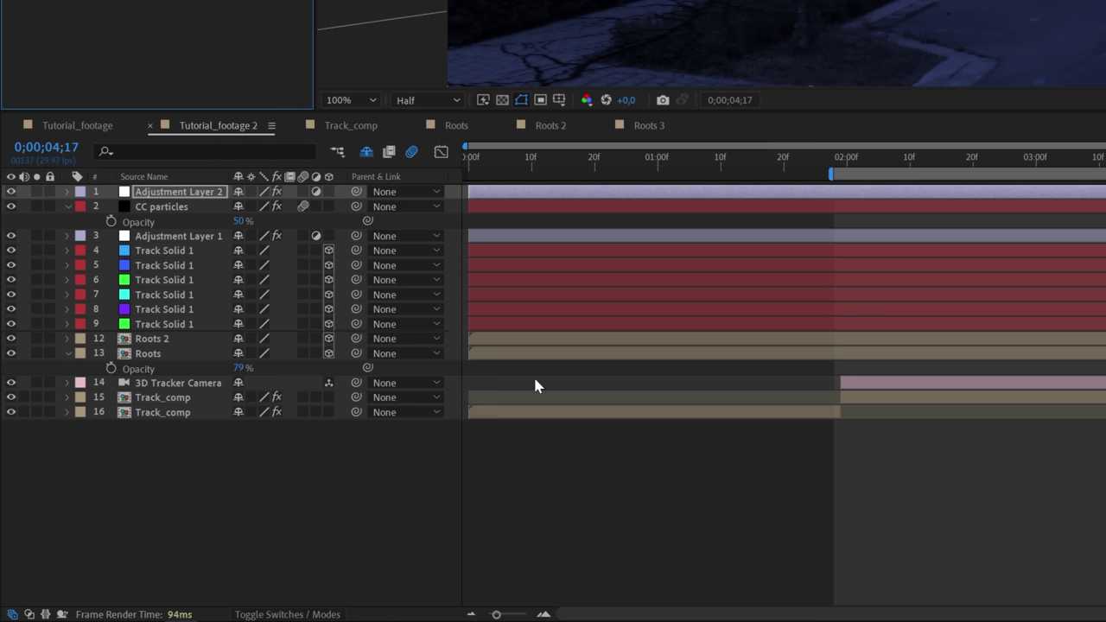
Shape the RGB curve into an S-curve with lowered shadows and slightly raised highlights to add contrast
drag(84, 222, 96, 237)
drag(122, 208, 123, 182)
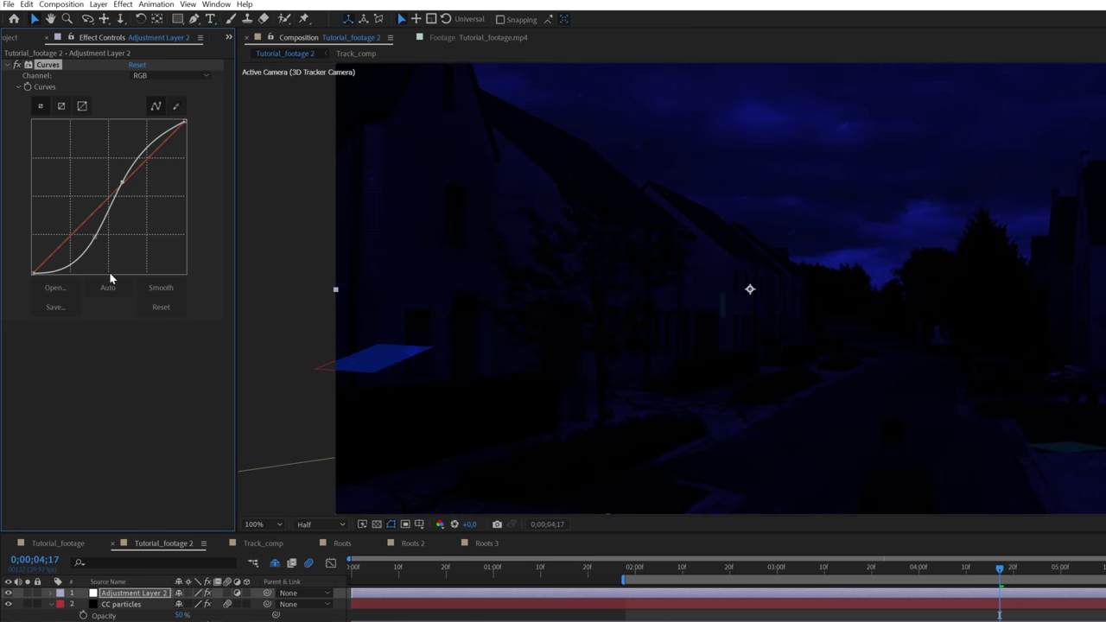
drag(95, 235, 56, 271)
Apply the Tint effect to Adjustment Layer 2 and set Amount to Tint to 25%
key(ctrl+space)
text(tint)
key(Return)
click(138, 359)
text(25)
key(Return)
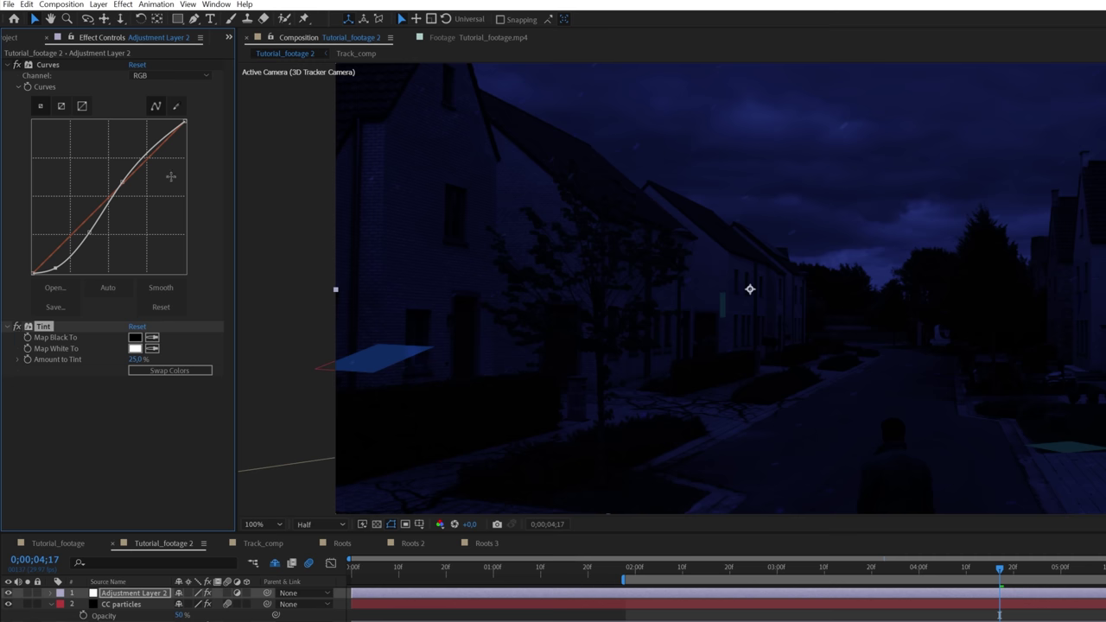
Draw a wide elliptical mask over the sky on Adjustment Layer 2 and feather it by 500 pixels
click(177, 19)
click(242, 47)
scroll(889, 249, down, 2)
drag(616, 103, 1080, 287)
key(f)
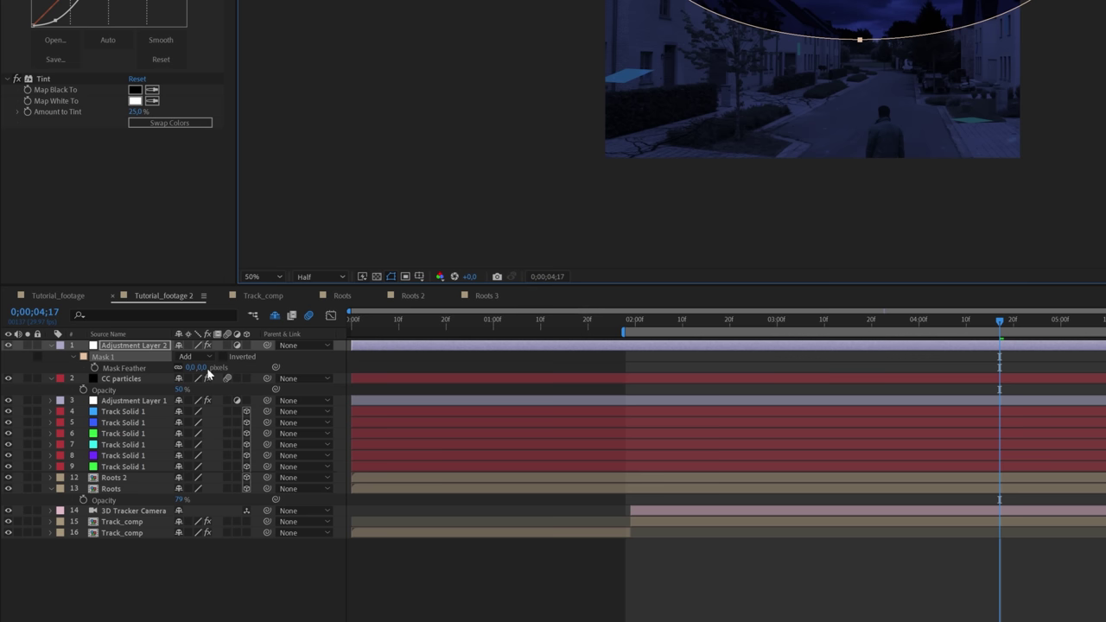
click(210, 368)
text(500)
key(Return)
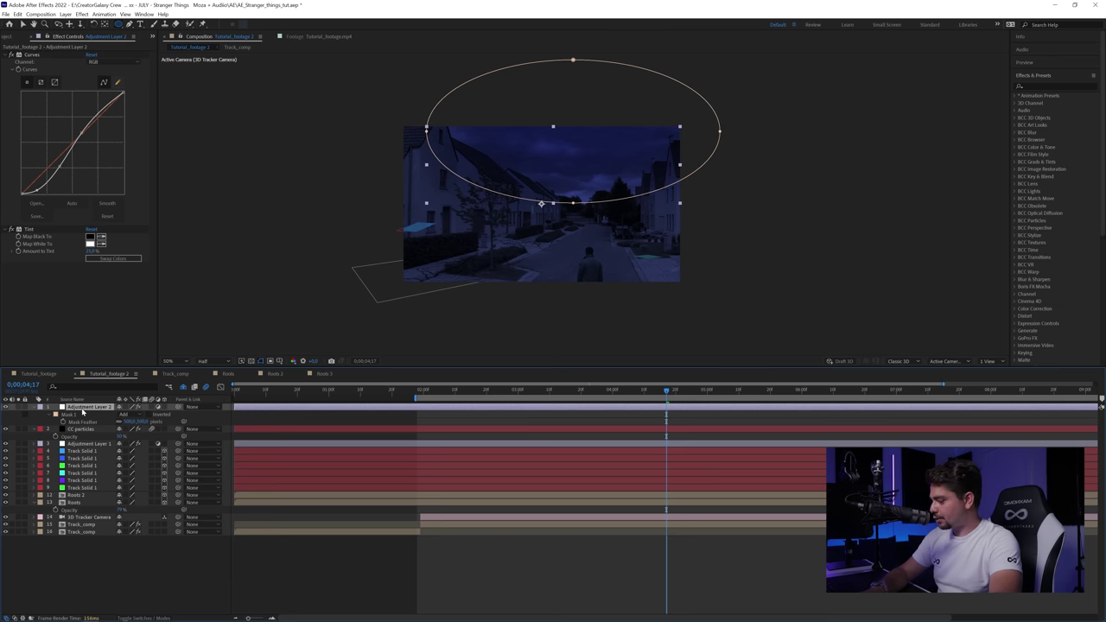
Enable Mask Path keyframing on Adjustment Layer 2 at 0;00;04;17, and reposition the ellipse over the sky at 0;00;01;28
key(m)
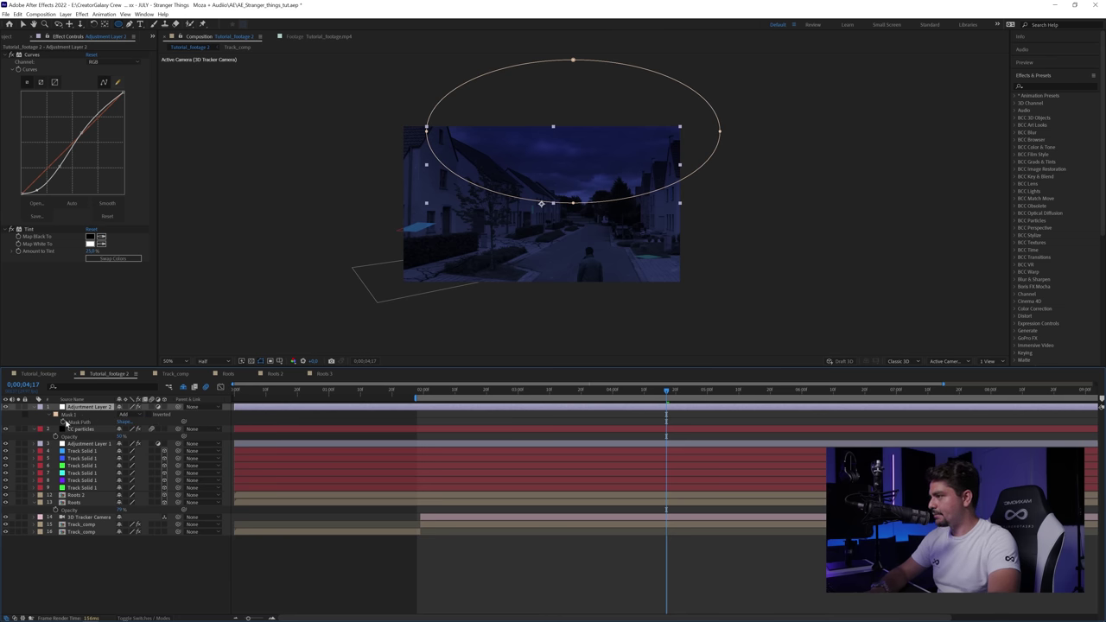
click(63, 422)
drag(584, 394, 417, 394)
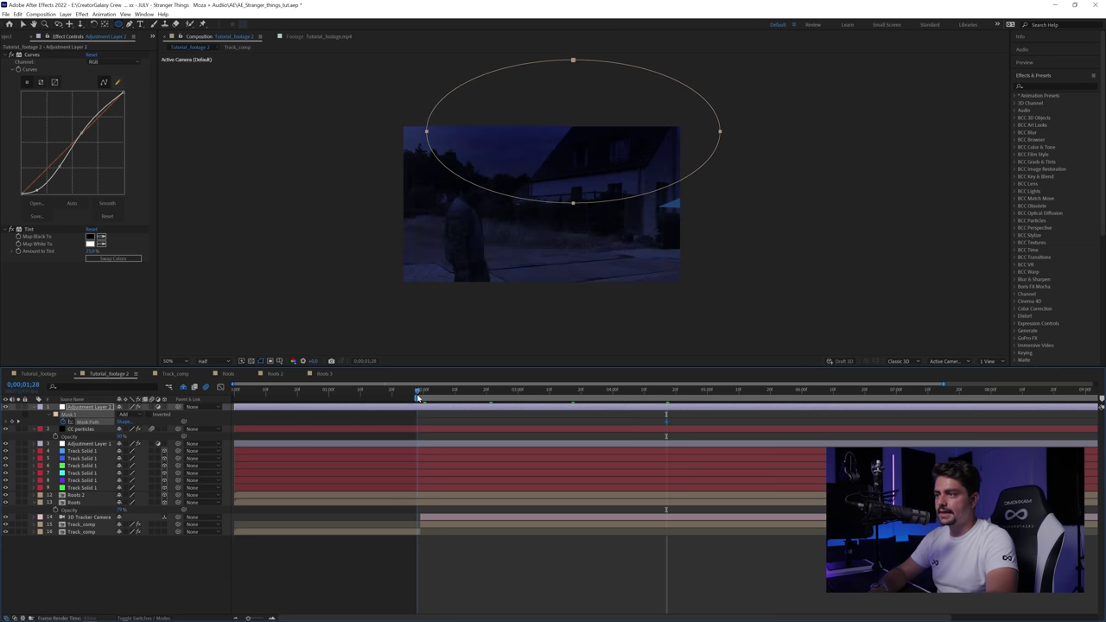
double_click(579, 207)
drag(589, 182, 550, 160)
Keyframe the sky mask at 0;00;03;09, widening the ellipse and moving it up so its lower edge clears most of the house
click(556, 393)
drag(576, 200, 653, 189)
drag(556, 393, 546, 401)
double_click(630, 185)
drag(630, 185, 529, 191)
drag(676, 191, 678, 115)
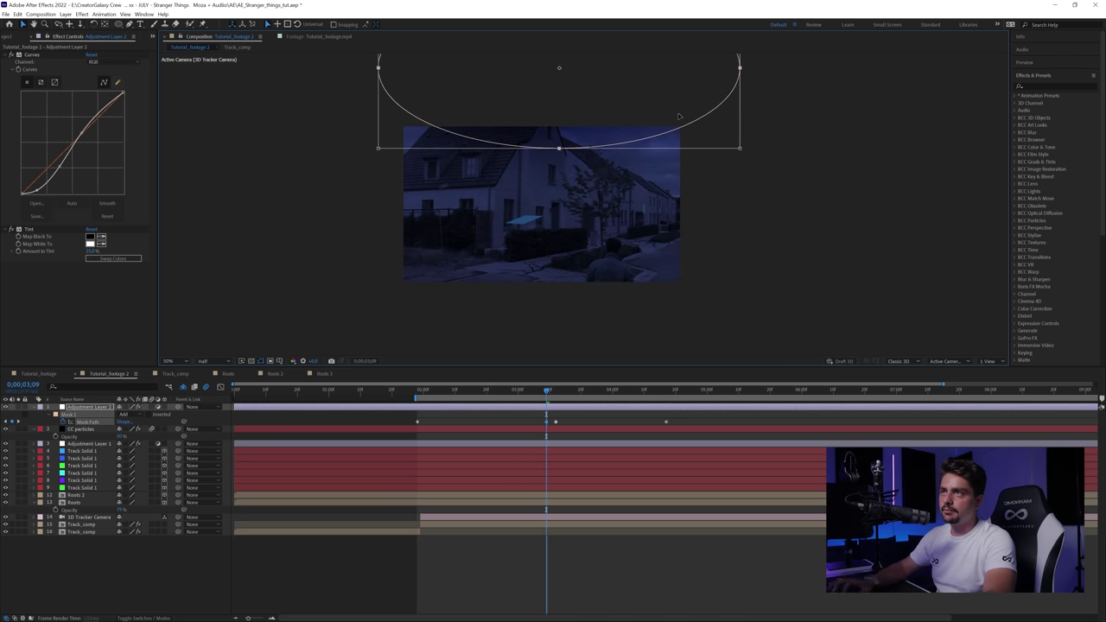
Delete the extra Mask Path keyframe just after 0;00;03;09 and preview the mask animation
drag(567, 416, 552, 426)
key(Delete)
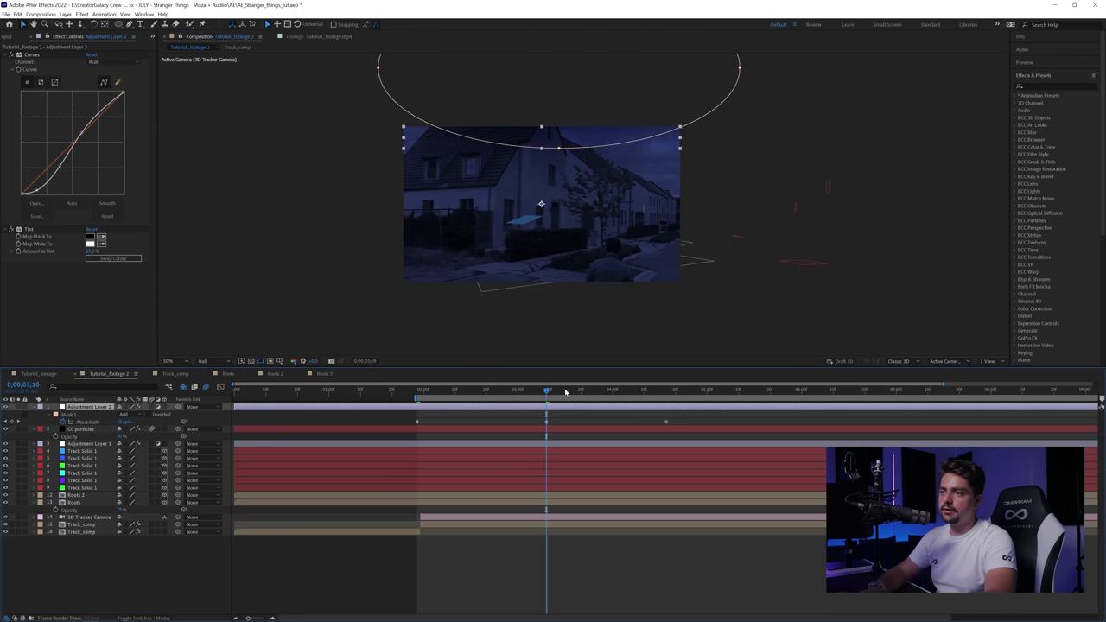
key(space)
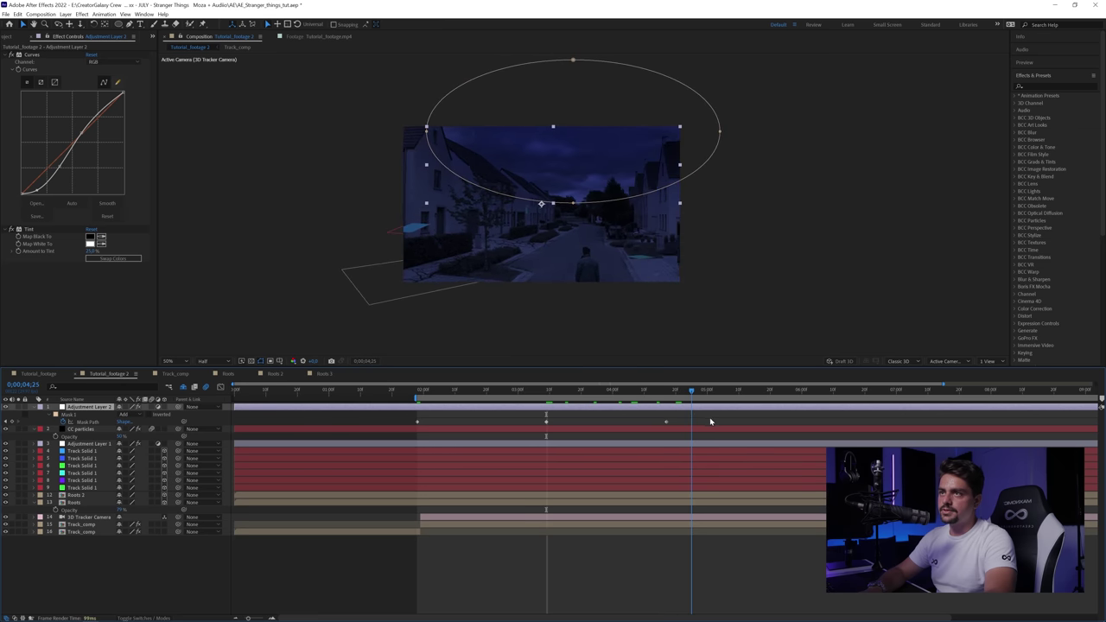
drag(954, 440, 559, 450)
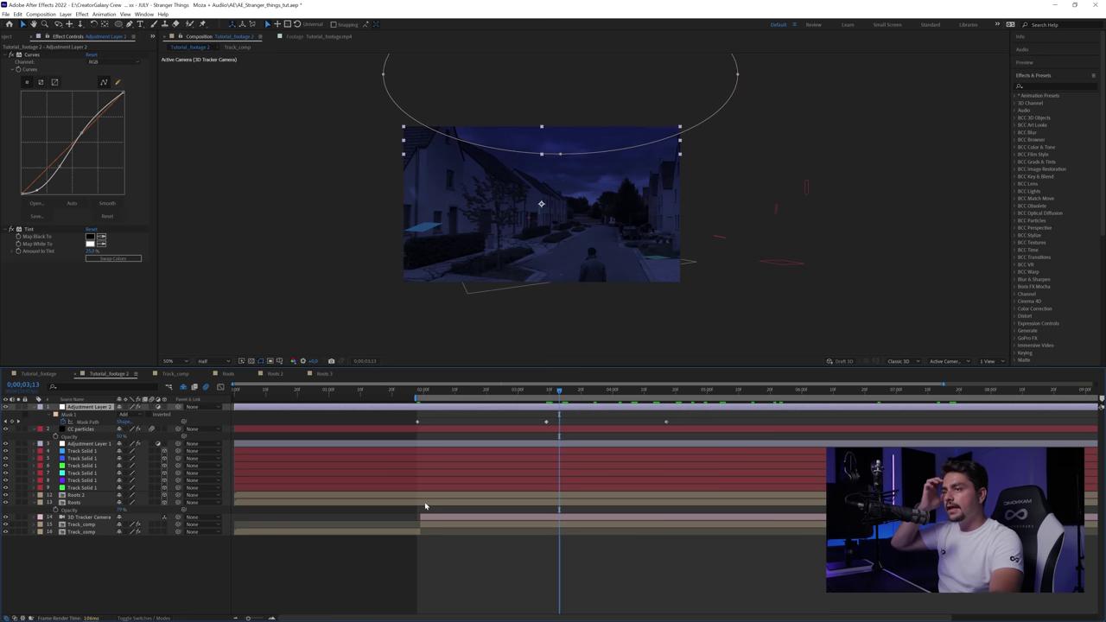
Add a third adjustment layer on top of the stack and apply the Exposure effect to it at 0;00;06;10
right_click(182, 551)
mouse_move(226, 487)
click(307, 522)
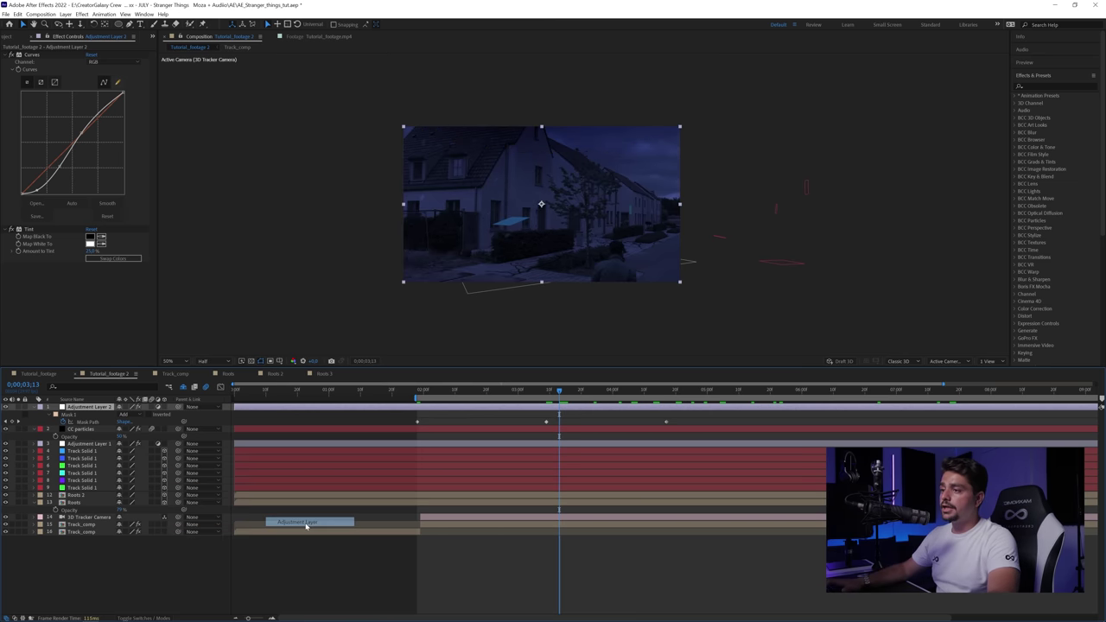
drag(811, 397, 833, 397)
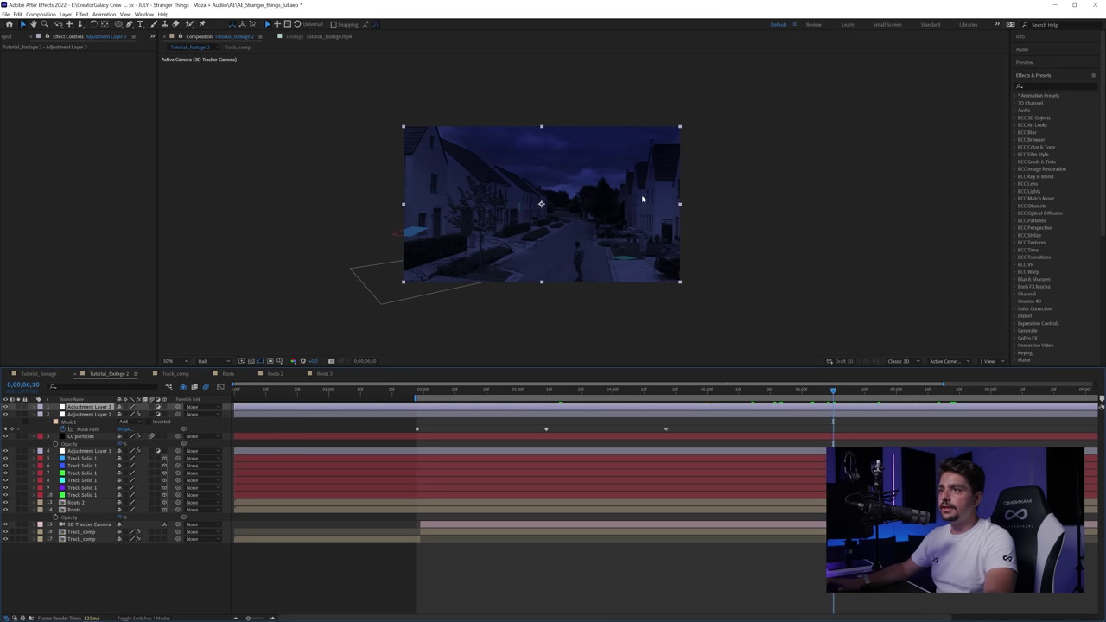
scroll(643, 199, up, 2)
scroll(644, 201, down, 1)
key(ctrl+space)
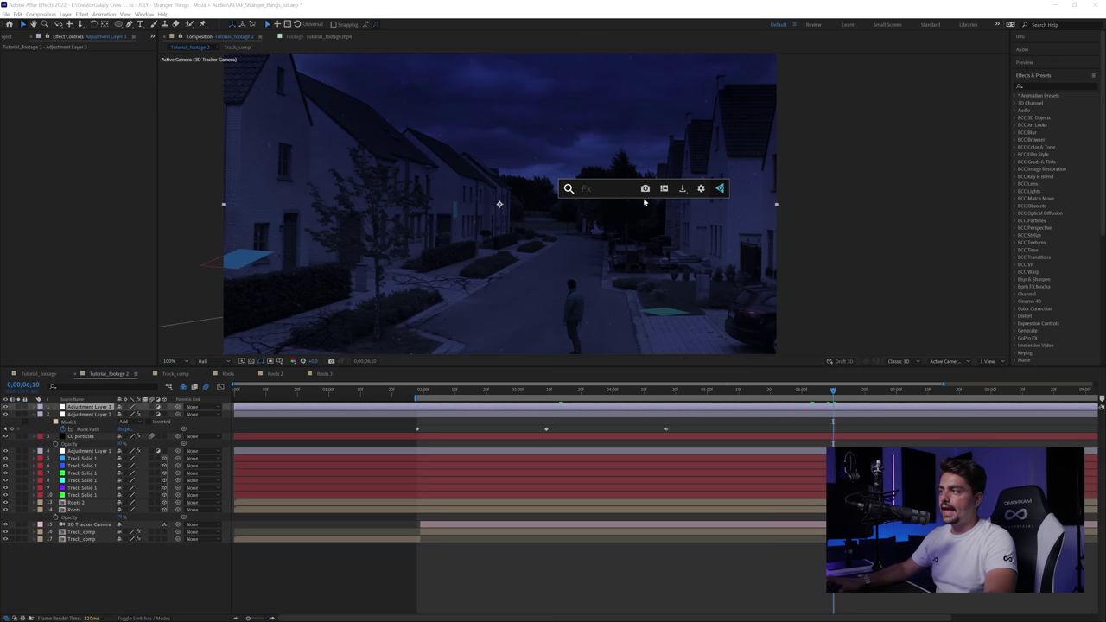
text(expo)
key(Return)
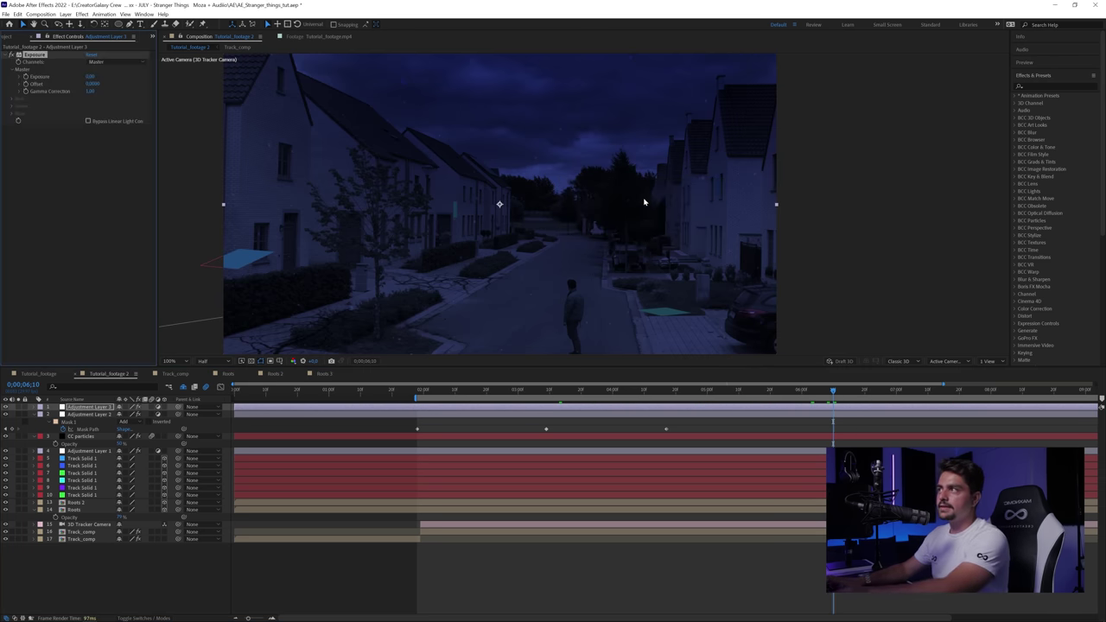
Apply Tint to Adjustment Layer 3 with Map White To set to red, and raise Exposure while lowering Gamma Correction
key(ctrl+space)
text(tint)
key(Return)
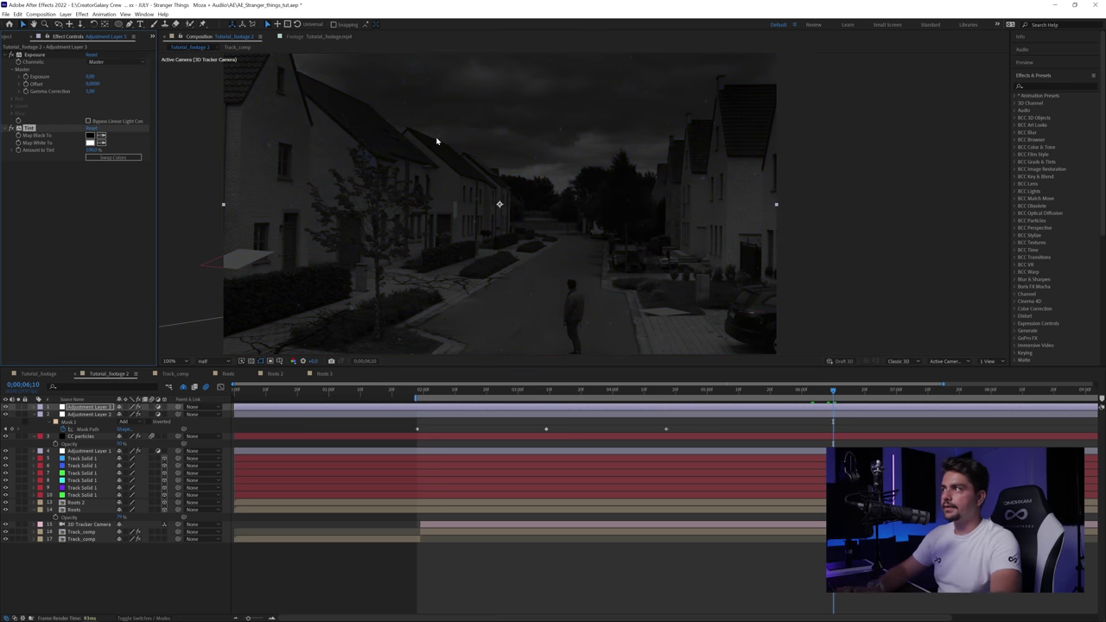
click(90, 143)
click(594, 427)
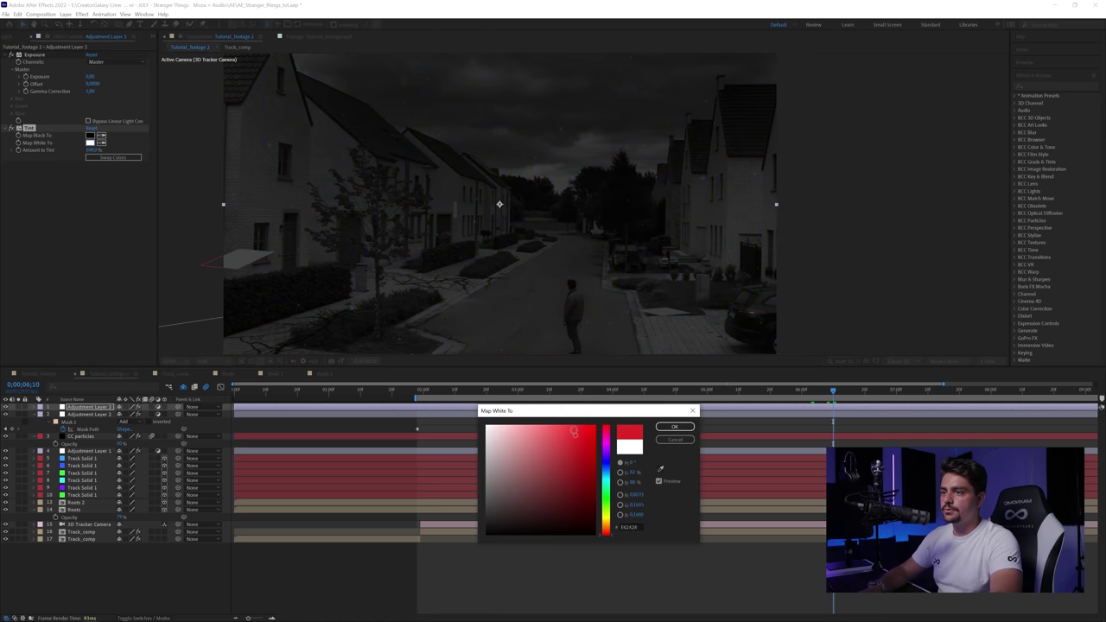
key(Return)
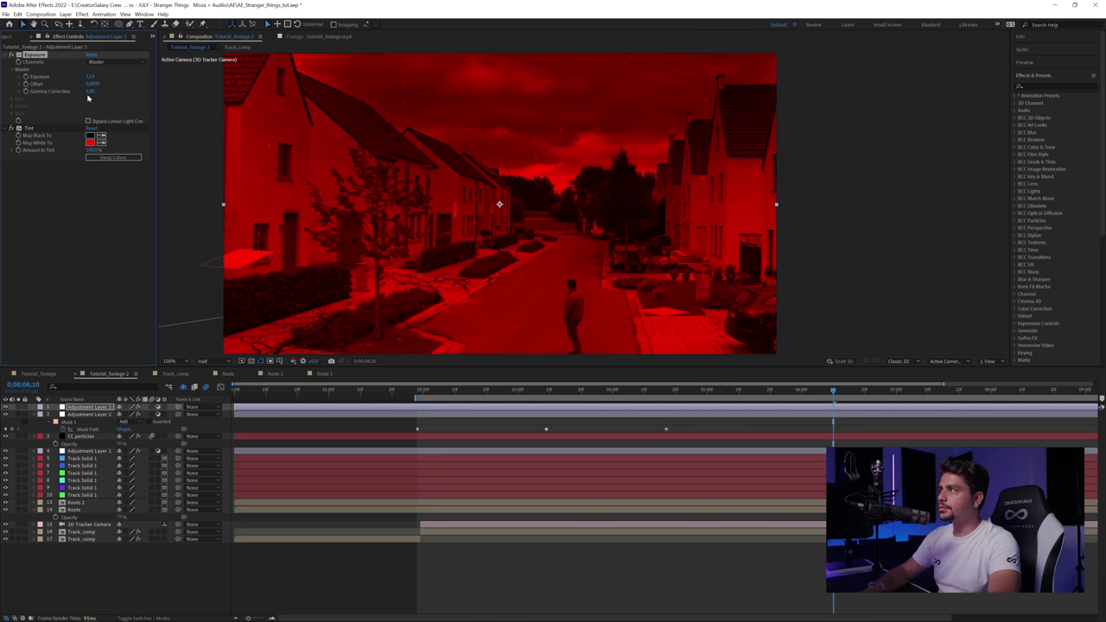
drag(67, 91, 65, 91)
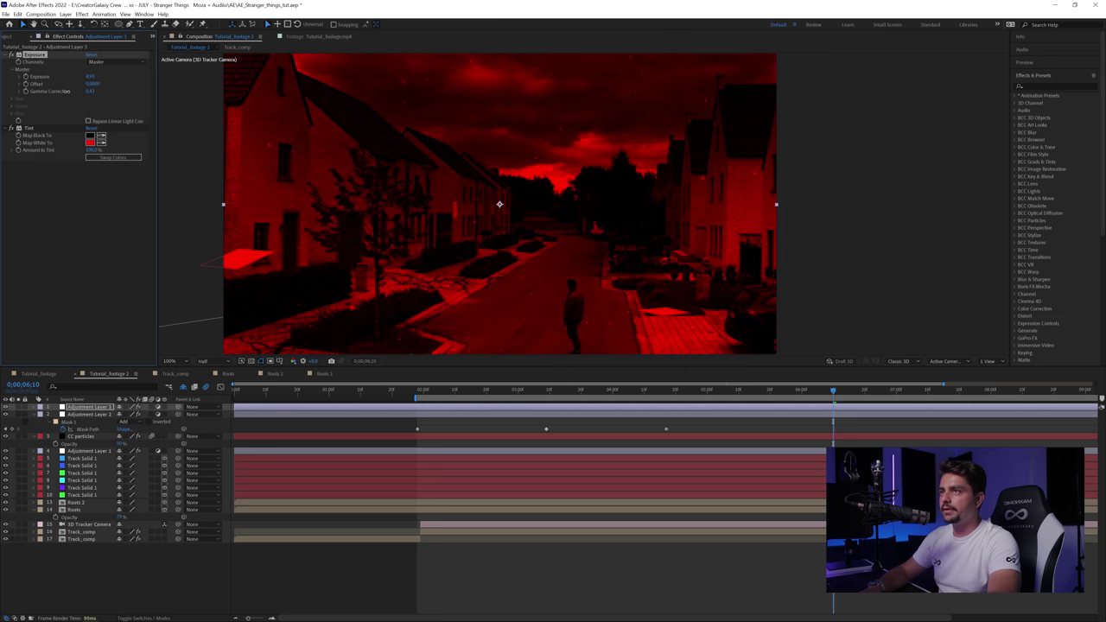
Draw an elliptical mask in the sky on Adjustment Layer 3, feather it about 390 pixels, and increase the Exposure
click(118, 24)
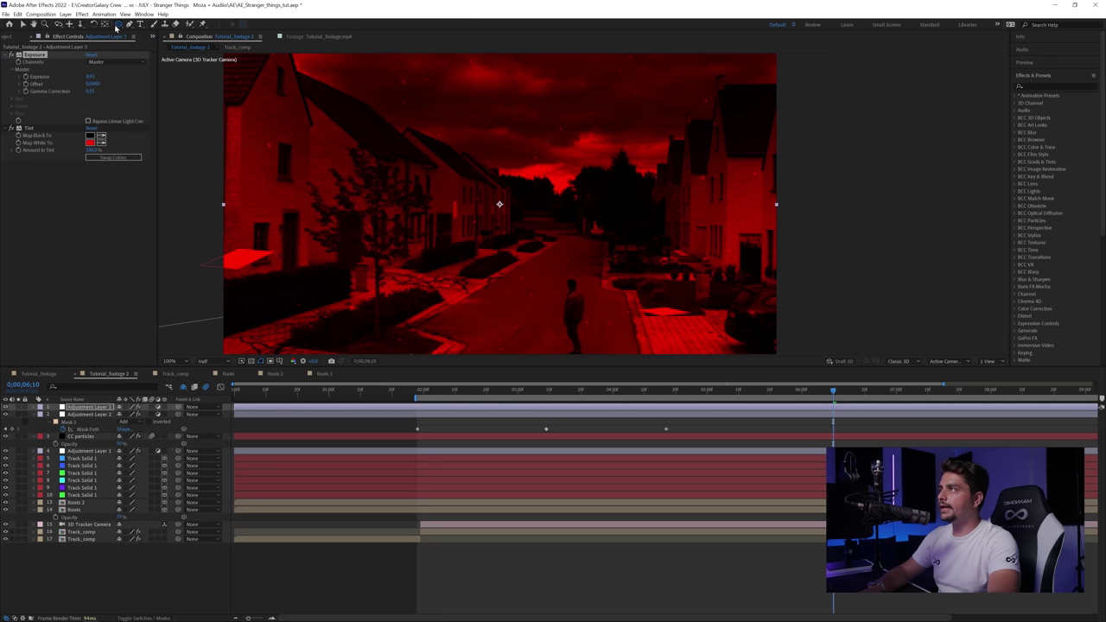
drag(494, 94, 559, 140)
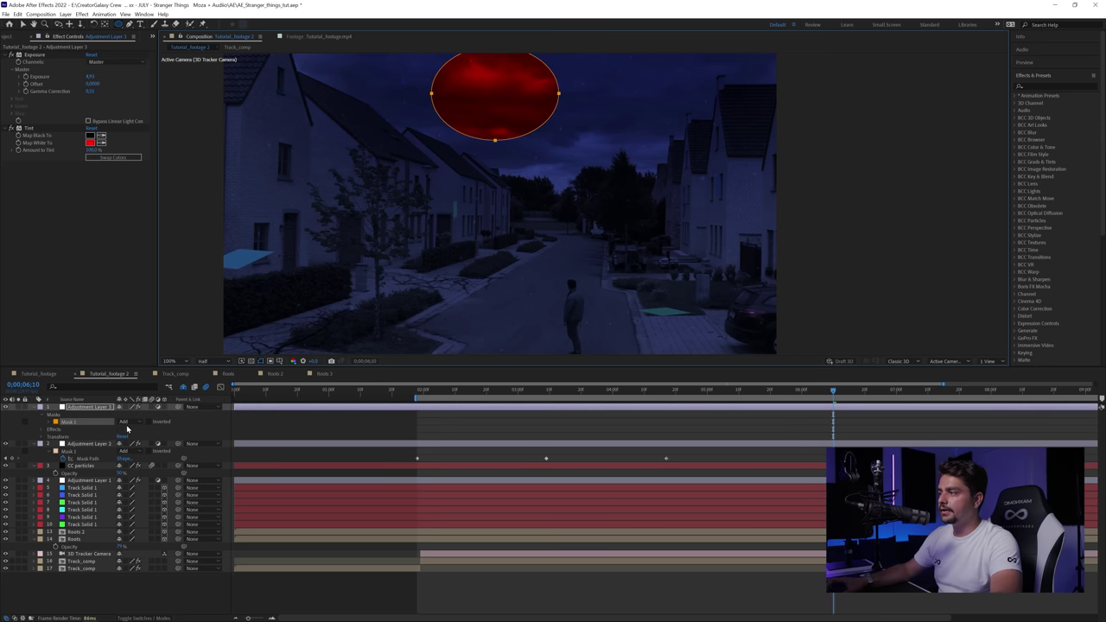
key(f)
drag(133, 422, 315, 420)
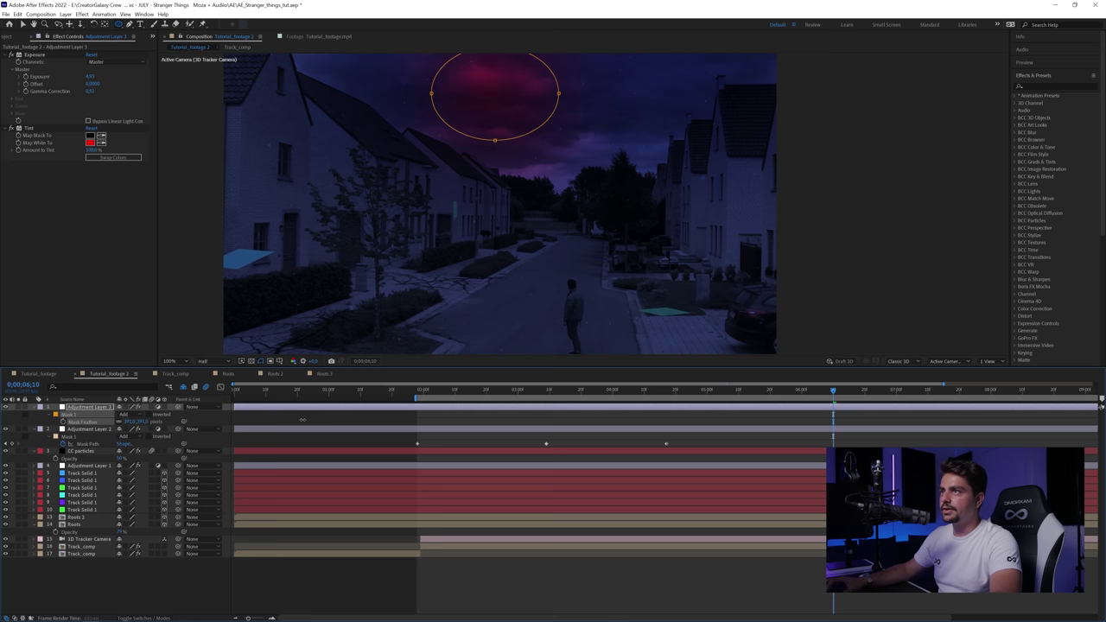
click(295, 422)
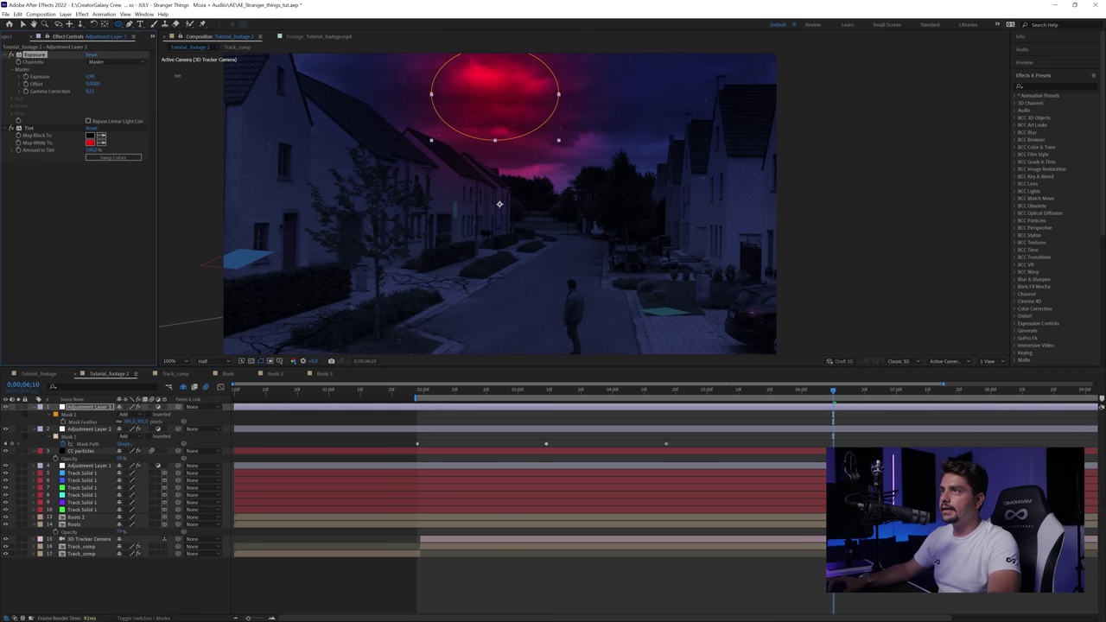
mouse_move(129, 82)
mouse_down()
mouse_move(117, 84)
mouse_move(125, 92)
mouse_up()
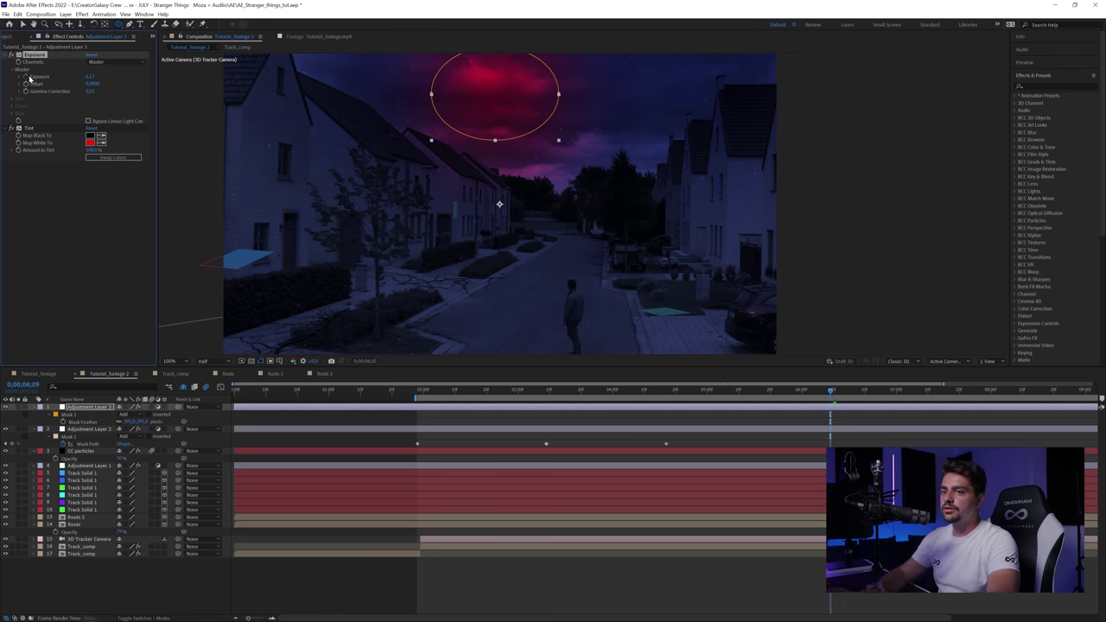
Keyframe Exposure for a lightning flash, setting it to 3 at 0;00;06;07 and 0 at 0;00;06;05 before the bright peak
key(Page_Up)
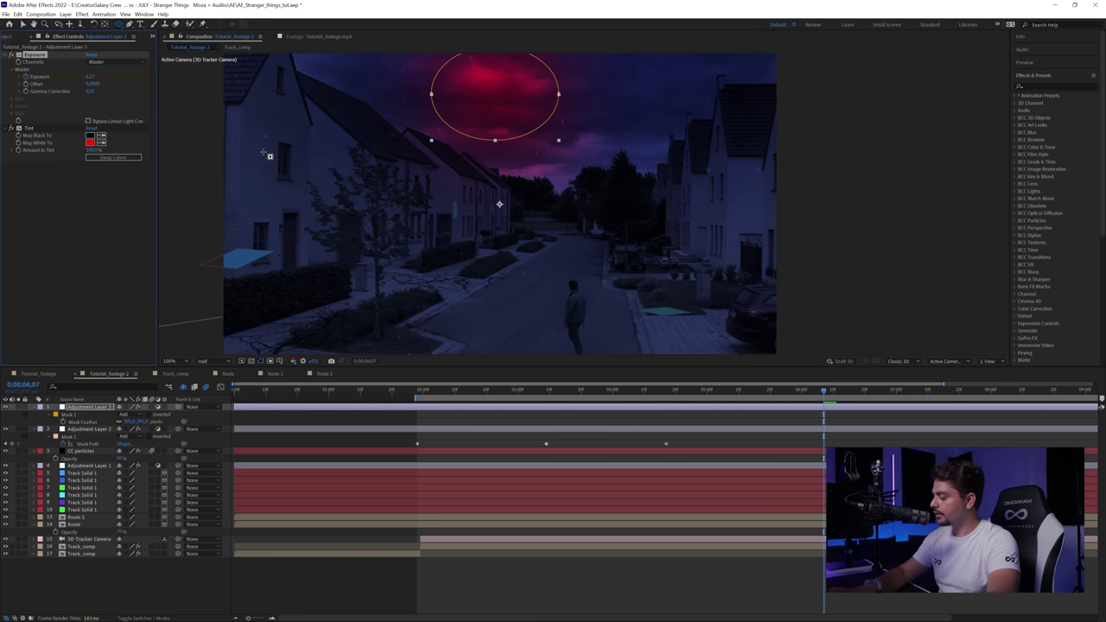
click(26, 76)
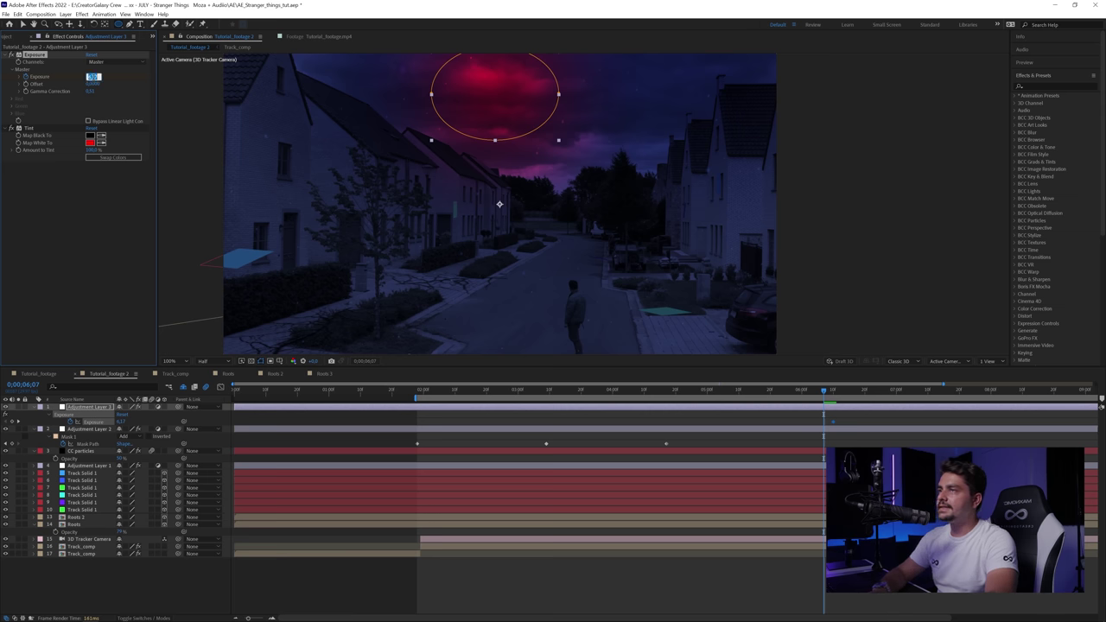
click(94, 84)
key(Page_Down)
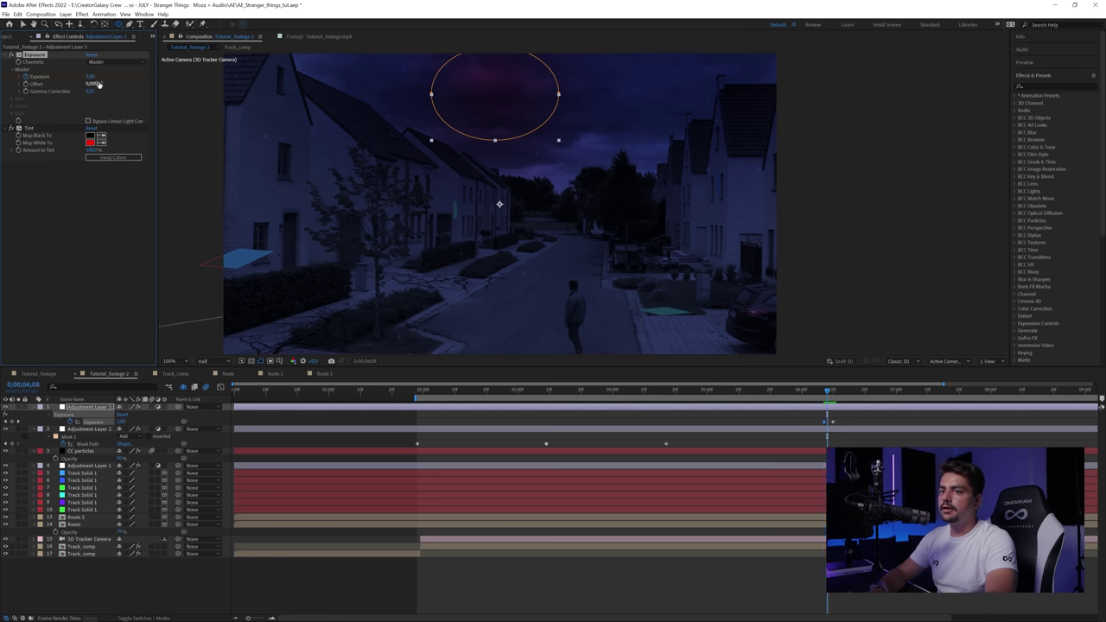
key(Page_Up)
key(Page_Up)
key(Page_Up)
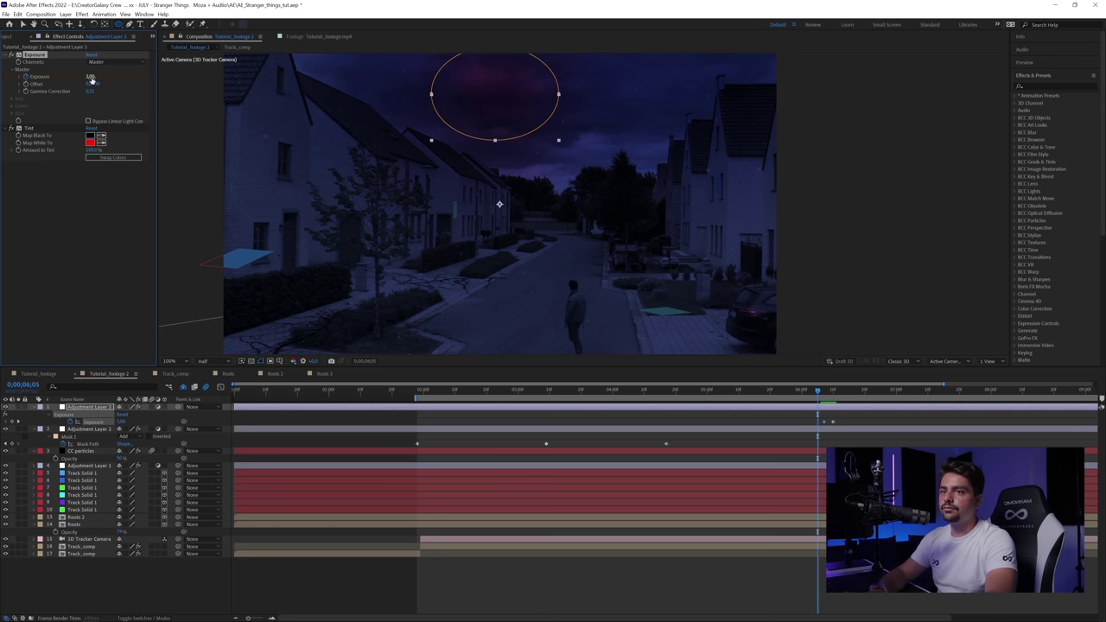
Continue the Exposure flicker with keyframes at 0;00;06;14 and 0;00;06;17, ending at 0 on 0;00;06;20
key(Page_Down)
key(Page_Down)
key(Page_Down)
key(Page_Down)
key(Page_Down)
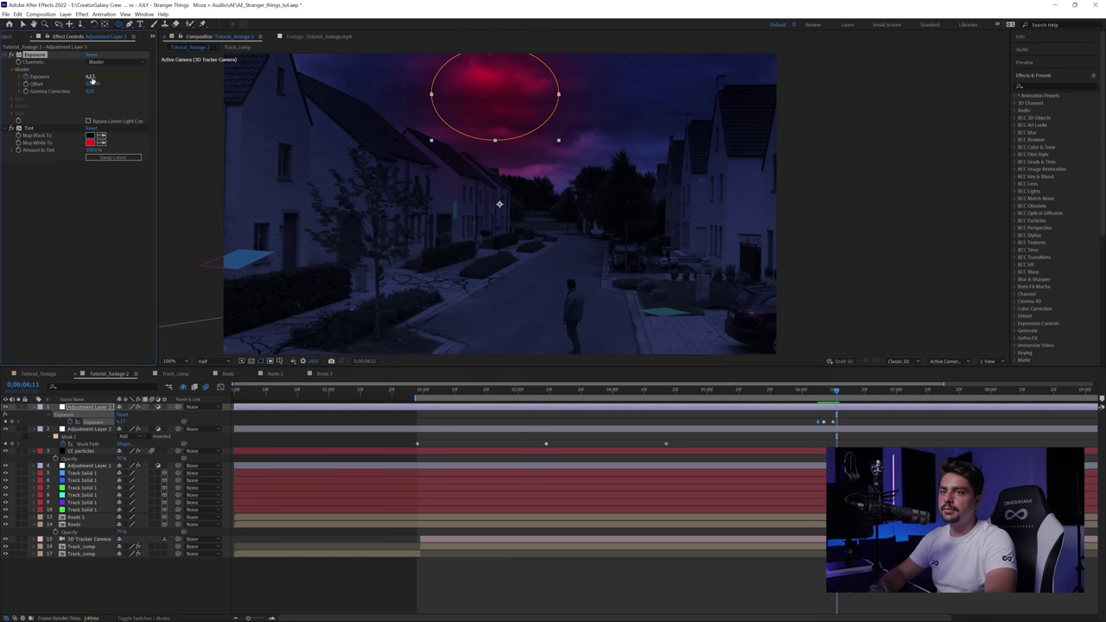
key(Page_Down)
key(Page_Down)
key(Page_Down)
key(Page_Down)
key(Page_Down)
key(Page_Down)
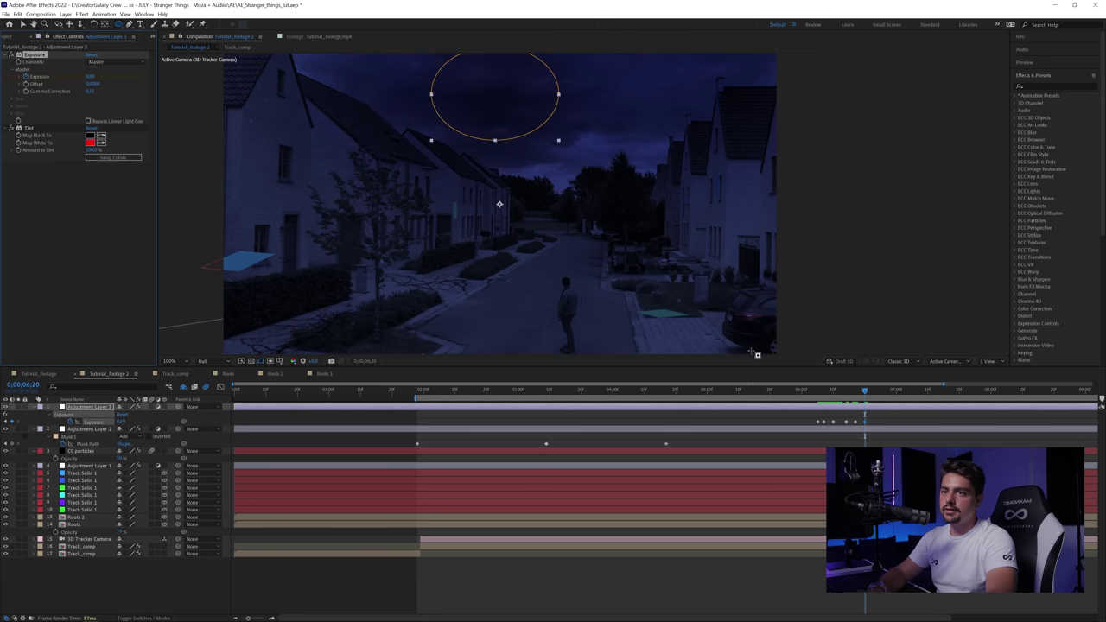
Preview the flash and trim Adjustment Layer 3 to span only 0;00;06;05 to 0;00;06;20
click(818, 394)
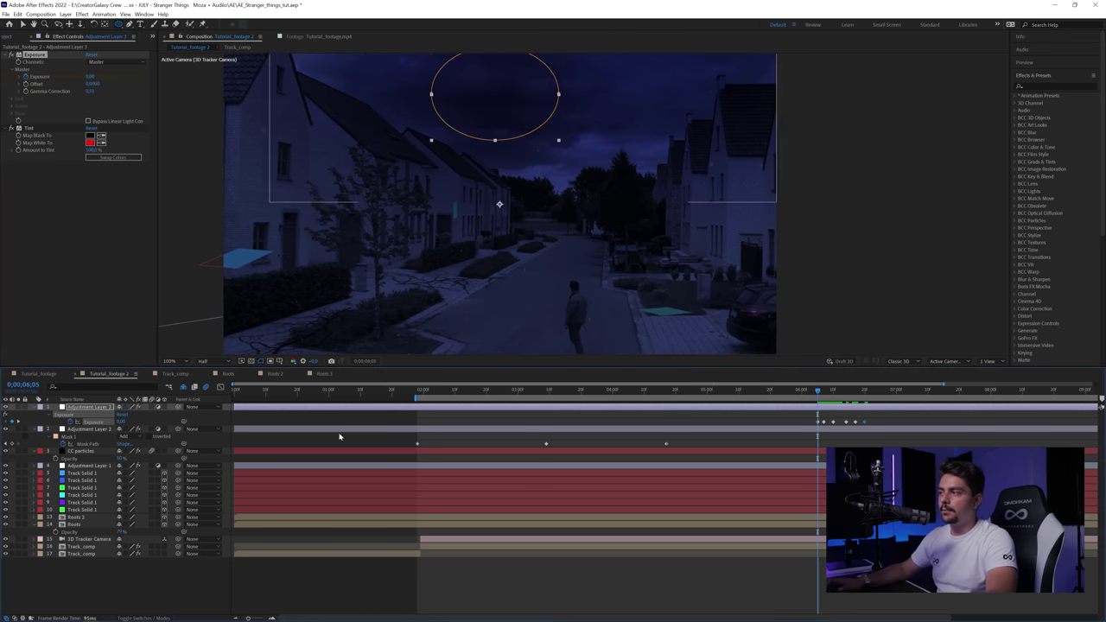
key(space)
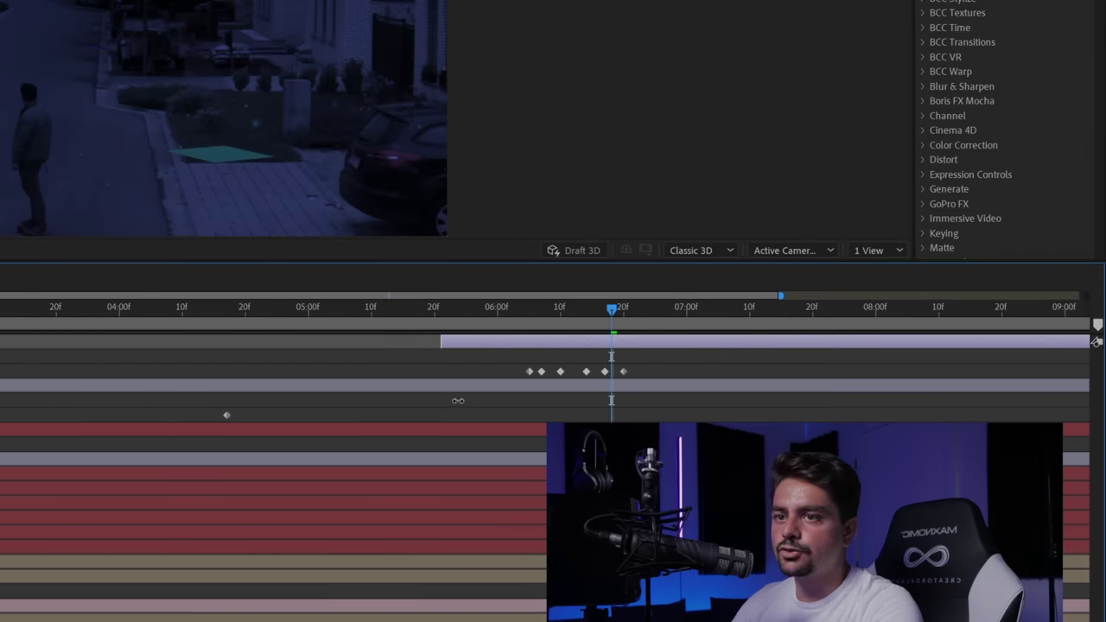
click(626, 310)
key(alt+bracketright)
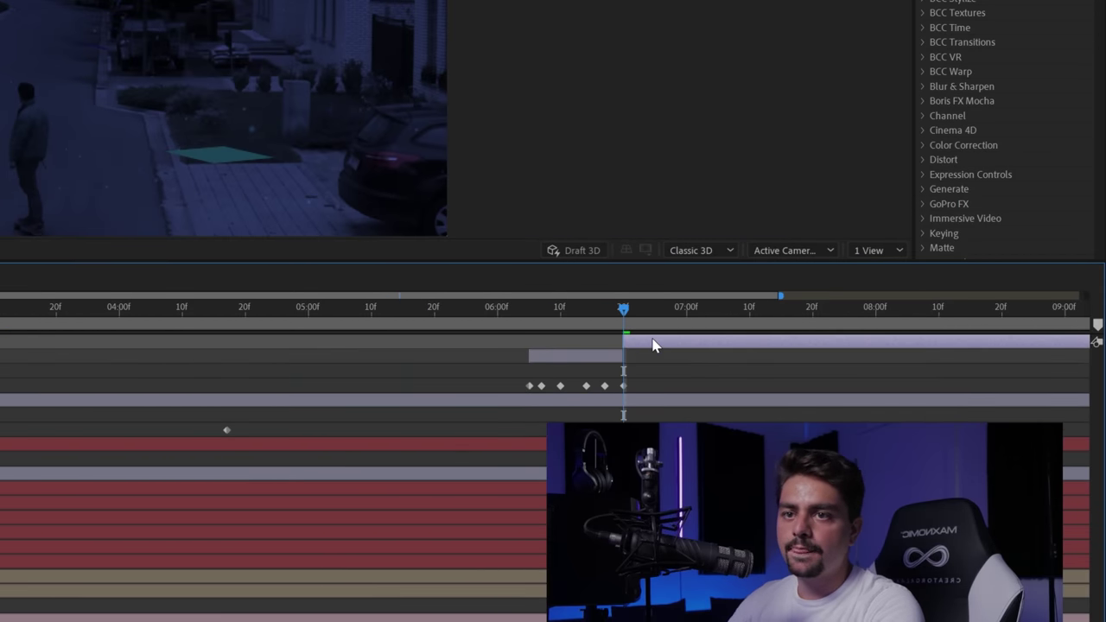
click(589, 343)
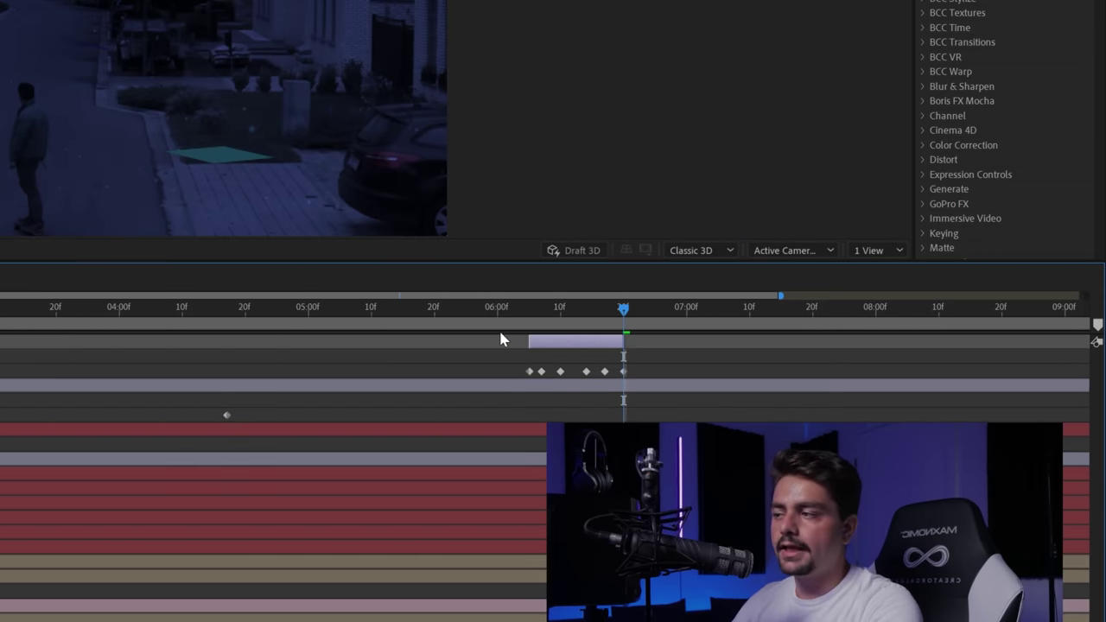
Duplicate the trimmed flash layer, shift the copy to start about 0;00;06;11, and move its mask elsewhere in the sky
key(ctrl+d)
drag(550, 353, 593, 345)
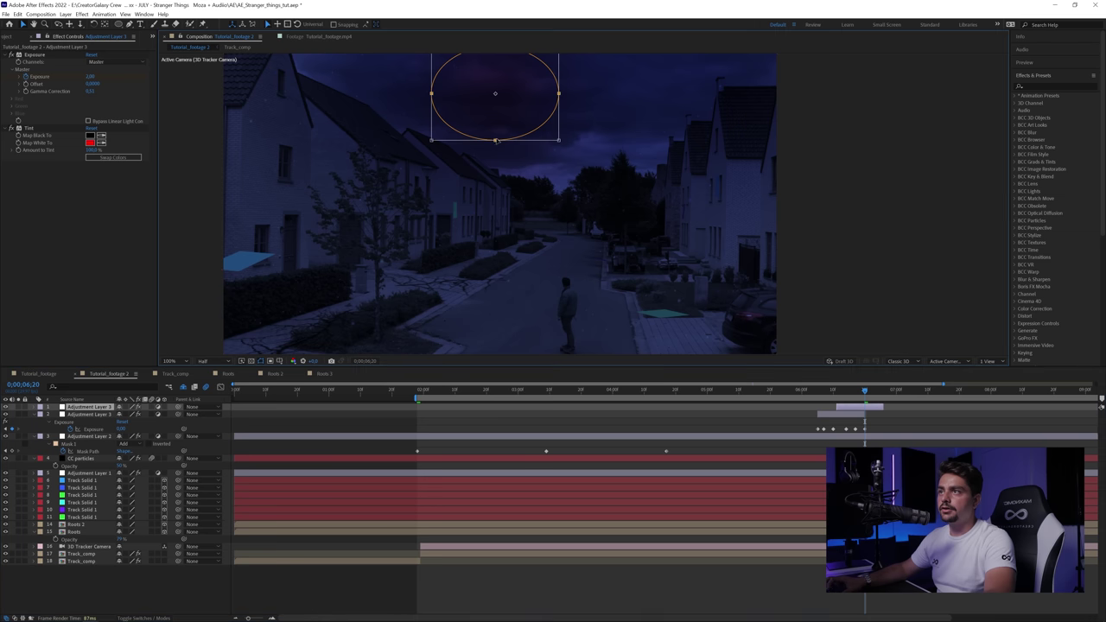
drag(393, 69, 469, 96)
Duplicate the flash layer for two more overlapping flashes shortly after 7 seconds, and reposition the mask in the sky
drag(819, 394, 934, 410)
key(ctrl+d)
click(935, 391)
drag(559, 138, 337, 58)
drag(926, 398, 843, 391)
key(ctrl+d)
Duplicate the first flash layer, delete the copy's mask, and place the unmasked copy below the original
key(F2)
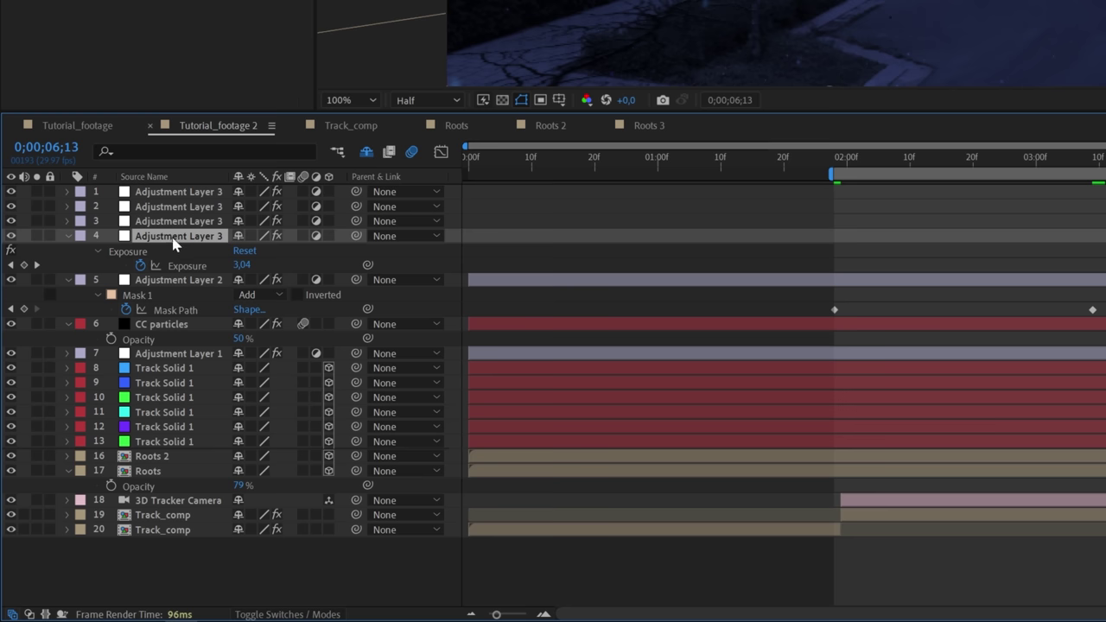
key(ctrl+d)
key(m)
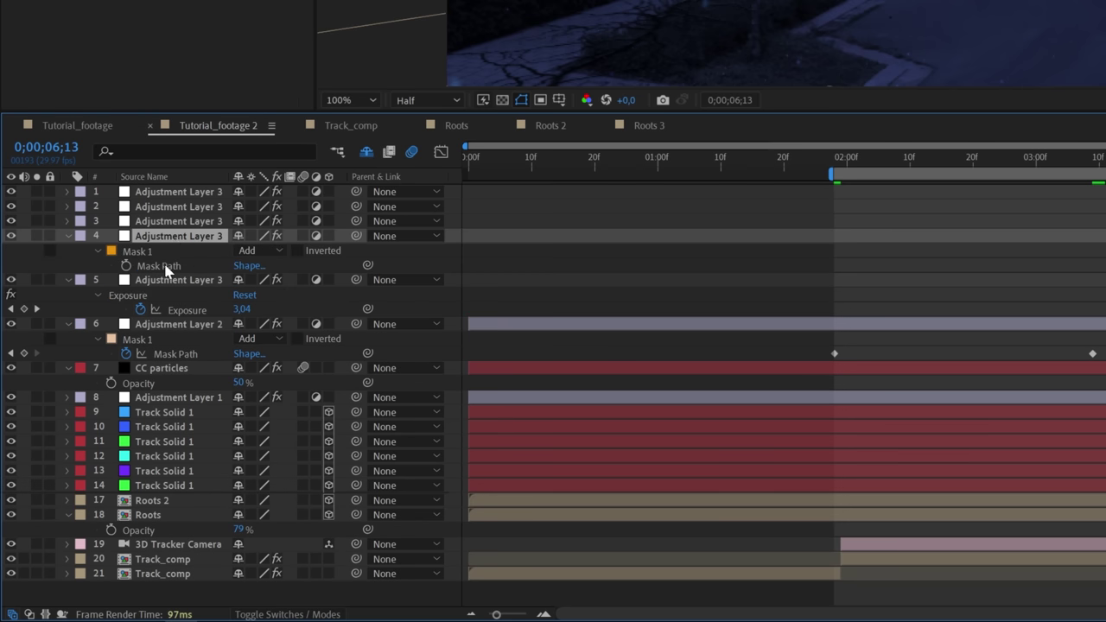
click(144, 254)
key(Delete)
drag(165, 238, 171, 260)
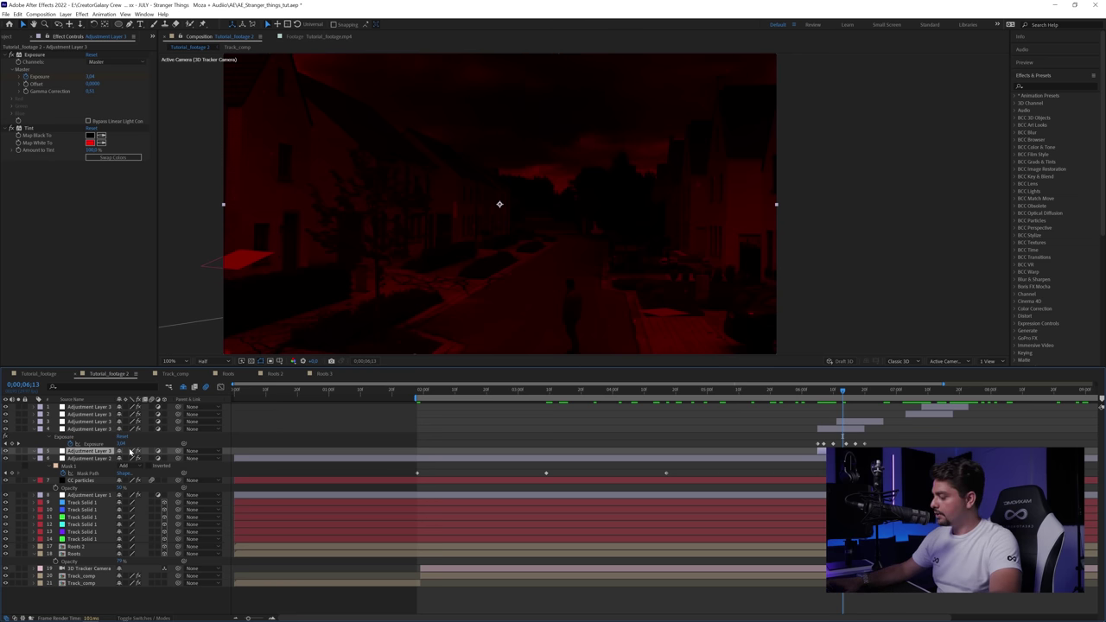
Set the unmasked flash layer's Opacity to 25%
key(t)
click(121, 458)
text(25)
key(Return)
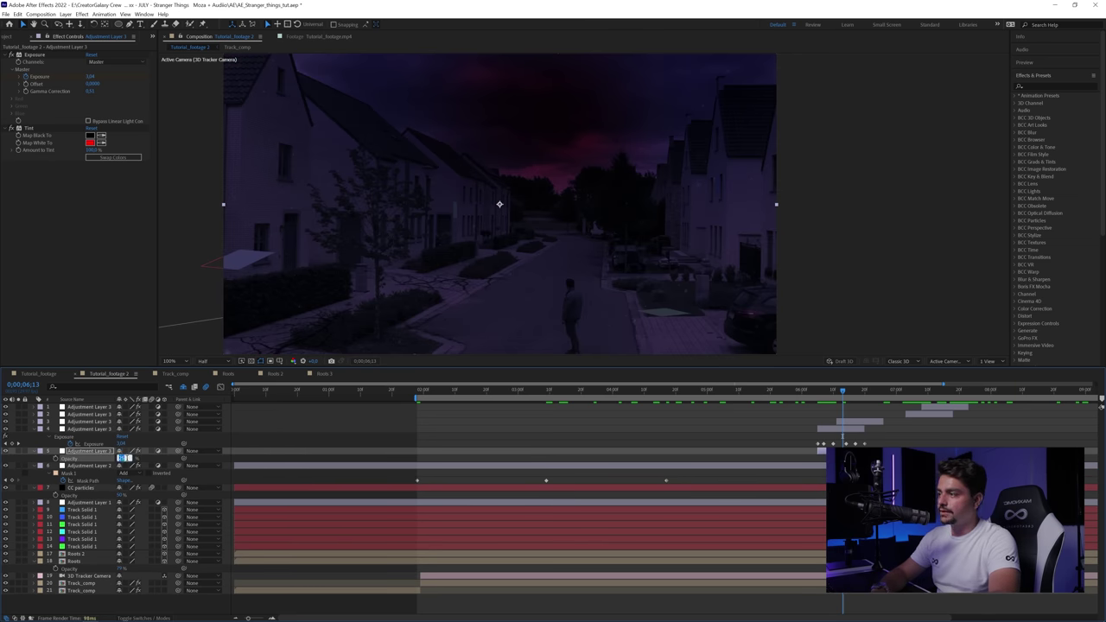
click(89, 451)
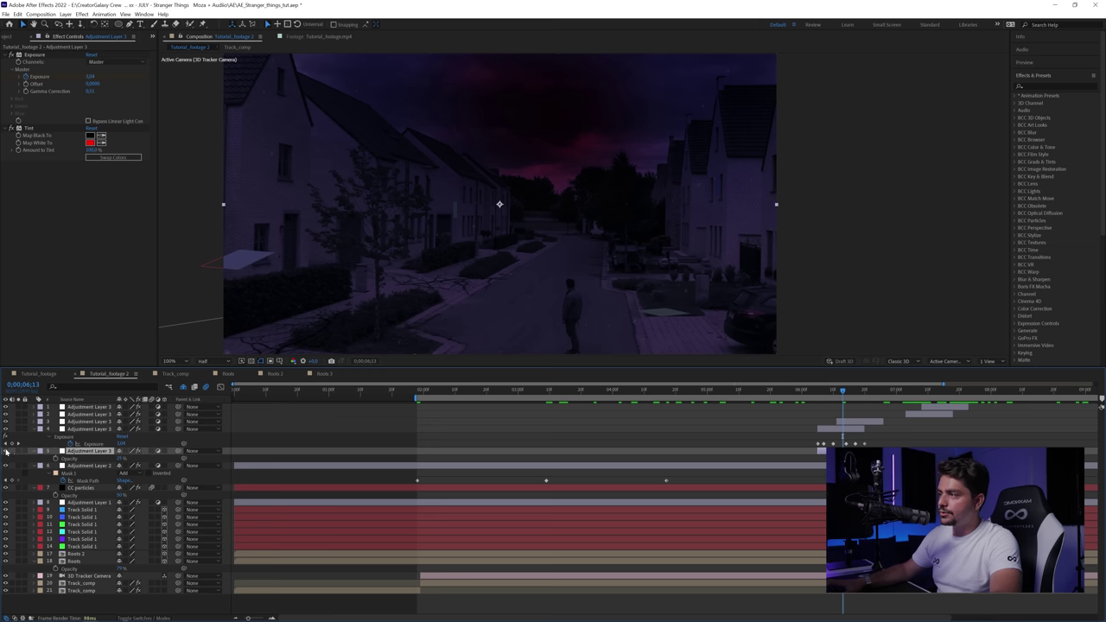
Check the frame with the unmasked flash layer hidden and shown, and raise that layer's Opacity to 50%
click(5, 451)
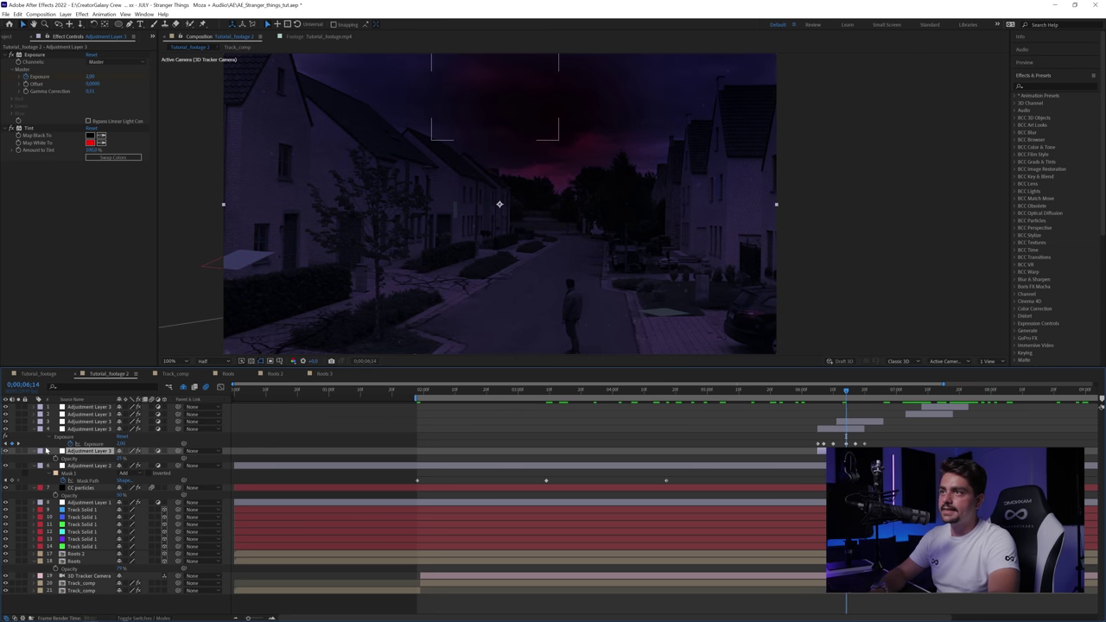
key(space)
click(120, 459)
text(50)
key(Return)
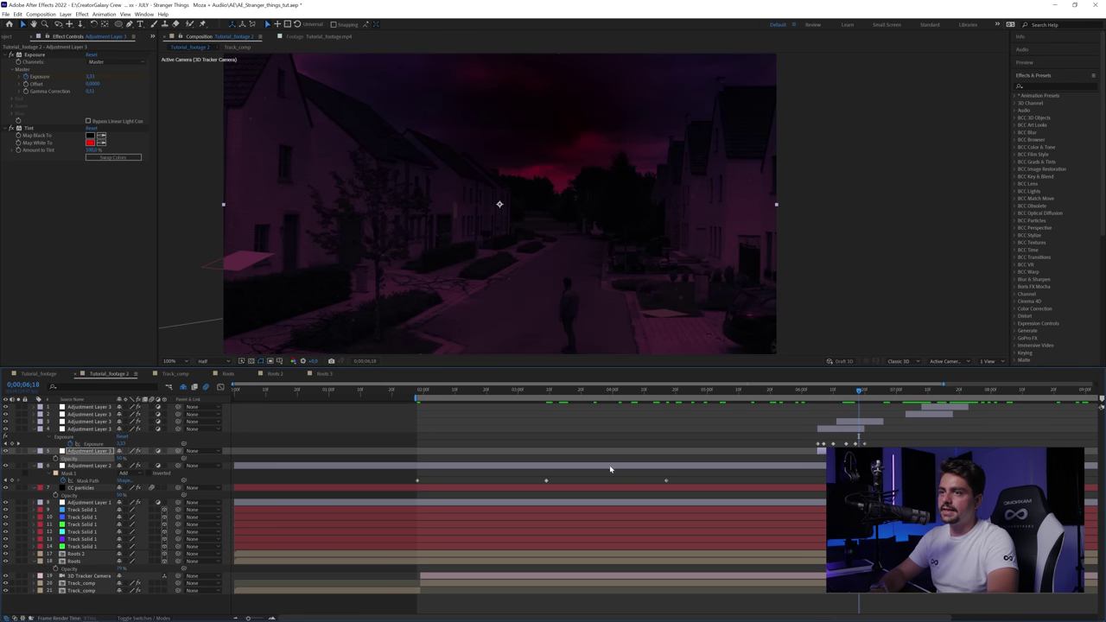
Preview the flash from about 0;00;06;04 and lower the unmasked flash layer's Opacity to about 35%
click(815, 395)
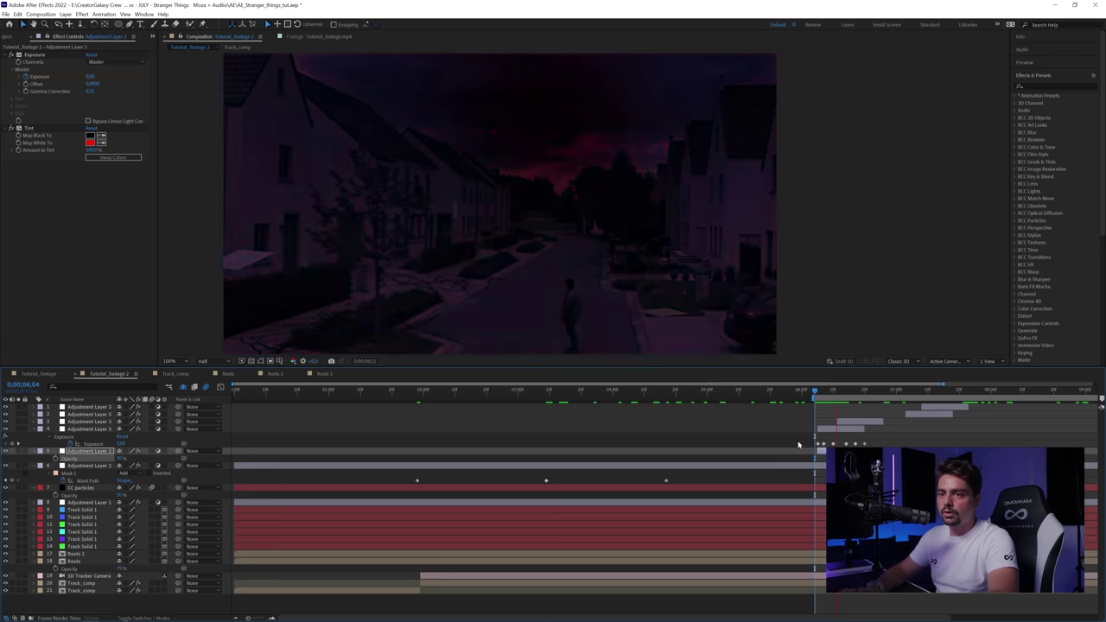
drag(815, 394, 833, 394)
drag(120, 458, 109, 458)
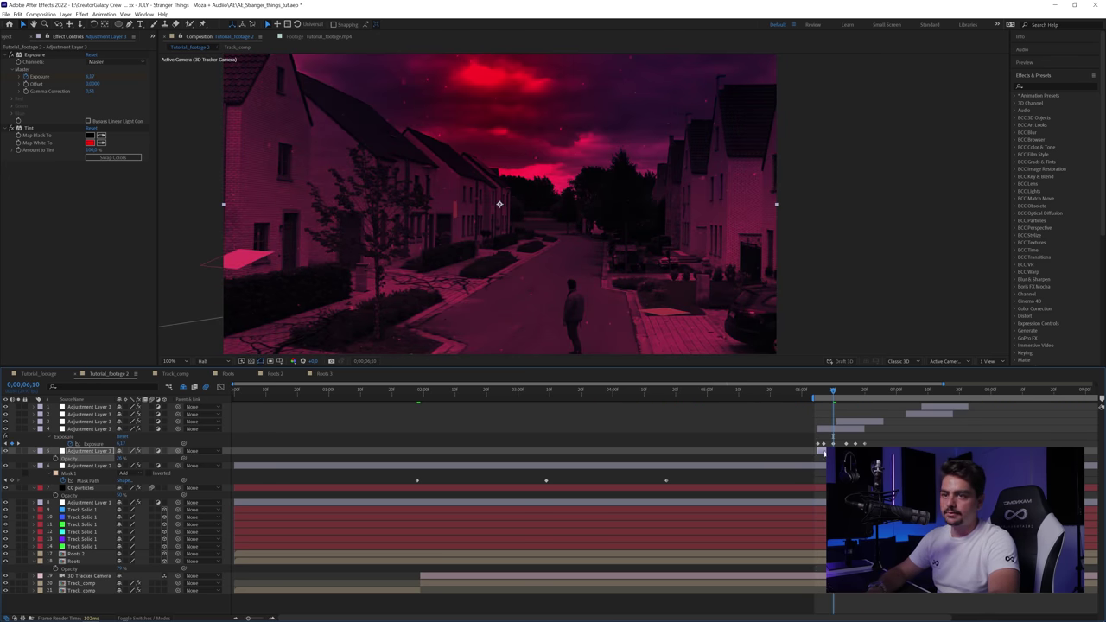
Duplicate the unmasked flash layer three times, align the copies in time with the other three masked flashes, and preview
key(ctrl+d)
key(ctrl+d)
key(ctrl+d)
shift+click(89, 466)
key(t)
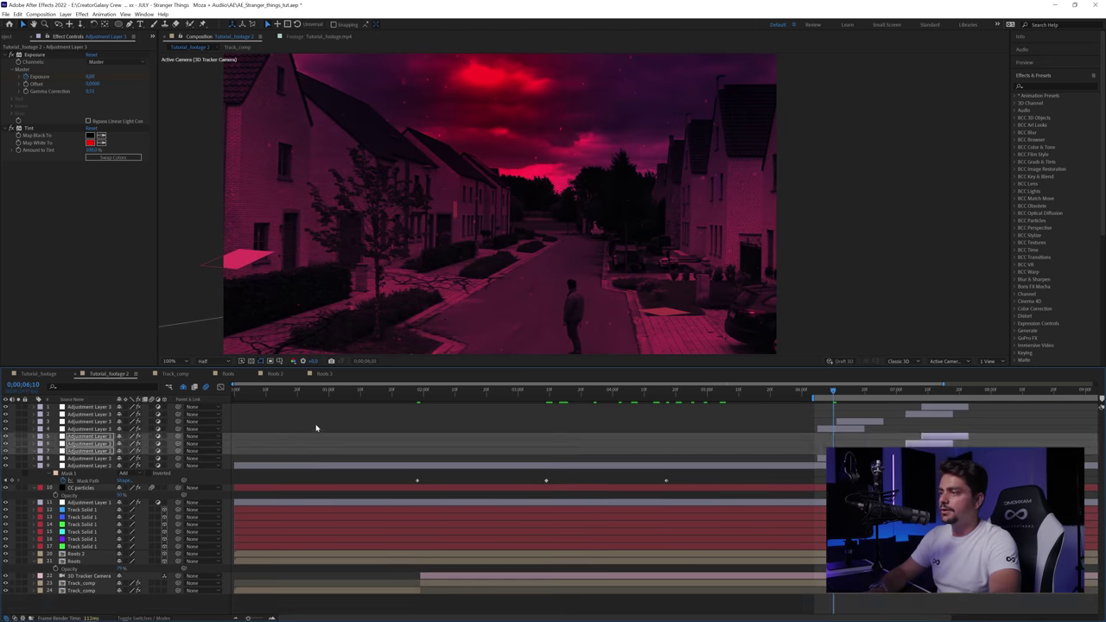
click(316, 424)
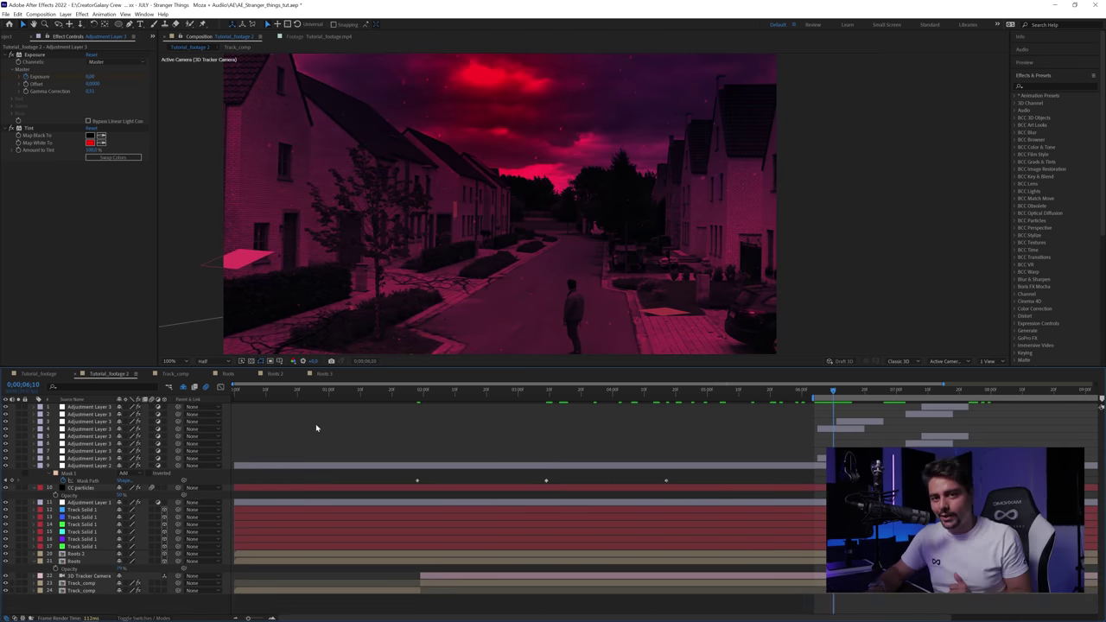
key(space)
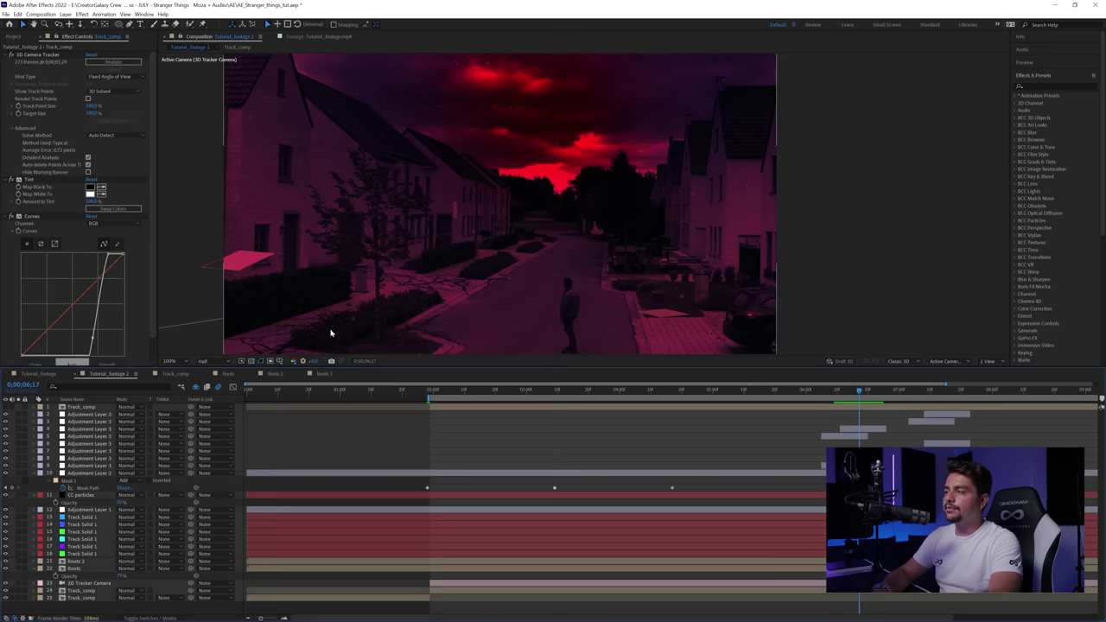
Select the Track Solid layers one after another to check where each sits in the street scene
click(93, 554)
click(93, 546)
click(95, 531)
click(95, 524)
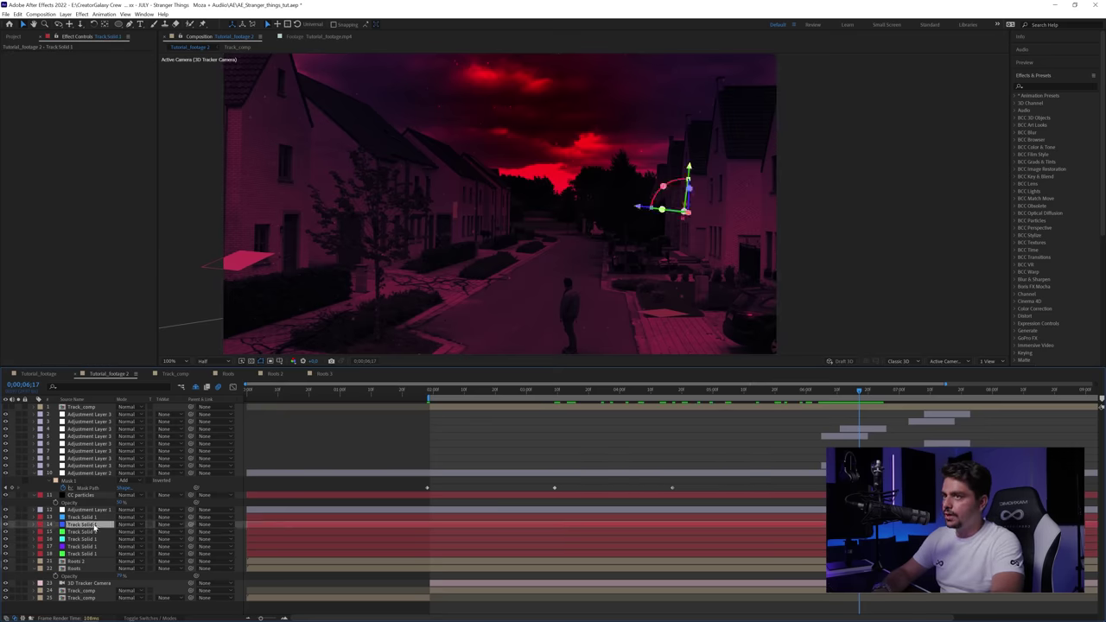
click(659, 443)
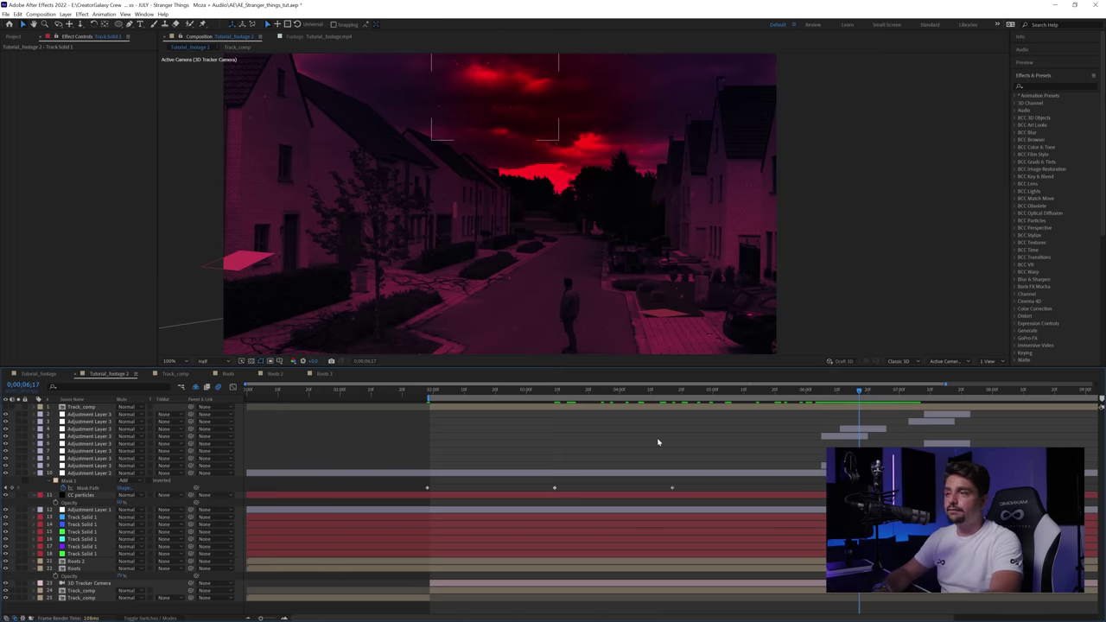